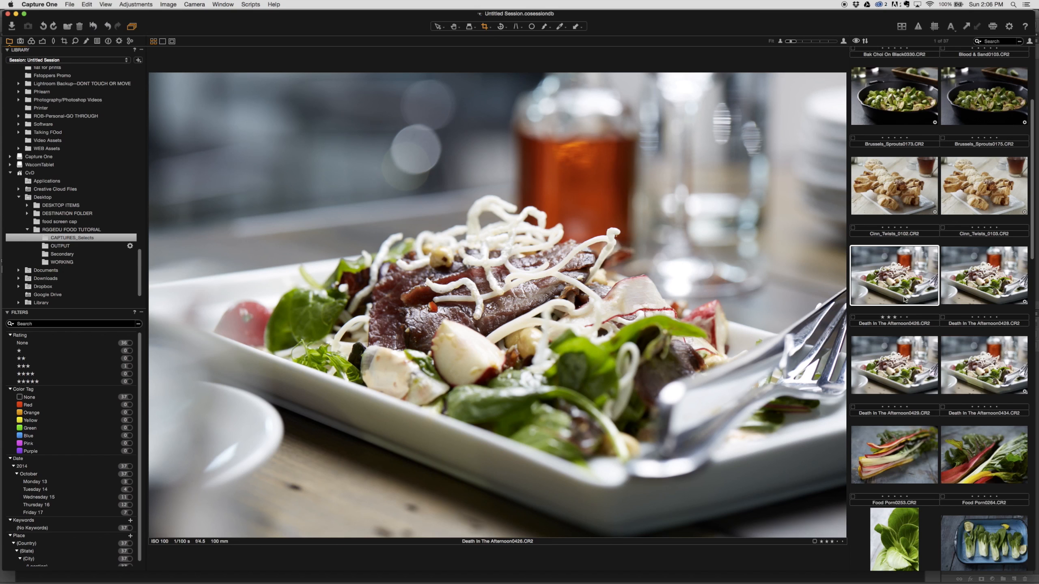
Step: Compare the salad shots Death In The Afternoon0426, 0428, 0429 and 0434 for focus, ending with 0434 selected
left_click(979, 370)
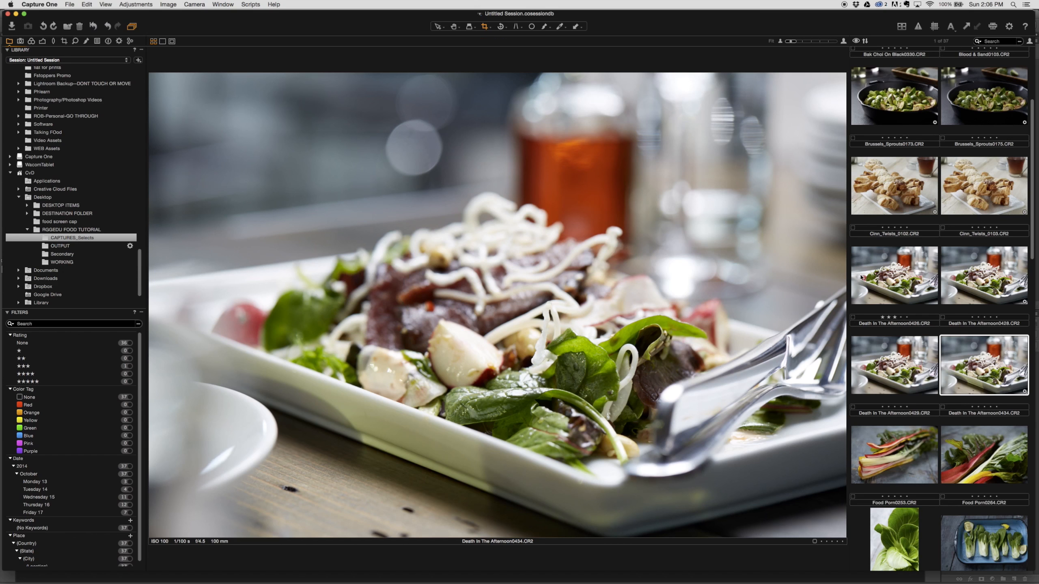
left_click(889, 286)
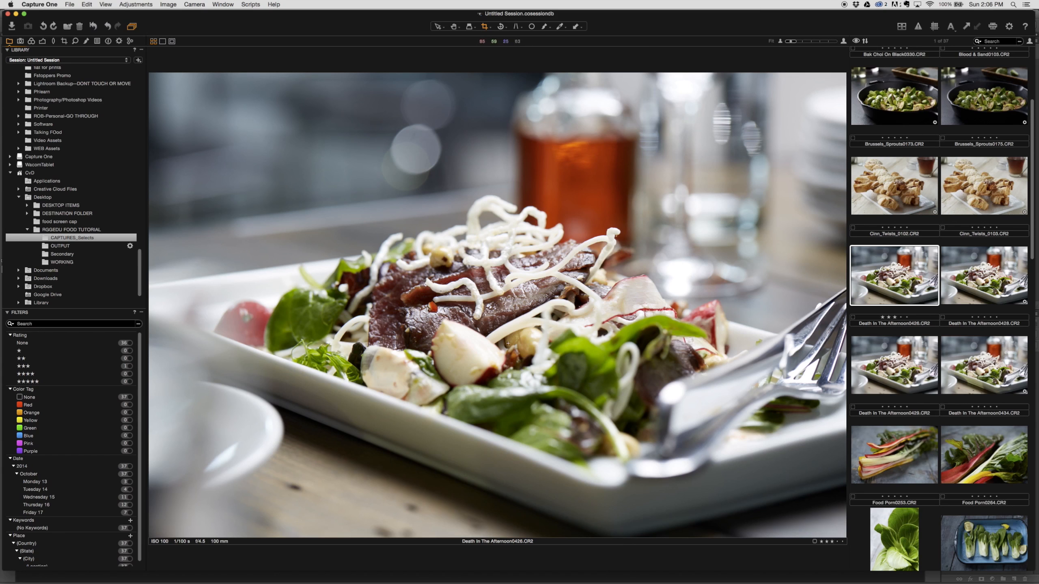
left_click(976, 276)
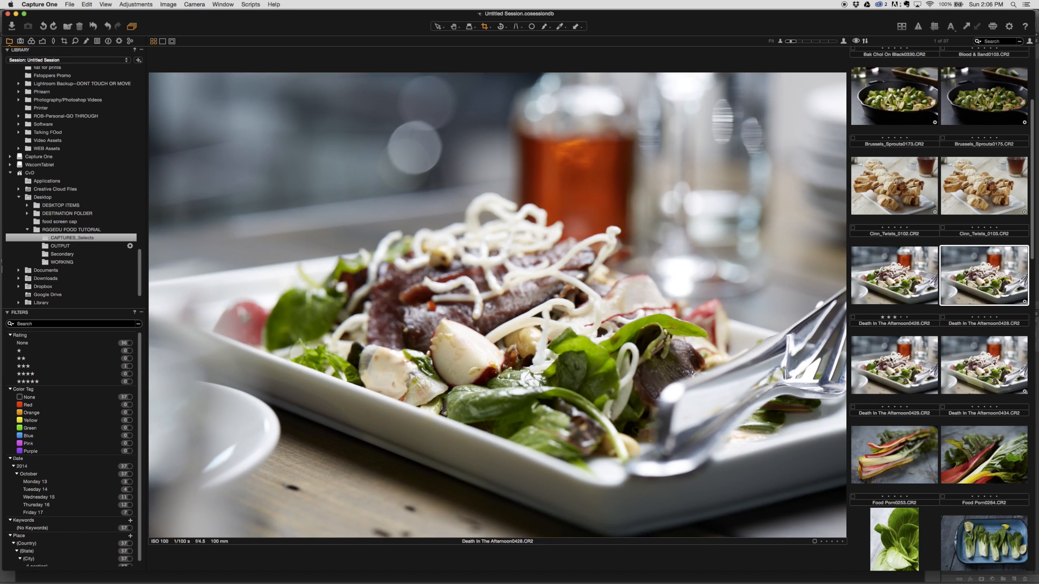
left_click(893, 362)
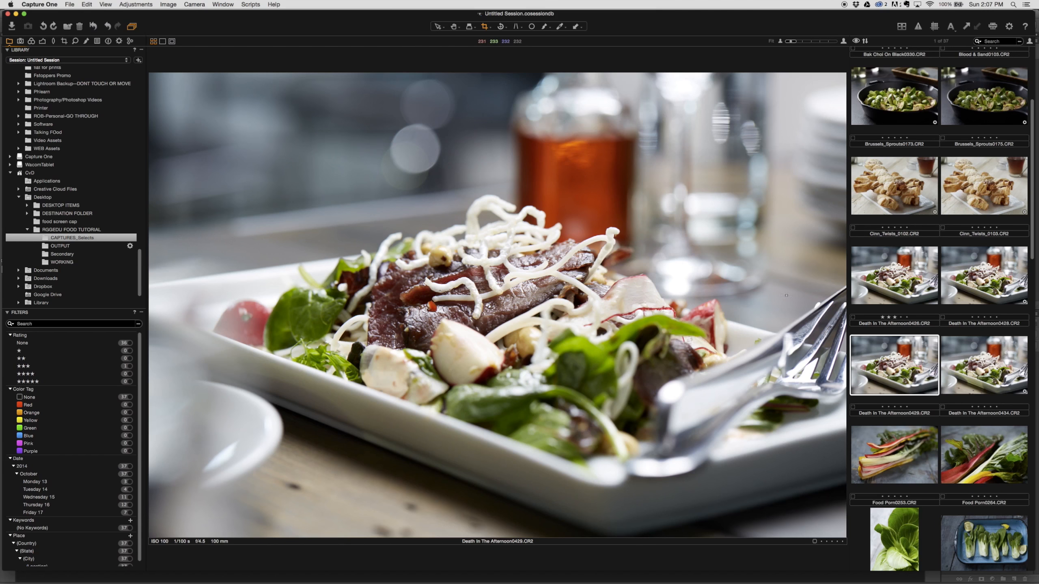
left_click(1006, 362)
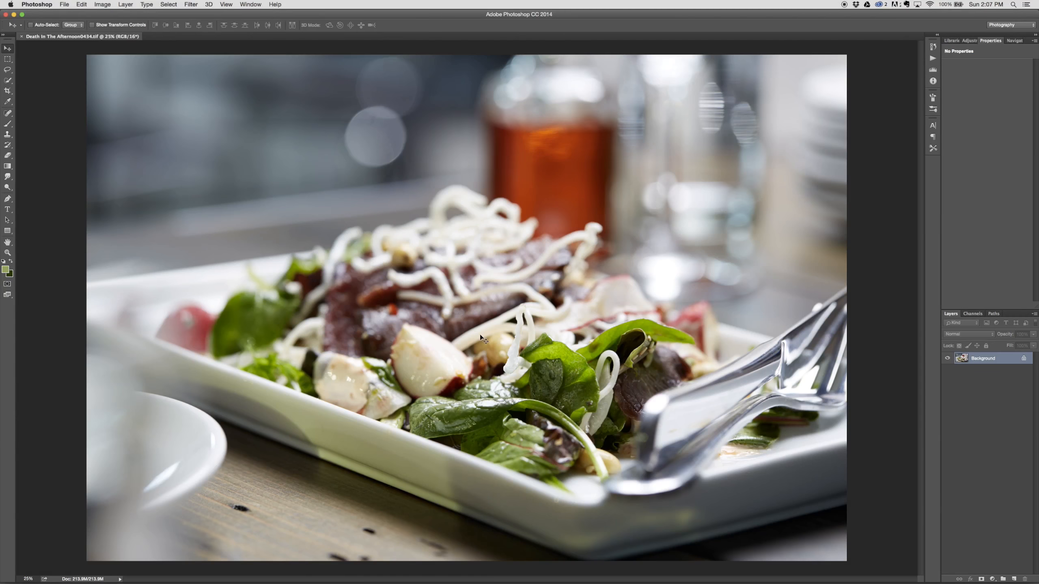
Step: Save the image in Photoshop format in the WORKING folder, and float its document window at a reduced size
key("super+shift+s")
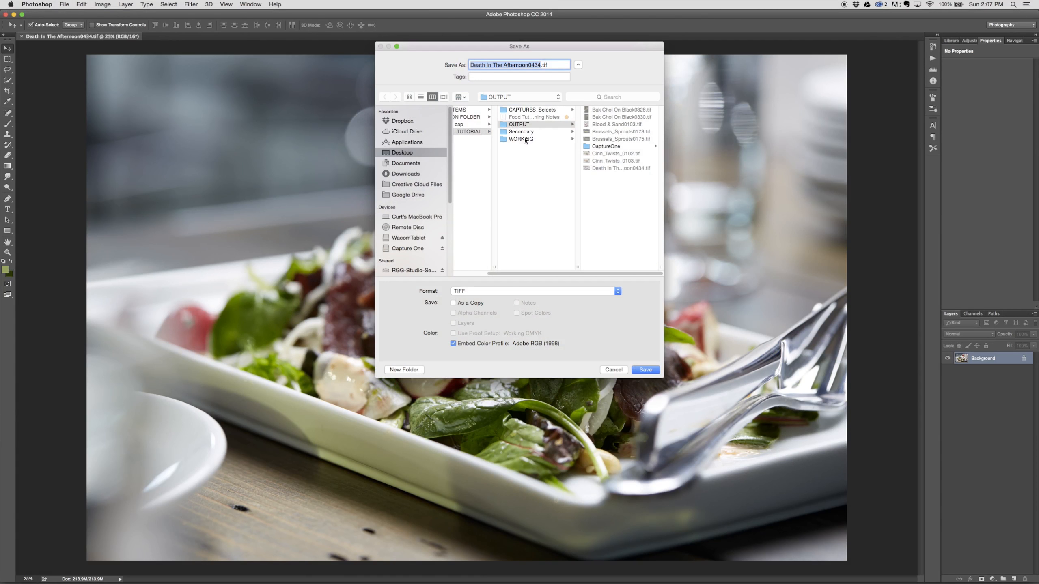
left_click(524, 138)
left_click(510, 291)
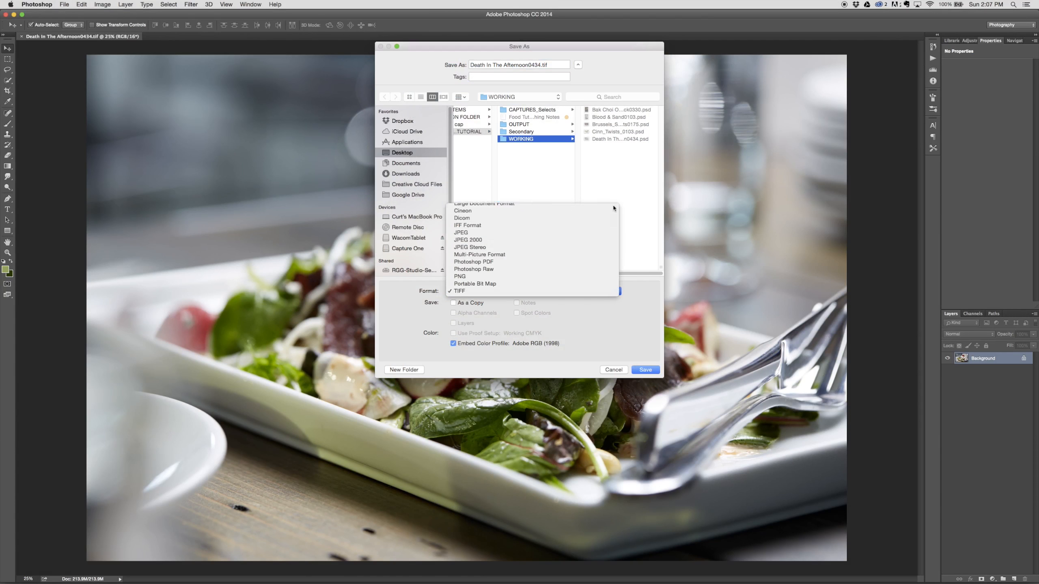
left_click(710, 336)
left_click(585, 289)
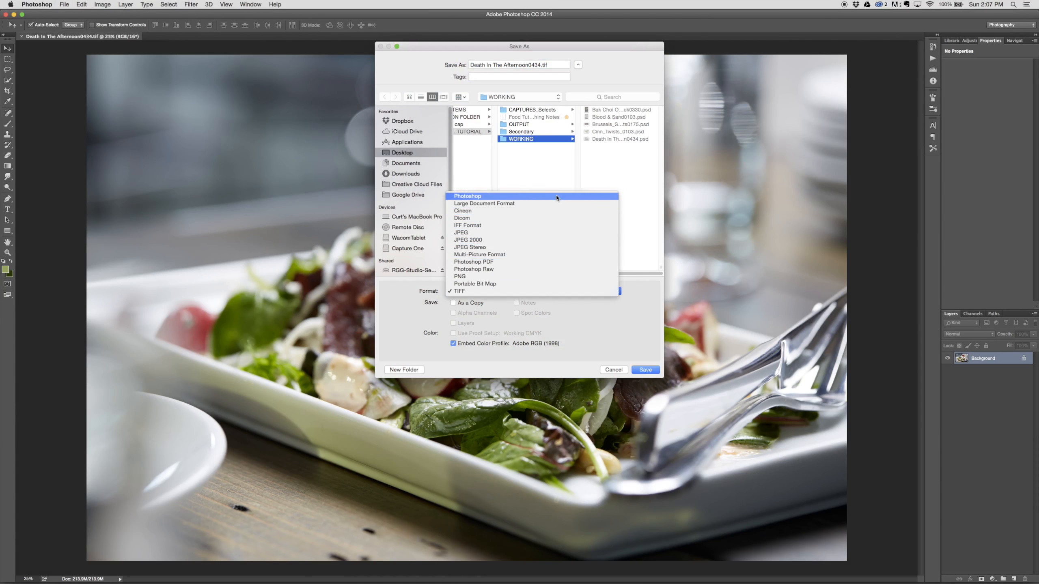
left_click(605, 200)
left_click(654, 370)
left_click(589, 102)
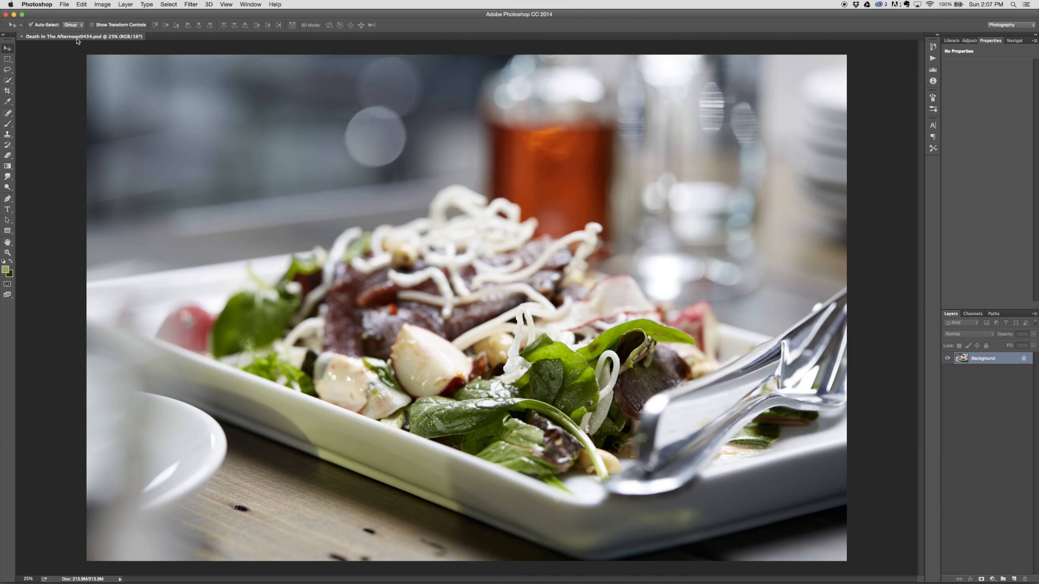
left_click_drag(80, 37, 86, 82)
key("super+minus")
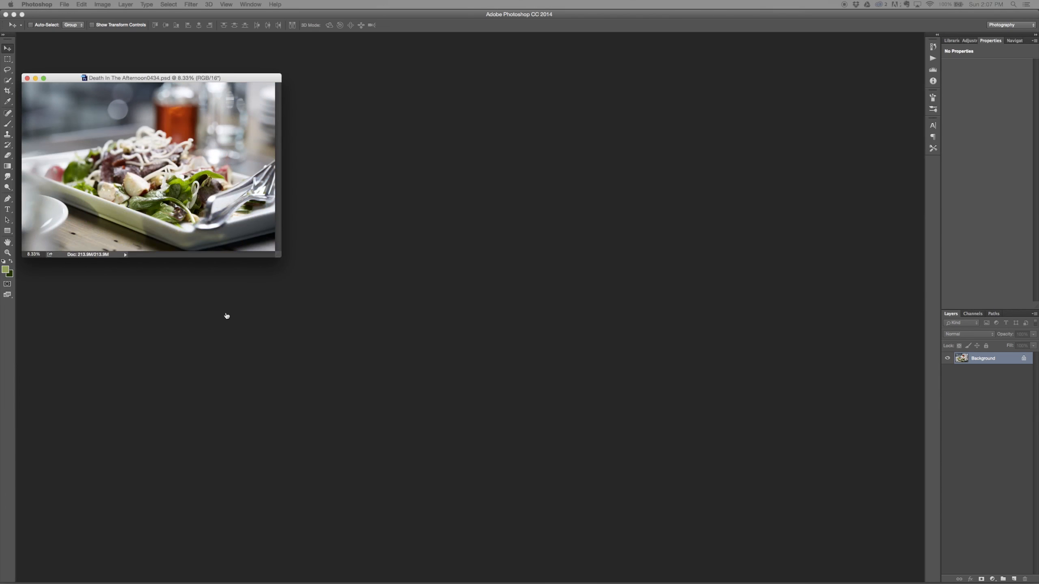
Step: Switch to Capture One and select Death In The Afternoon0426, 0428 and 0429 for opening in Photoshop
key("super+Tab")
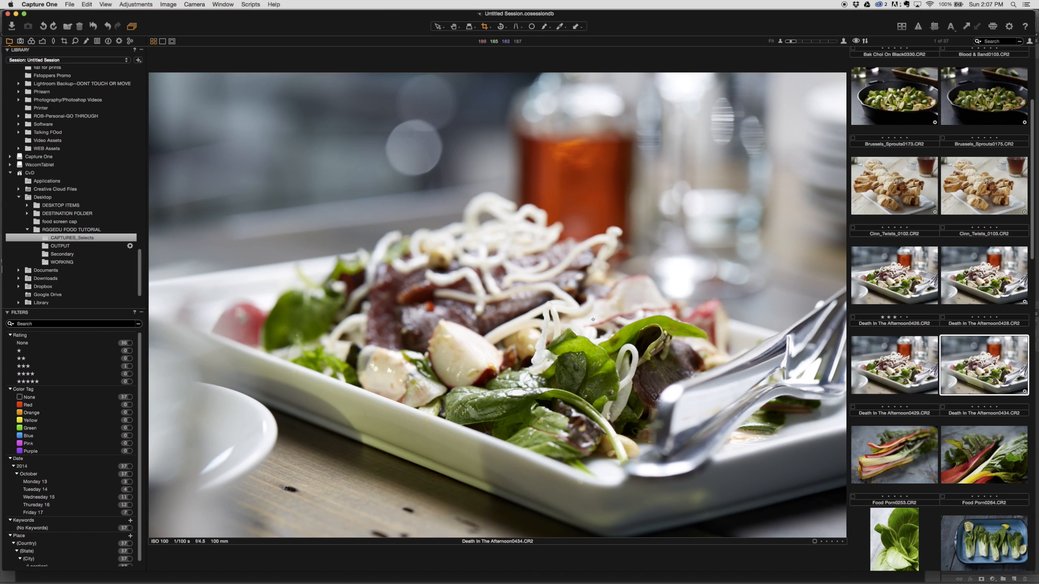
left_click(903, 280)
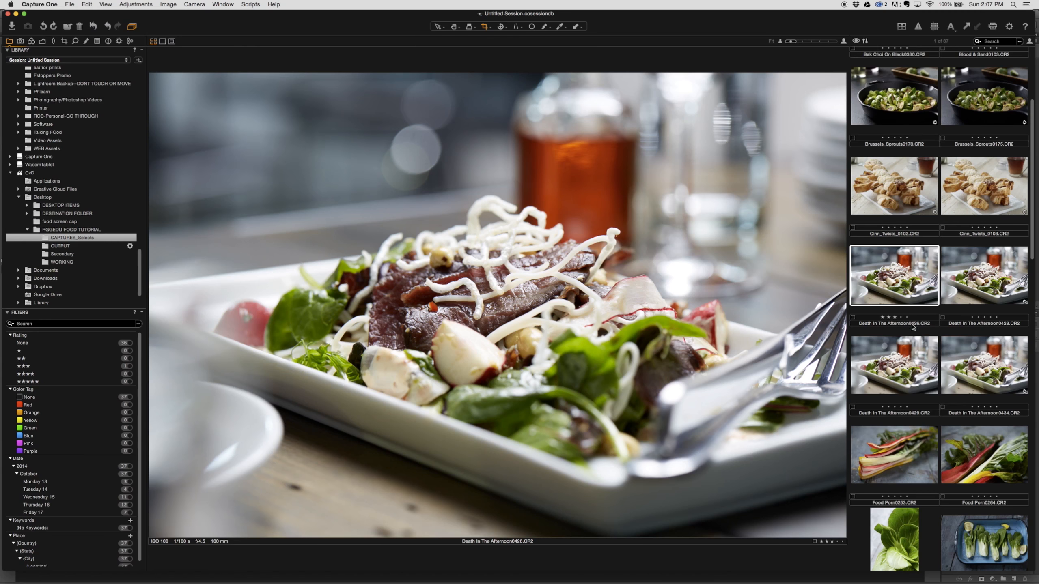
left_click(865, 360, "shift")
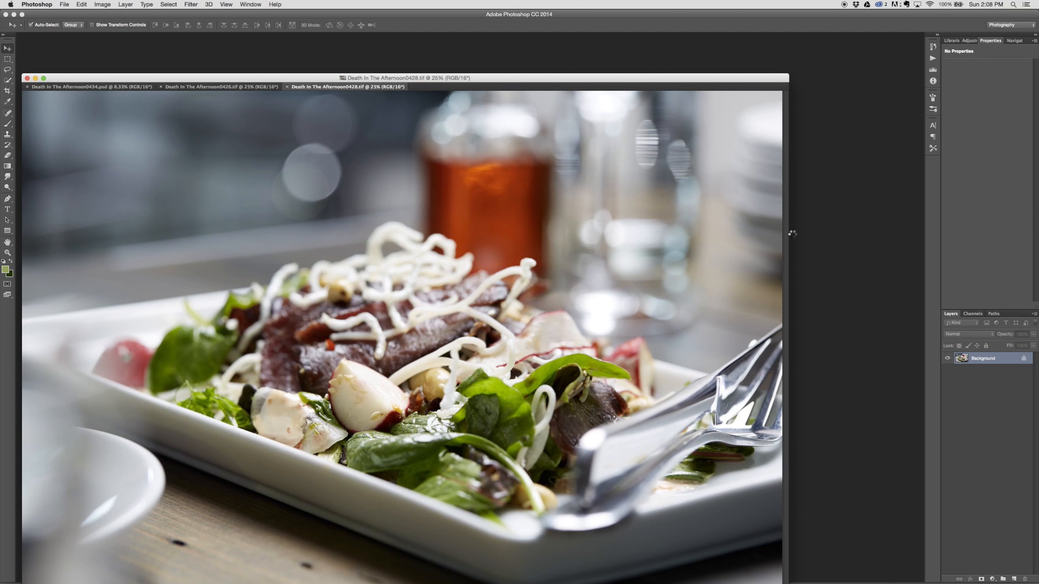
Step: Copy the Death In The Afternoon0429 image into Death In The Afternoon0428.tif as a new layer and close the 0429 file
left_click_drag(547, 80, 602, 52)
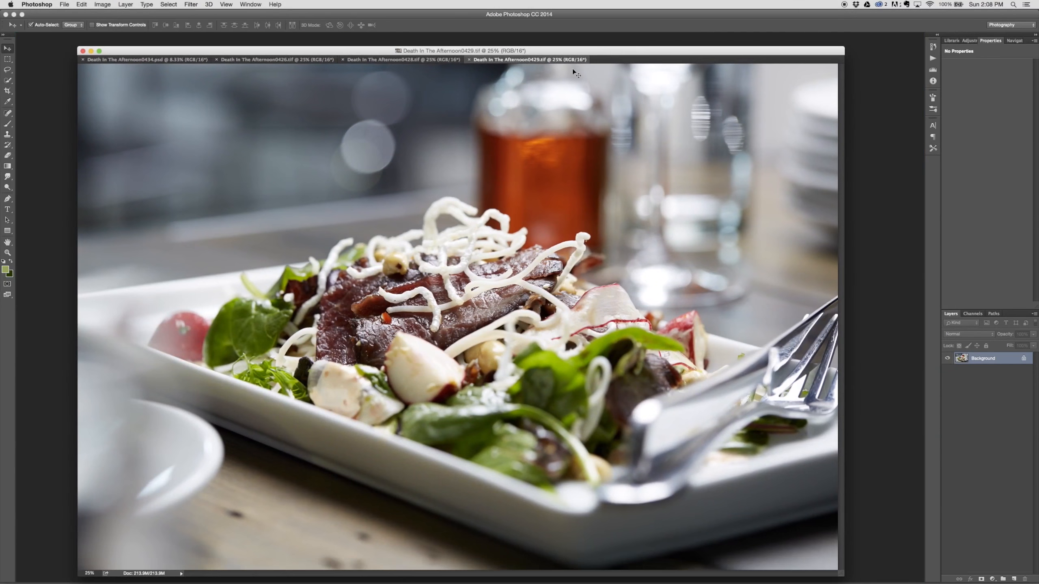
left_click_drag(506, 61, 527, 98)
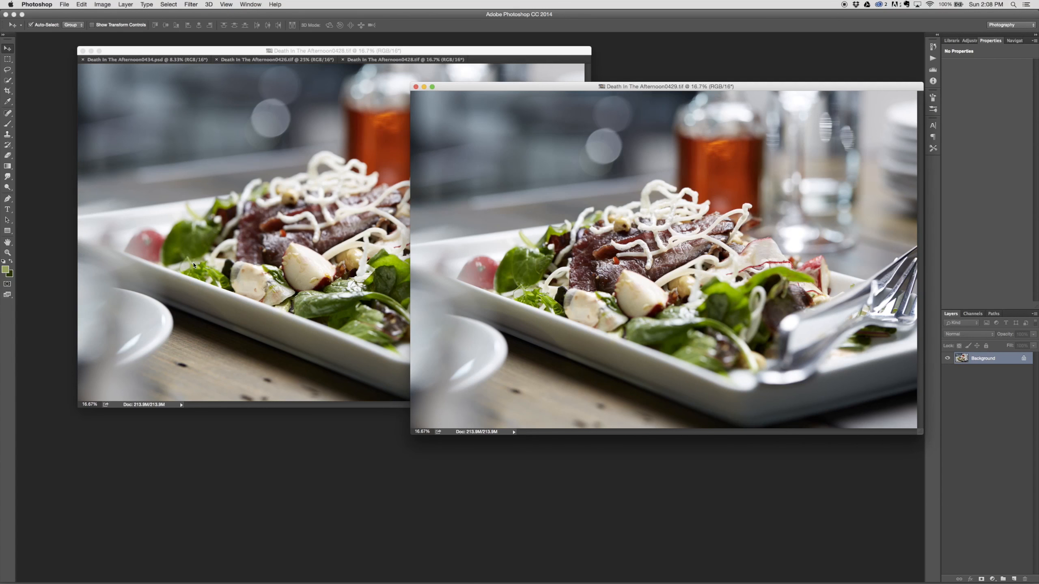
left_click_drag(194, 264, 224, 348)
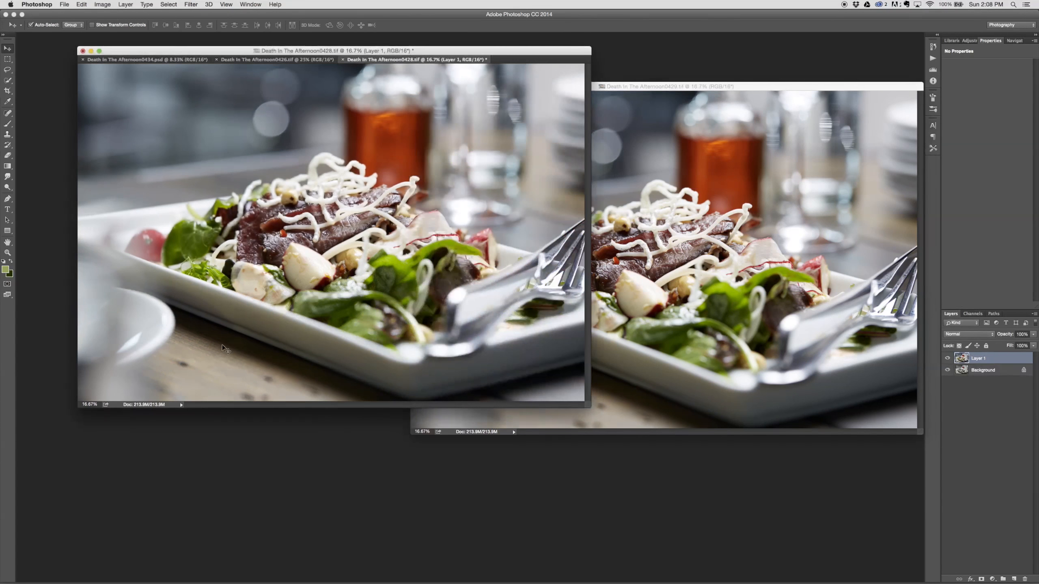
left_click(650, 85)
left_click(415, 87)
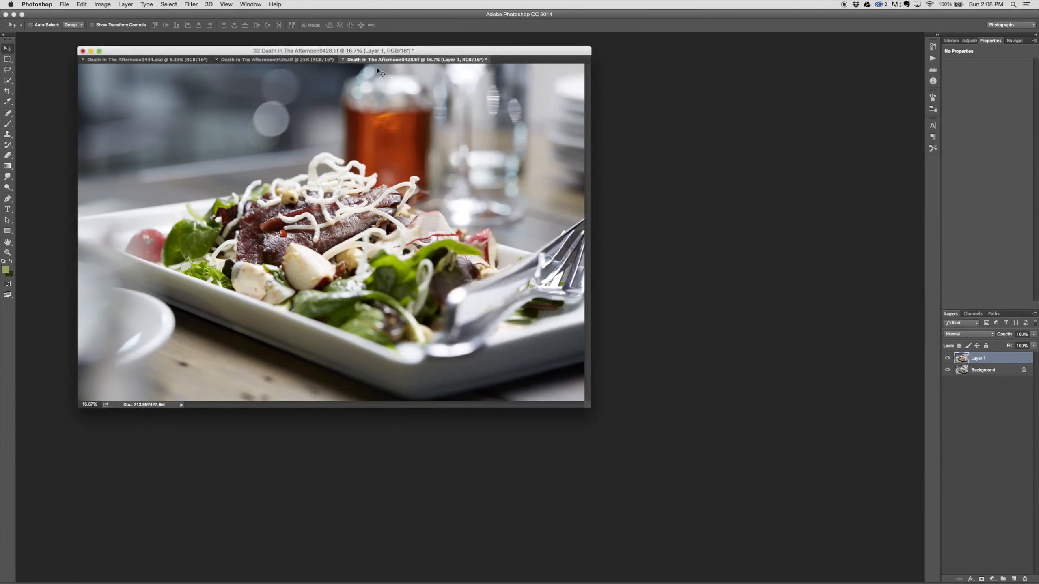
Step: Float the Death In The Afternoon0428.tif window, add the 0426 image to it as another layer and close the 0426 file
left_click_drag(377, 60, 472, 135)
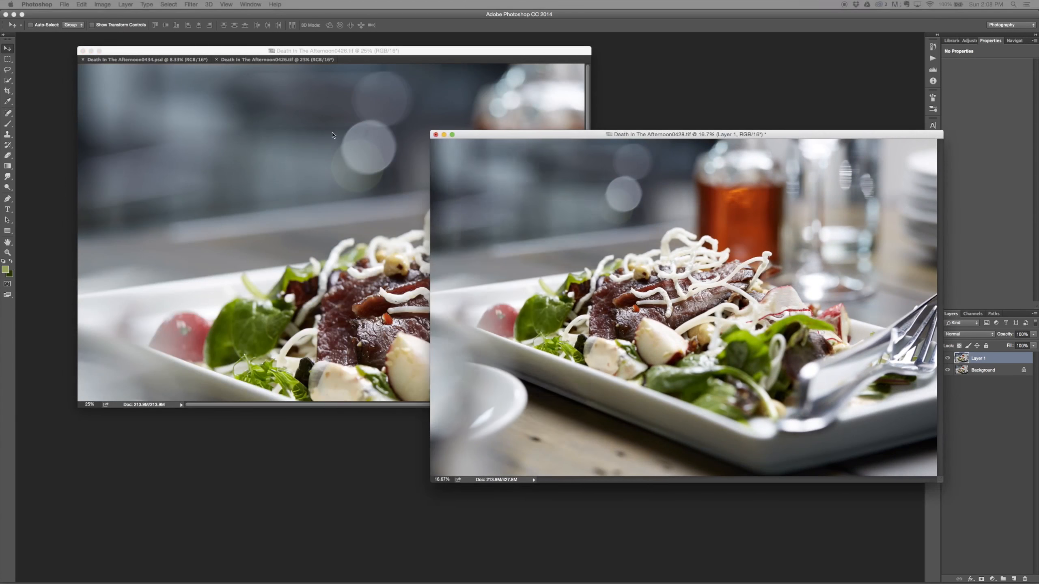
left_click(332, 135)
key("super+minus")
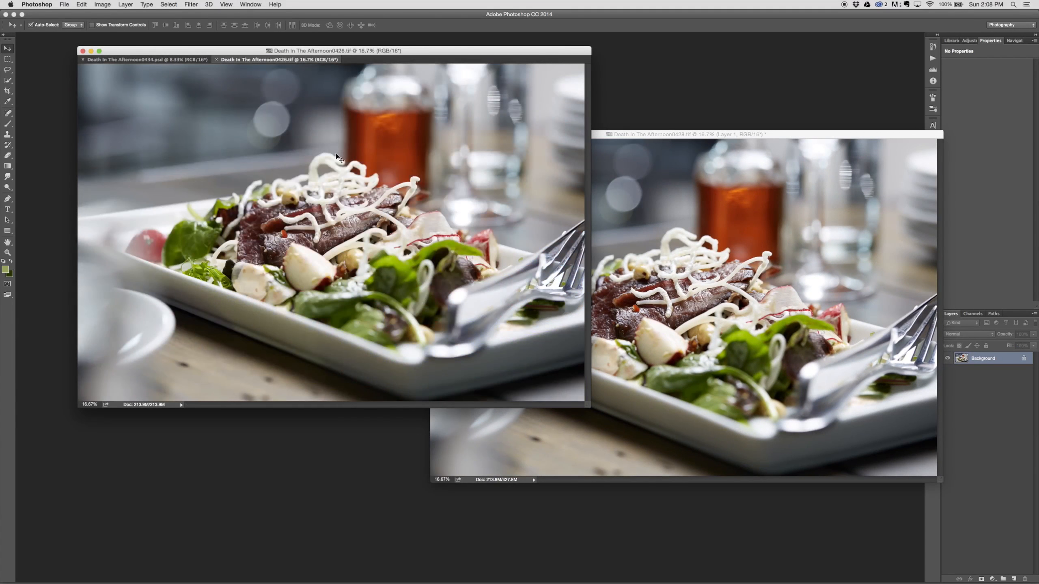
key("super+minus")
left_click_drag(277, 163, 687, 304)
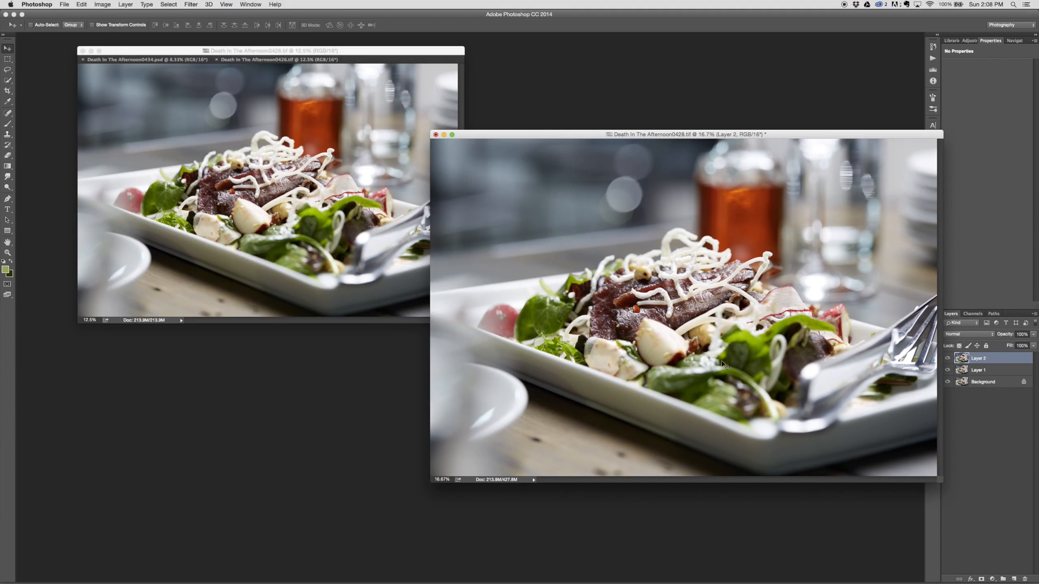
left_click(216, 59)
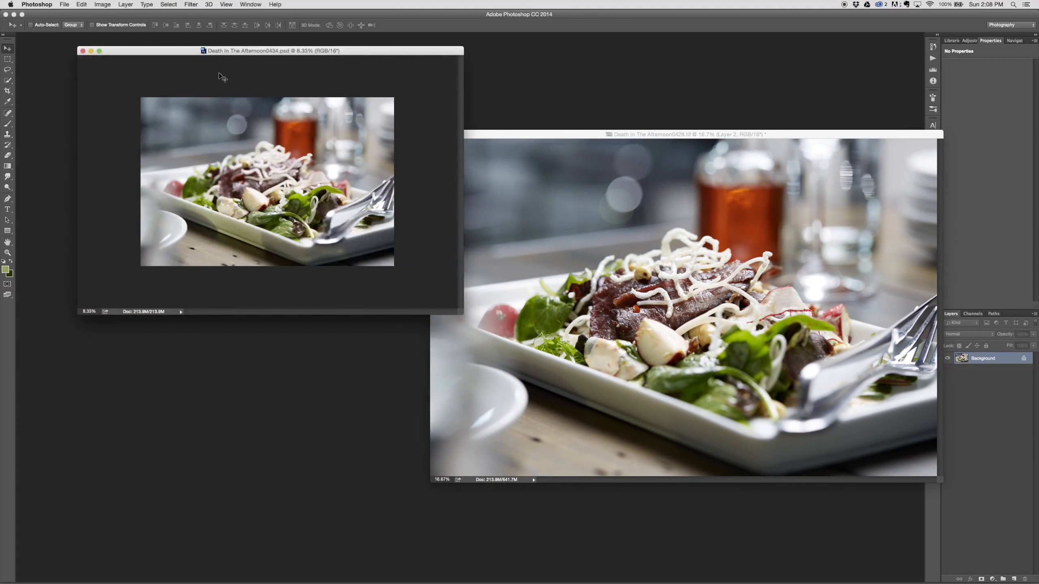
Step: Rearrange the two document windows and show the layered Death In The Afternoon0428.tif in full screen mode with the menu bar
left_click_drag(629, 135, 582, 157)
left_click_drag(271, 51, 249, 66)
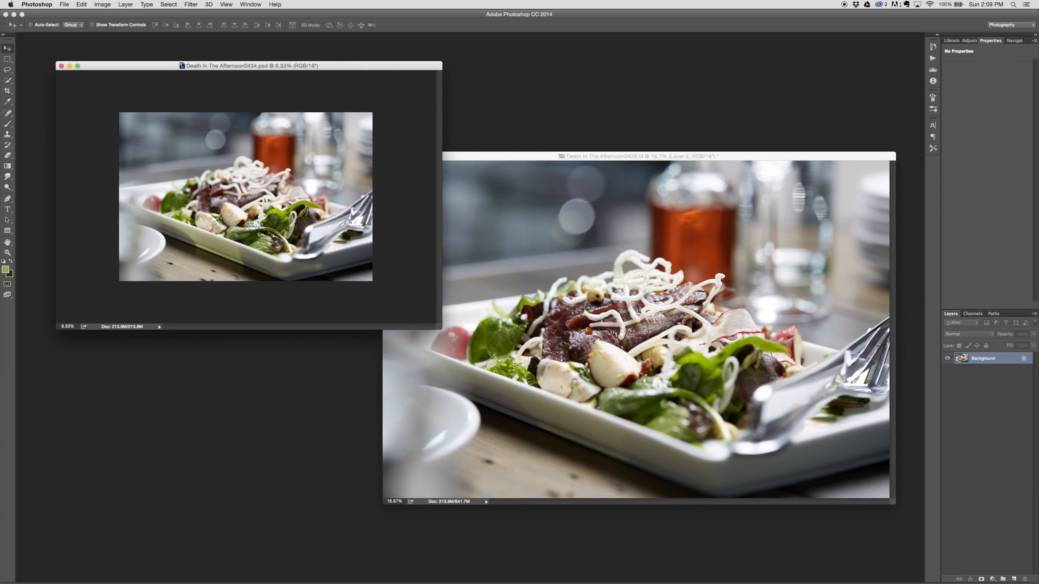
left_click(533, 156)
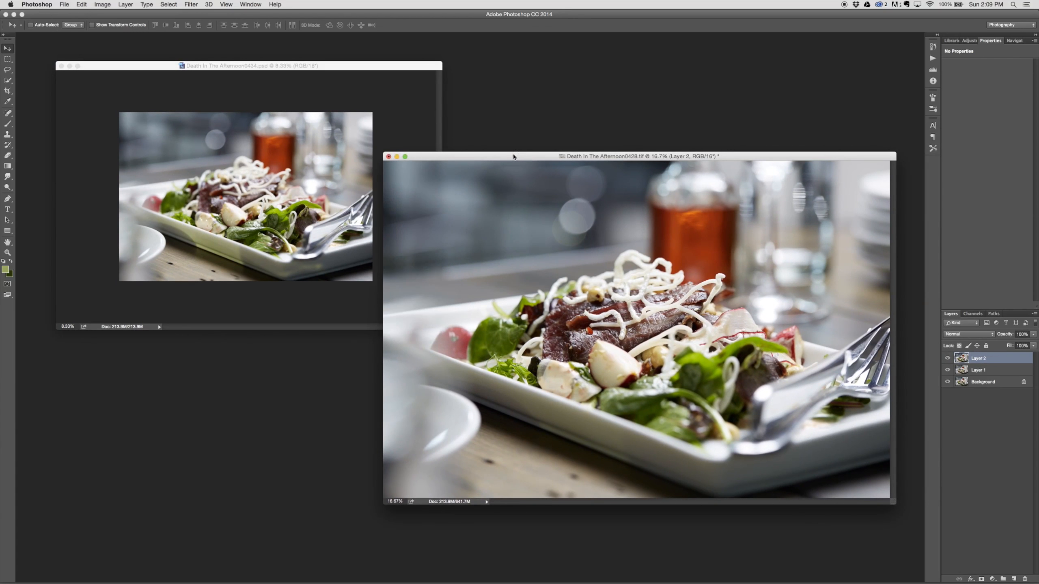
left_click_drag(513, 157, 389, 115)
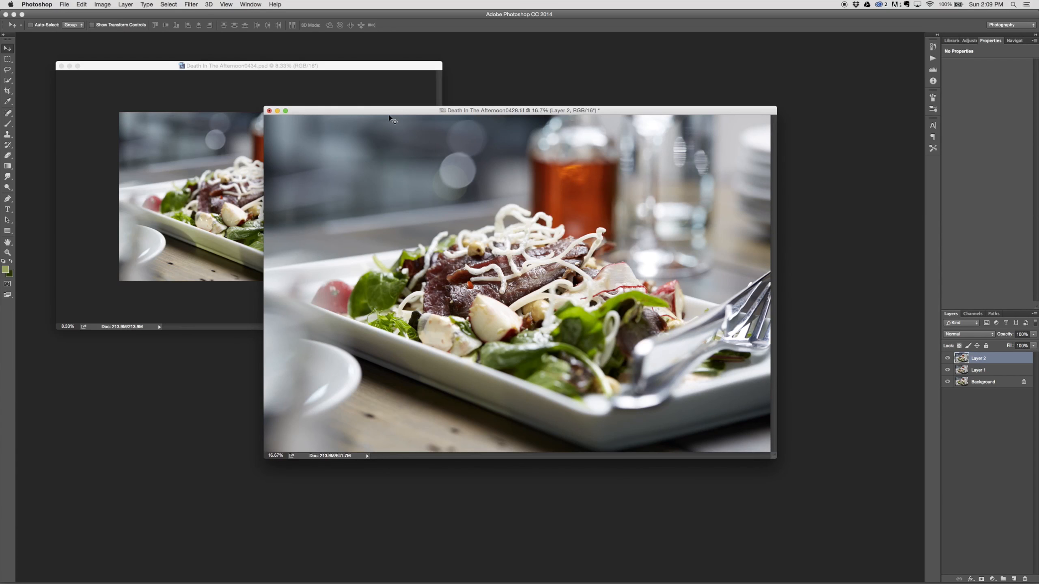
key("f")
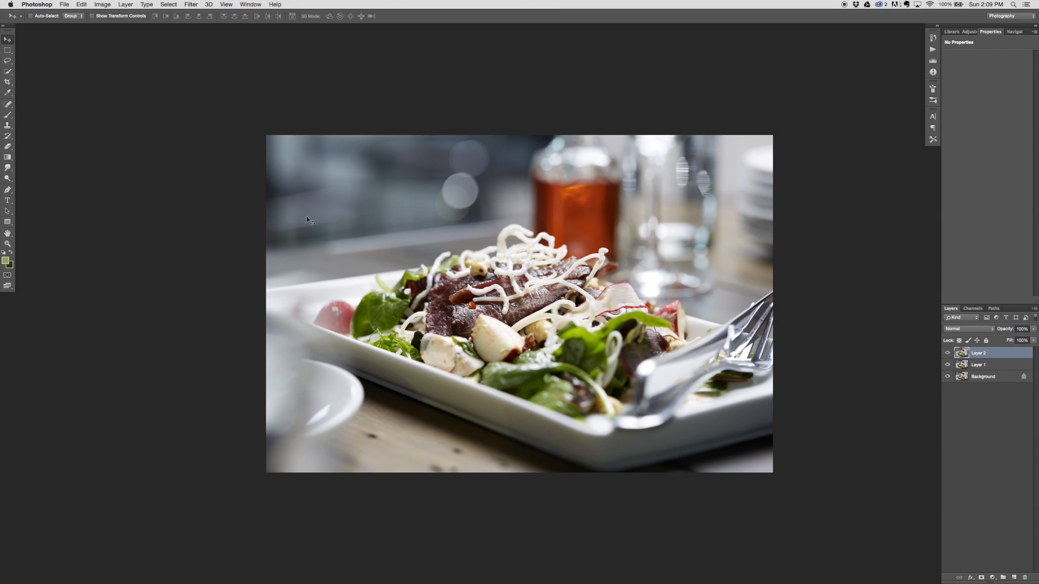
Step: Toggle the visibility of the two upper layers to compare the focus of the stacked shots
left_click(947, 353)
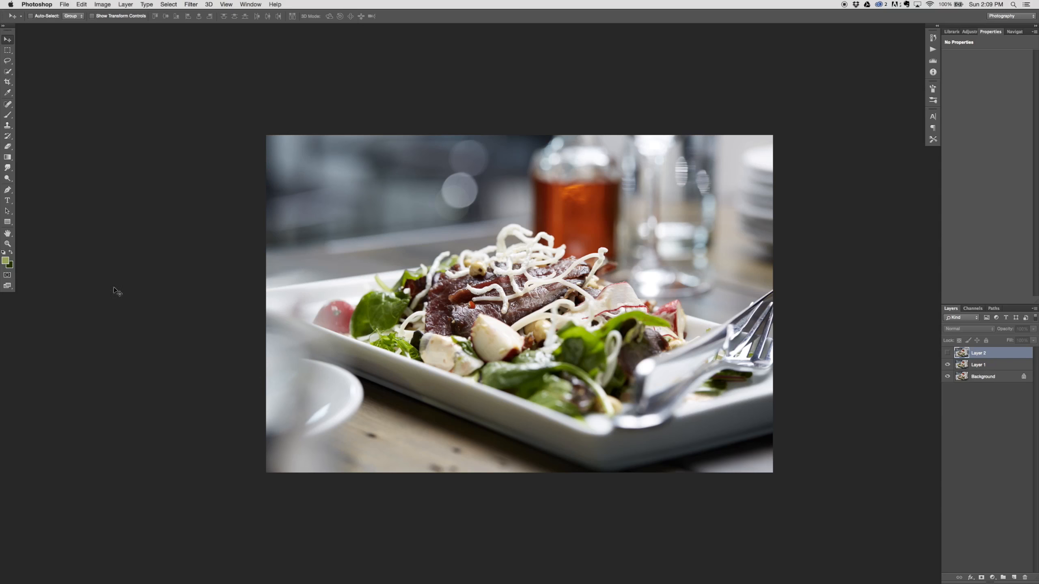
left_click(946, 364)
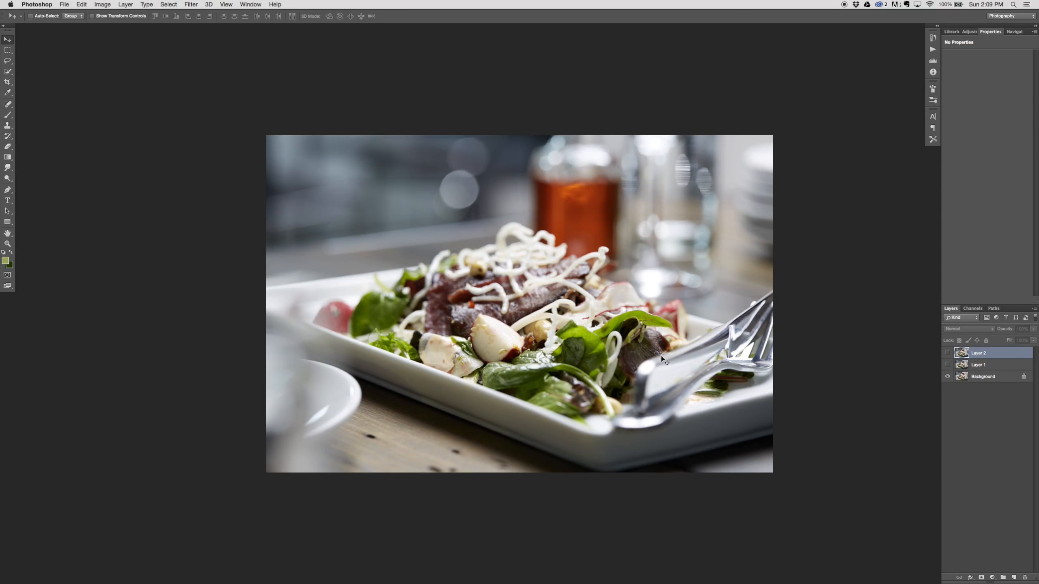
left_click(947, 352)
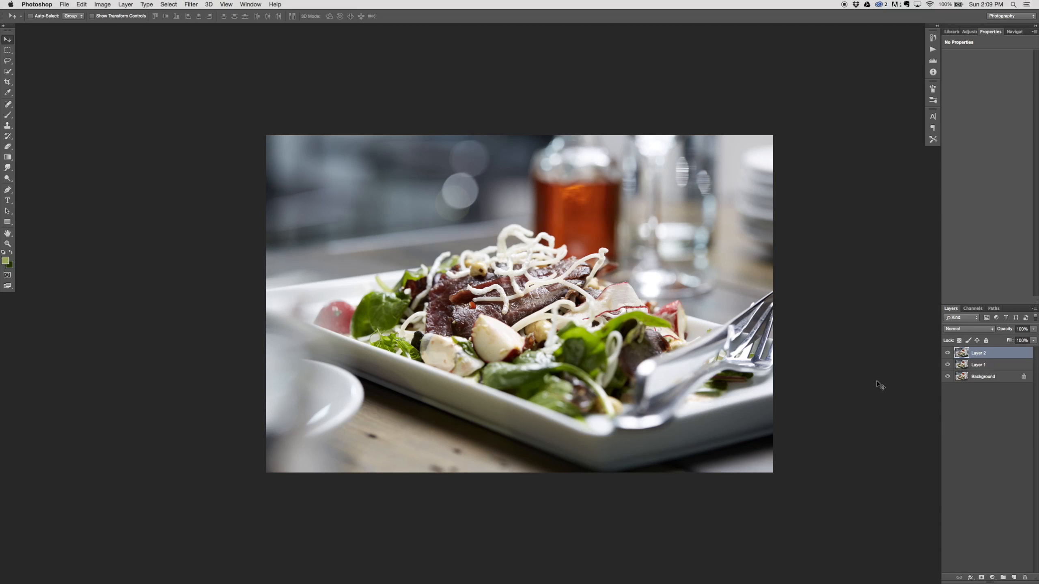
Step: Auto-align all three layers using the Auto projection and check the alignment by toggling layer visibility
left_click(998, 379, "shift")
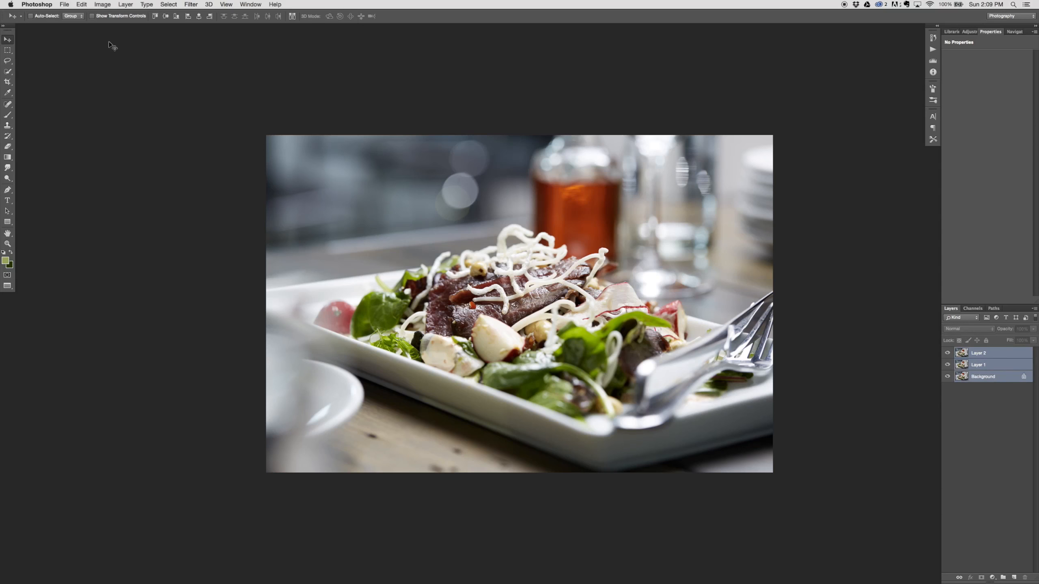
left_click(84, 4)
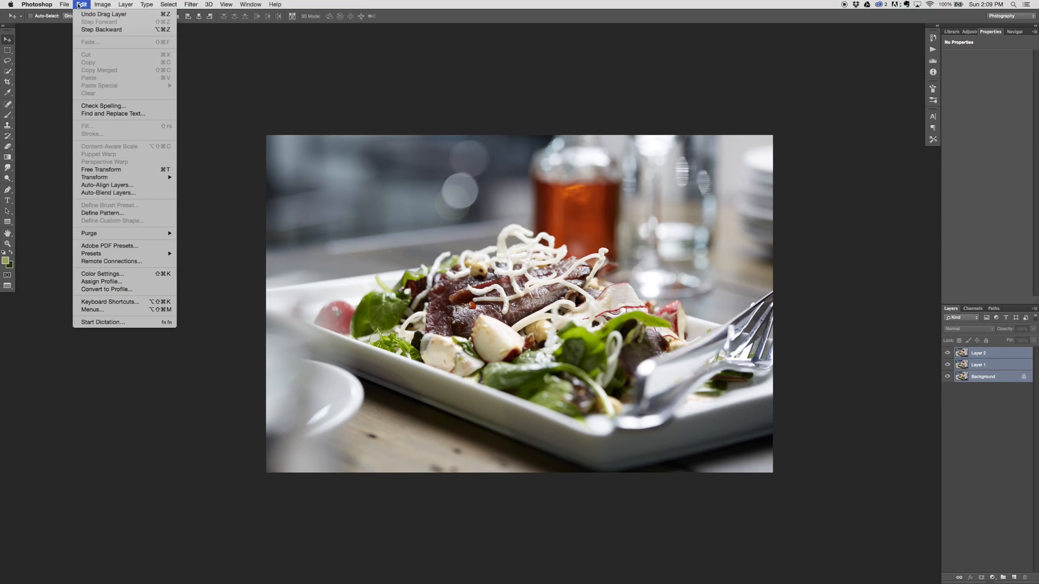
left_click(148, 189)
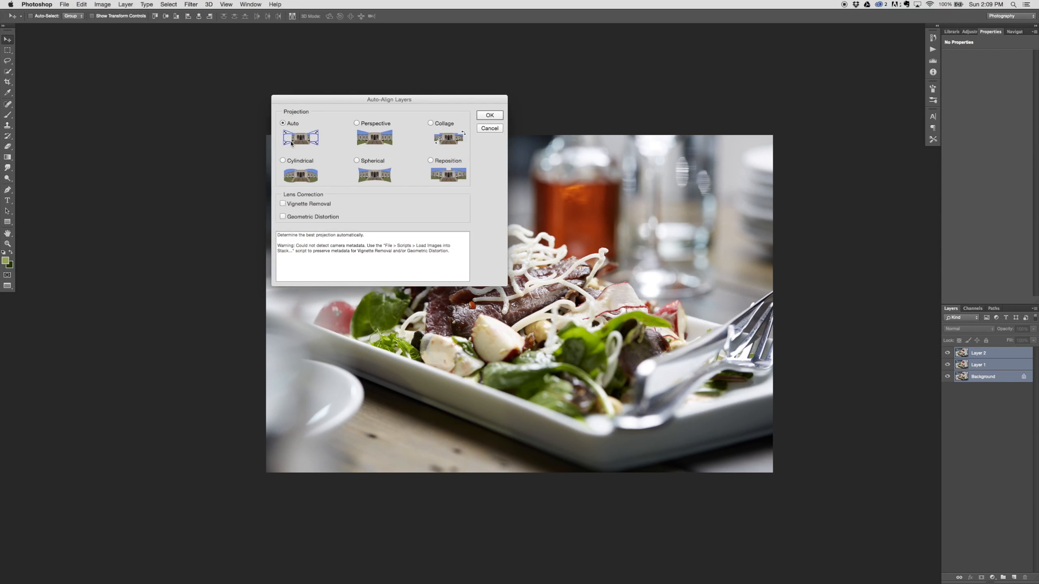
left_click(489, 115)
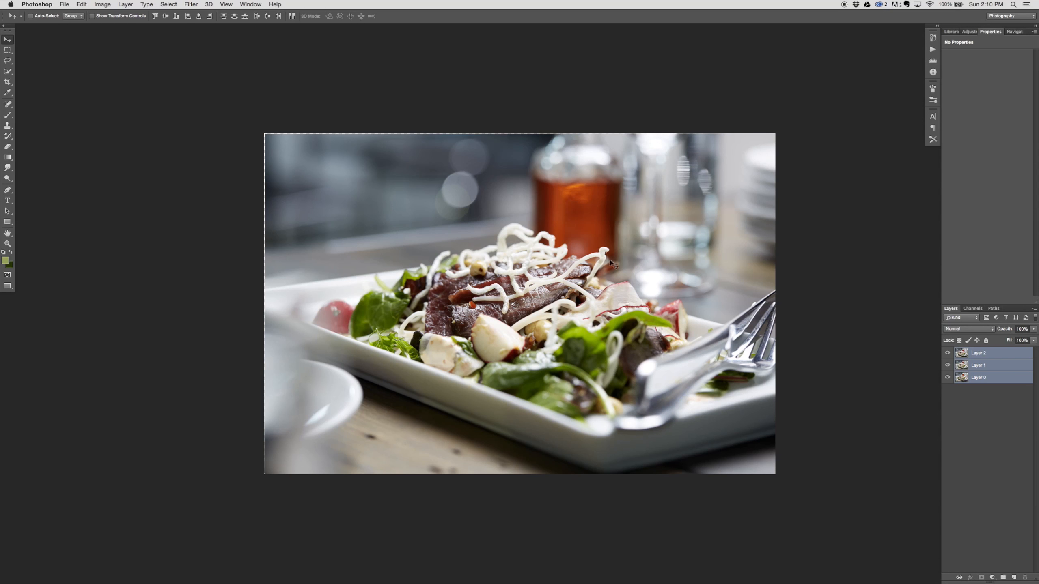
left_click(948, 354)
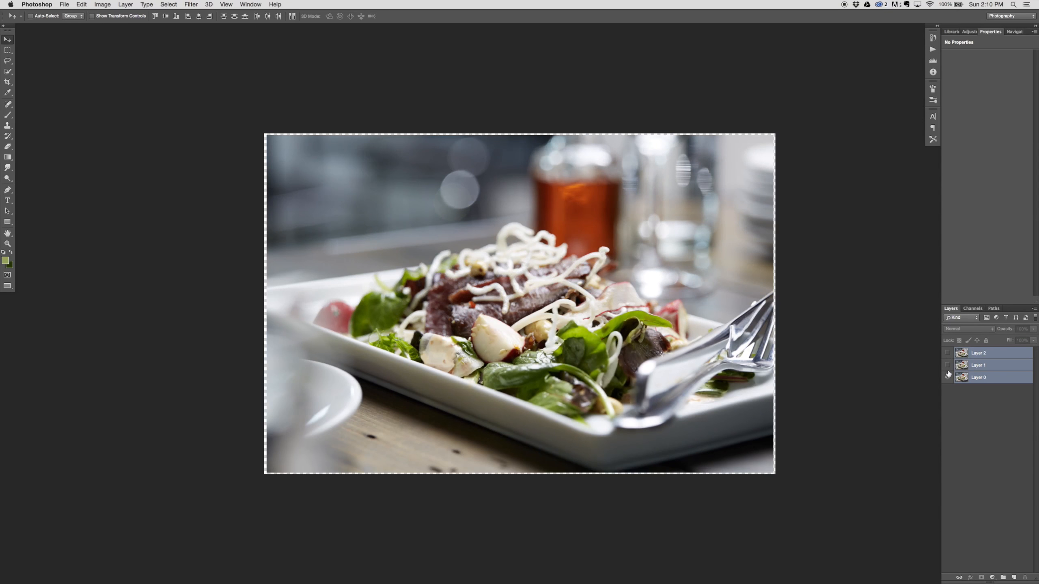
left_click(947, 355)
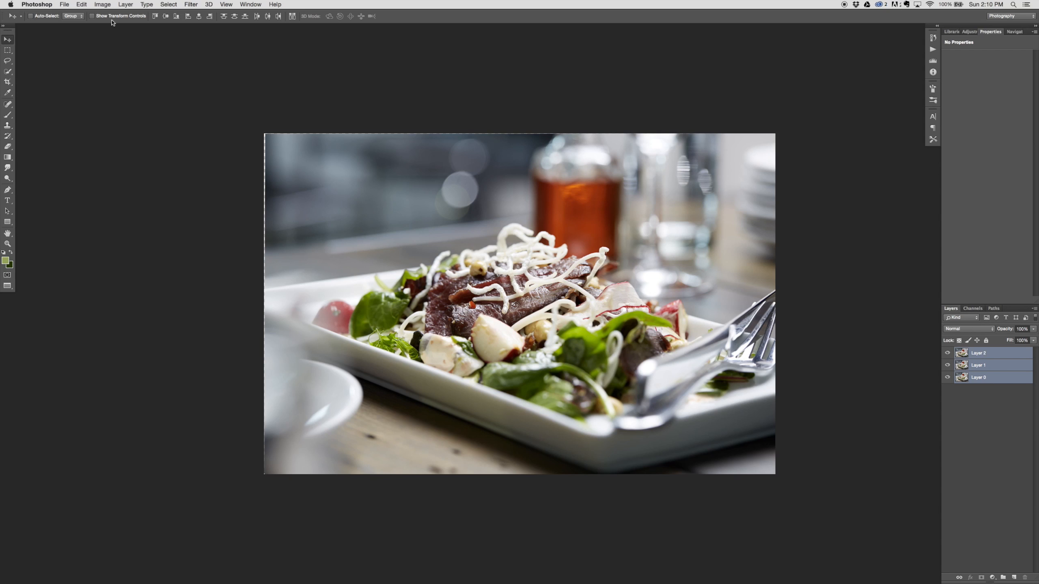
Step: Auto-blend the three aligned layers using the Stack Images method with Seamless Tones and Colors enabled
left_click(84, 4)
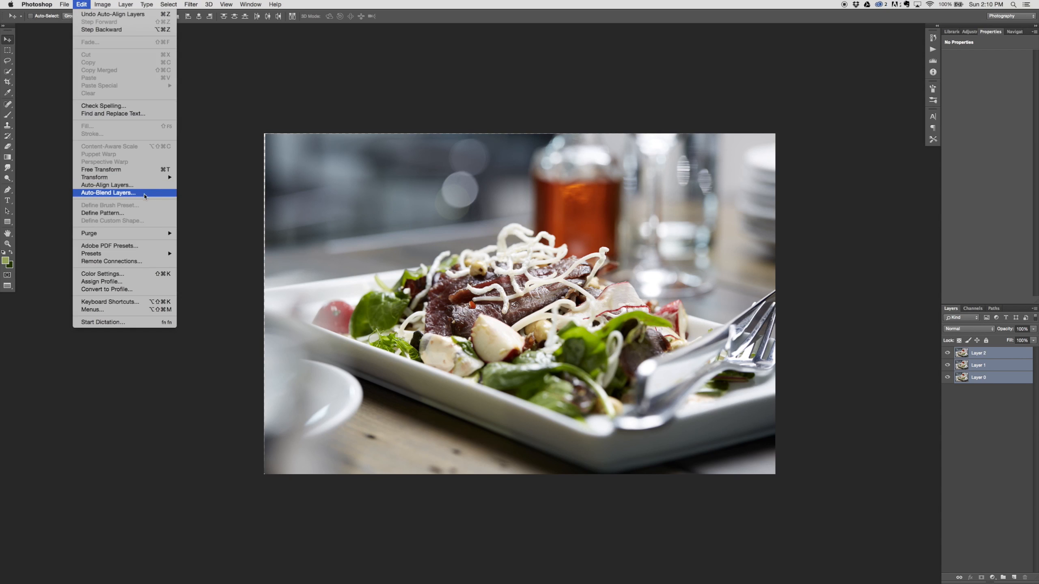
left_click(144, 195)
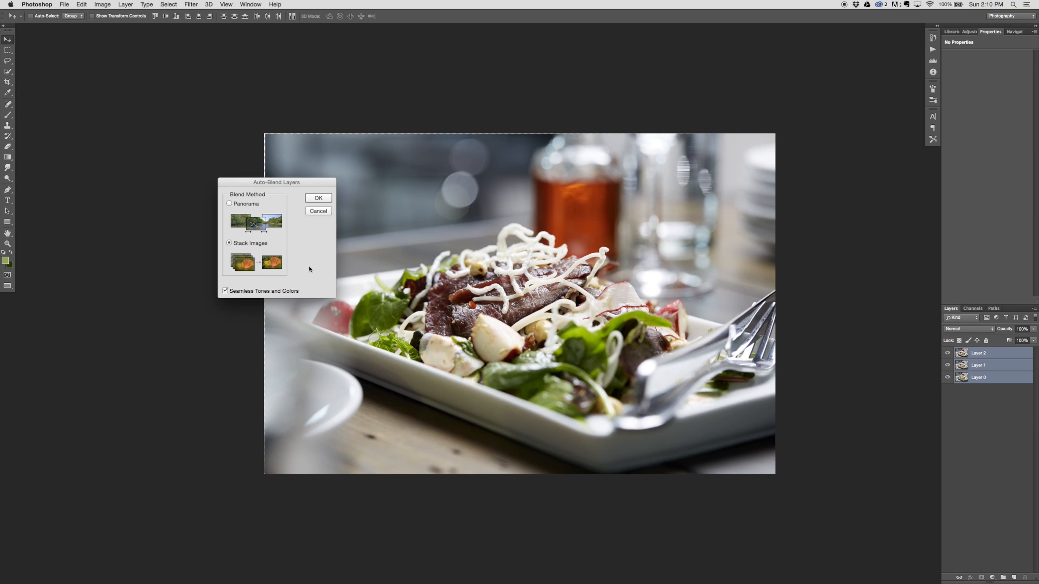
left_click(318, 198)
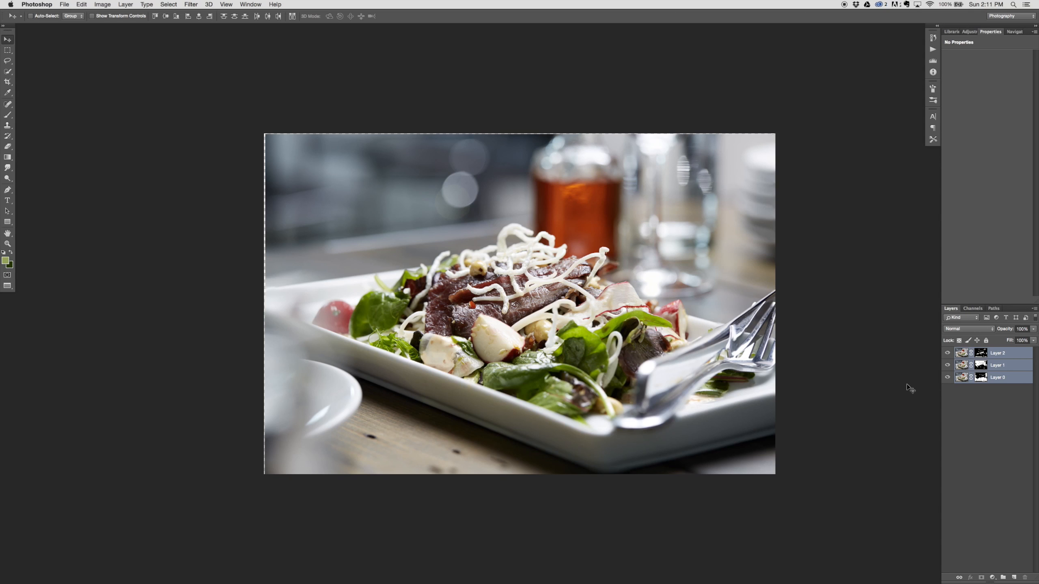
Step: Inspect the bottom layer's mask on its own and examine the blended salad's focus at close range
key("super+equal")
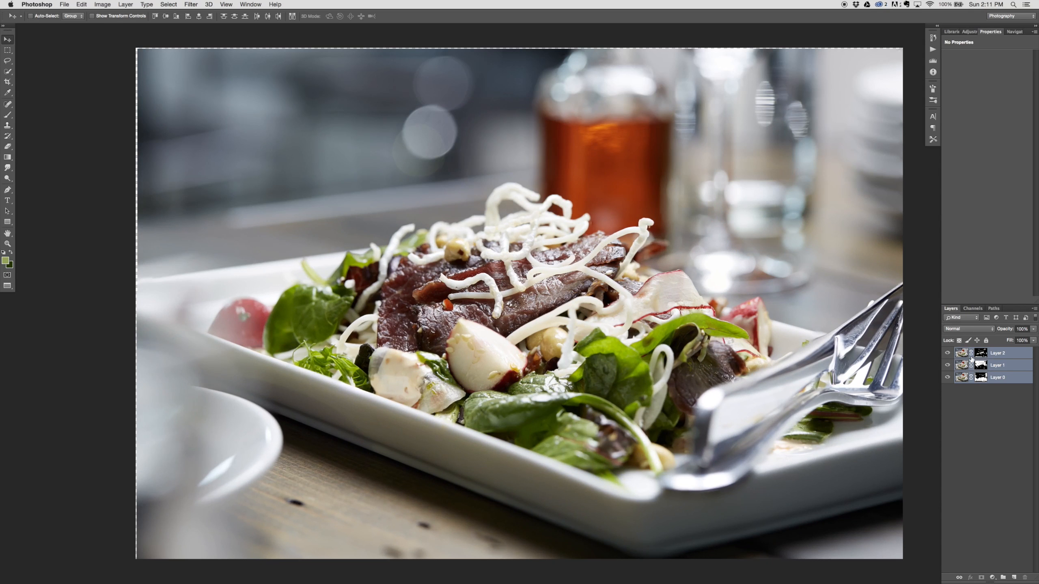
left_click(981, 378, "alt")
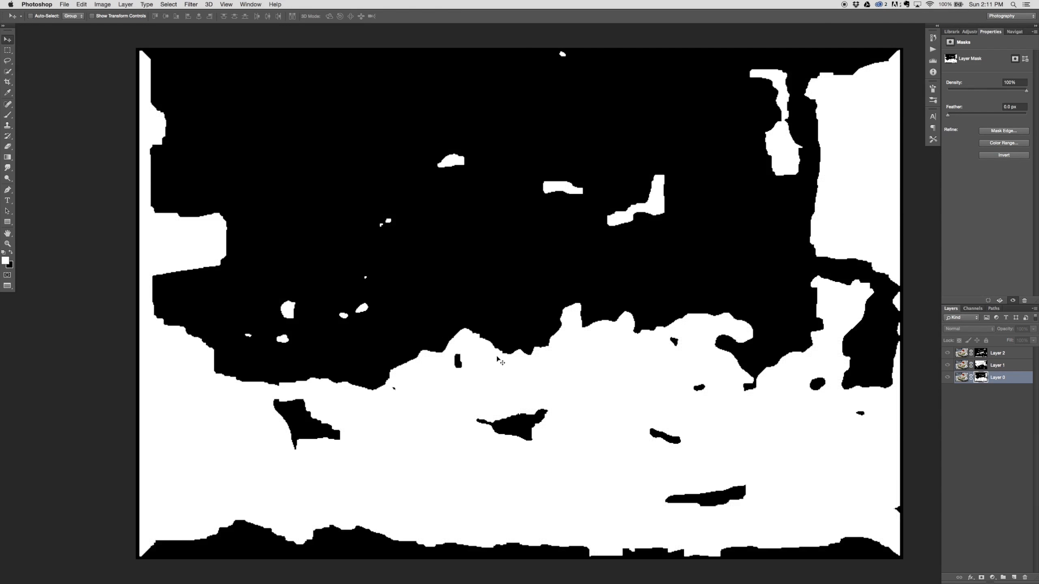
left_click(981, 377, "alt")
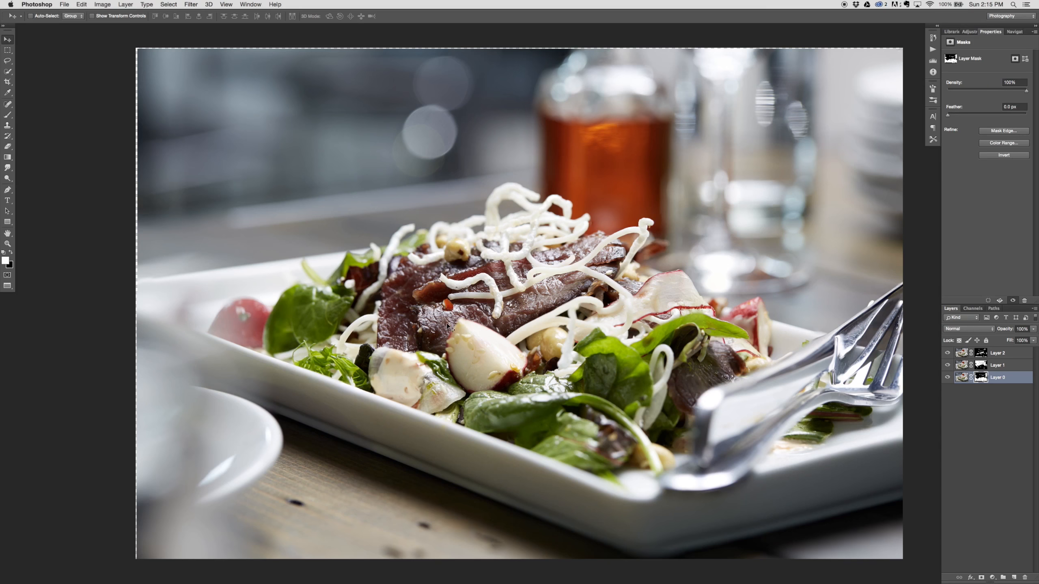
key("super+plus")
key("super+plus")
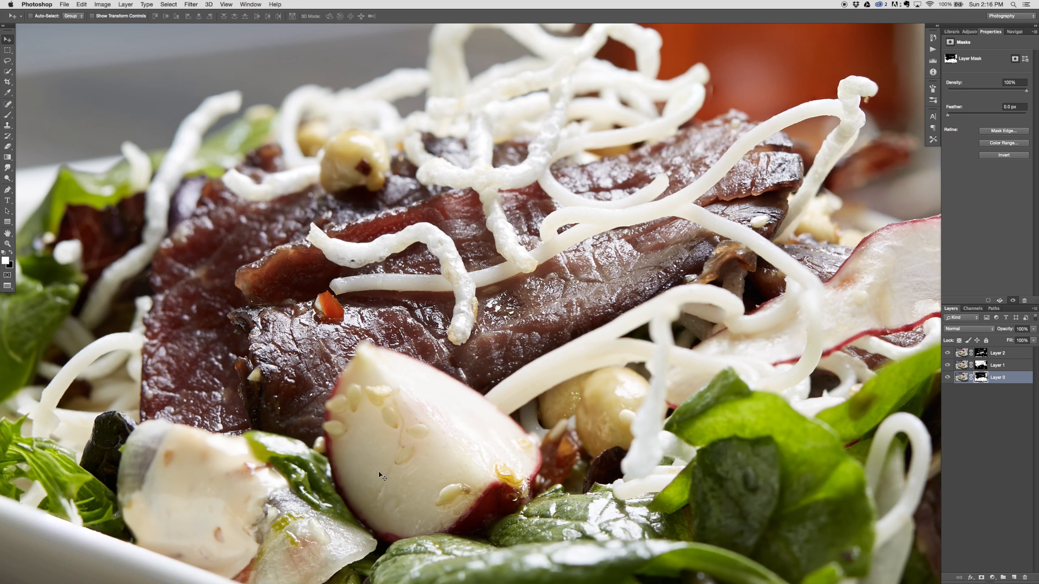
key("super+minus")
key("super+minus")
key("super+minus")
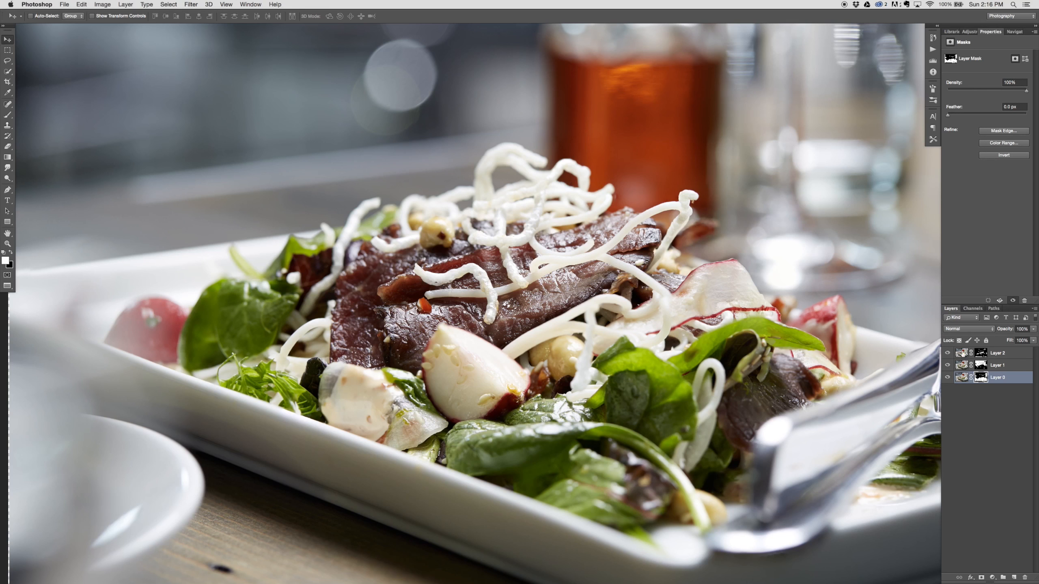
Step: Disable and re-enable the top layer's mask to compare the image with and without it
left_click(989, 353, "shift")
left_click(983, 353, "shift")
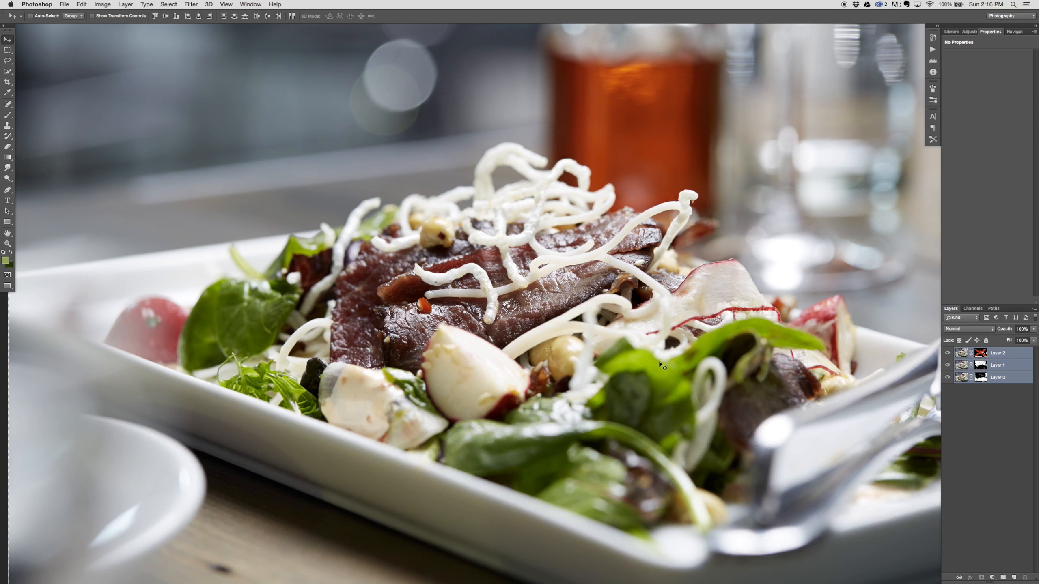
left_click(981, 354, "shift")
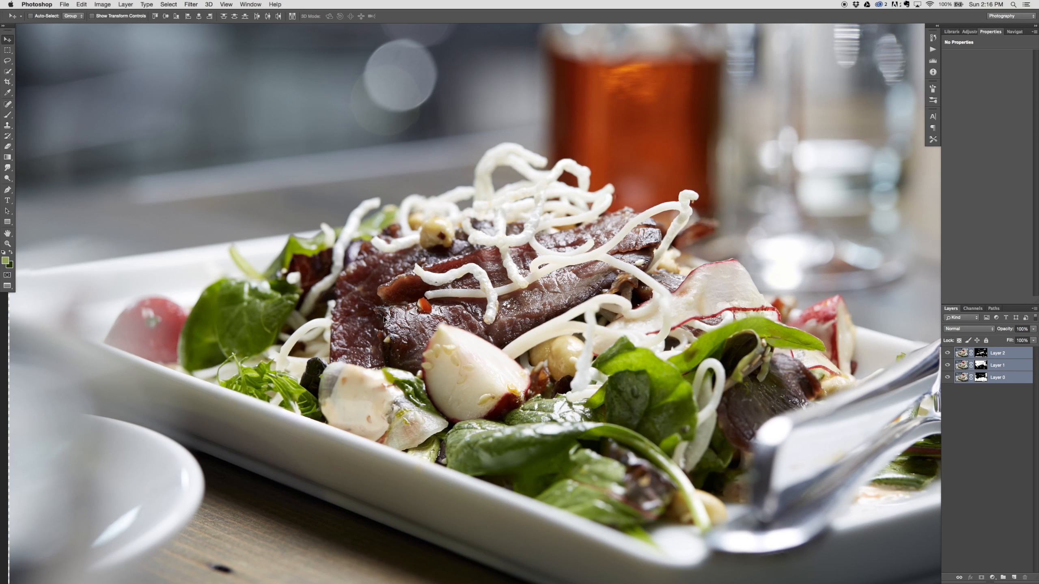
left_click(1019, 354)
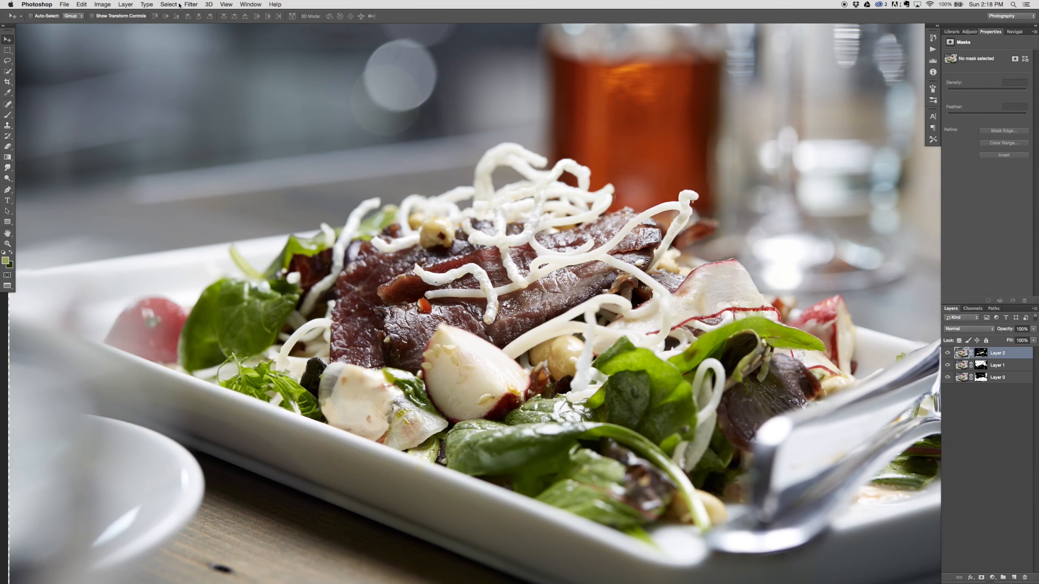
left_click(191, 5)
mouse_move(229, 101)
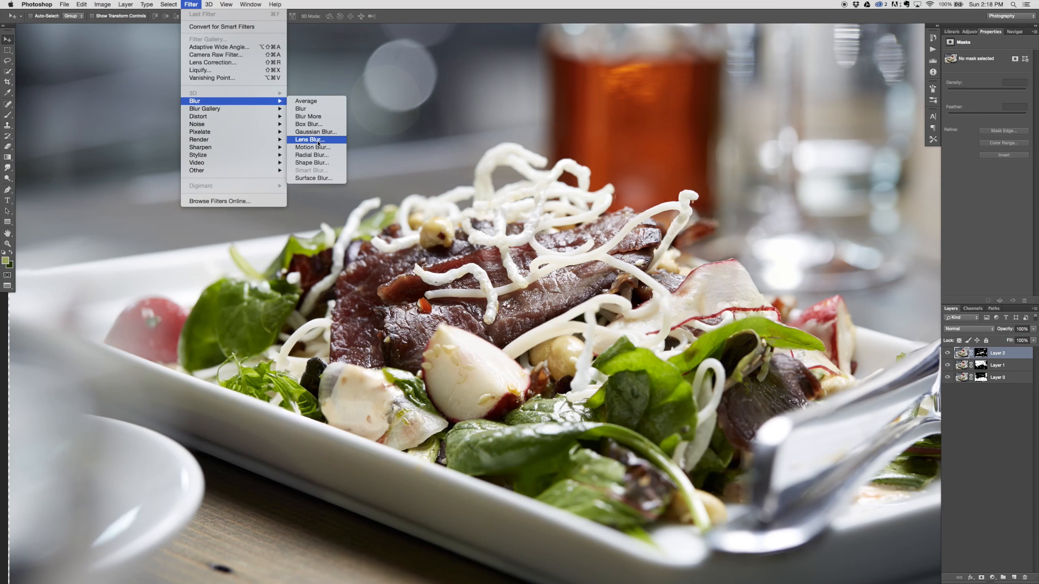
left_click(318, 142)
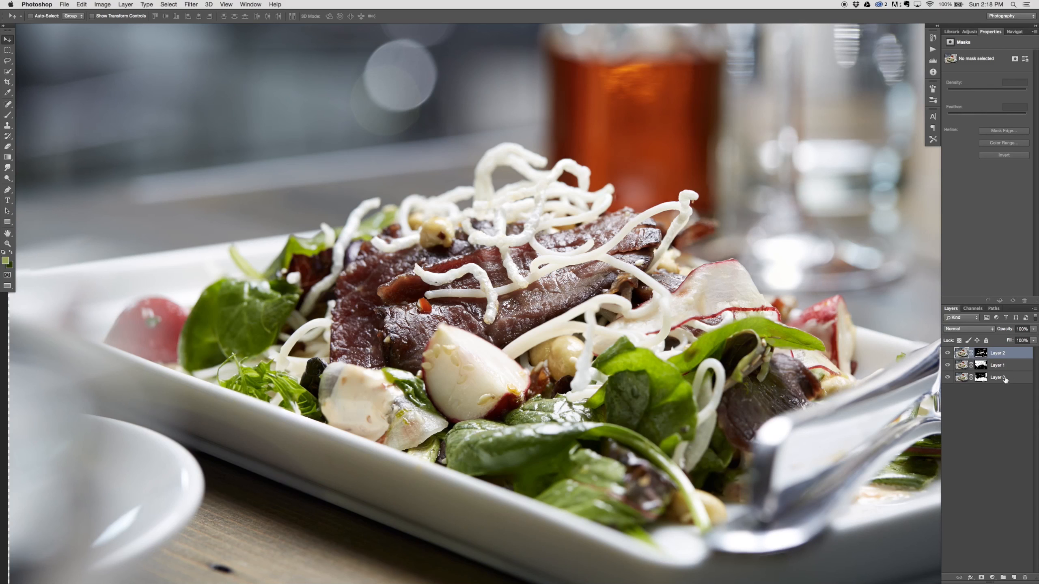
Step: Duplicate the three masked layers together and delete the copies
key("super+alt+a")
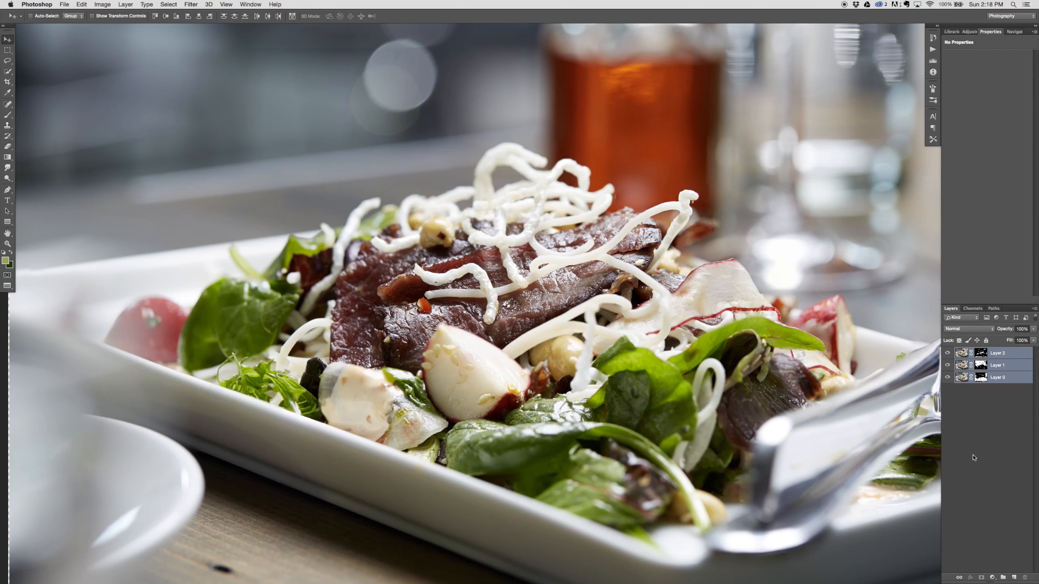
left_click_drag(1018, 381, 1014, 577)
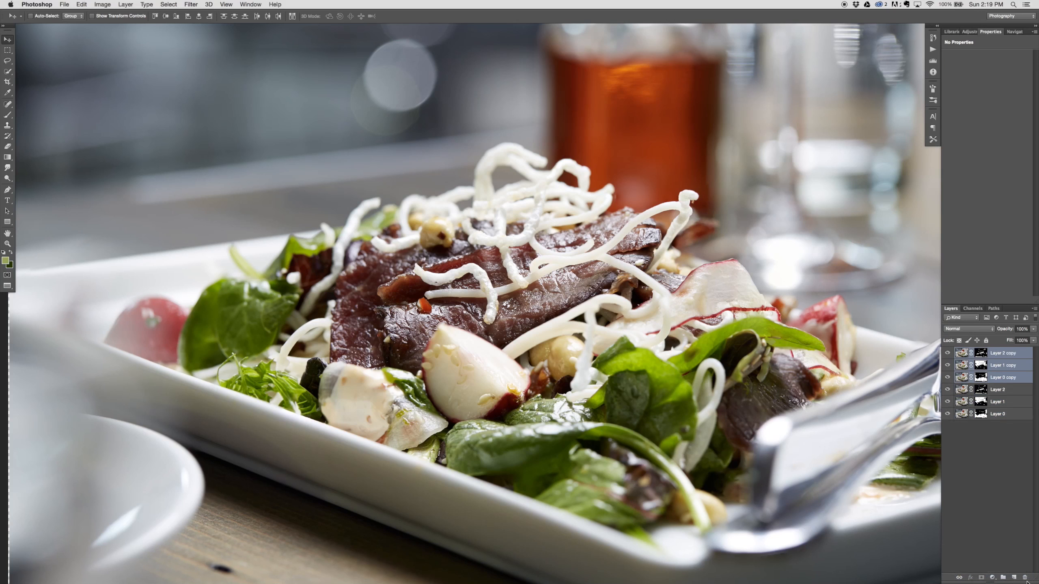
key("BackSpace")
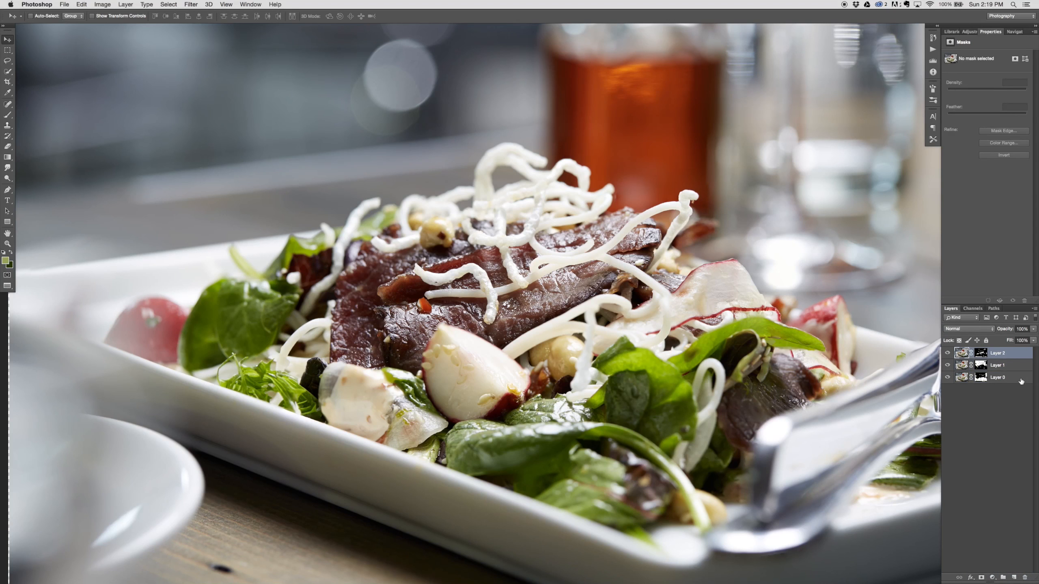
Step: Duplicate all three masked layers again, merge the copies into one layer and undo the merge
left_click(1018, 382, "shift")
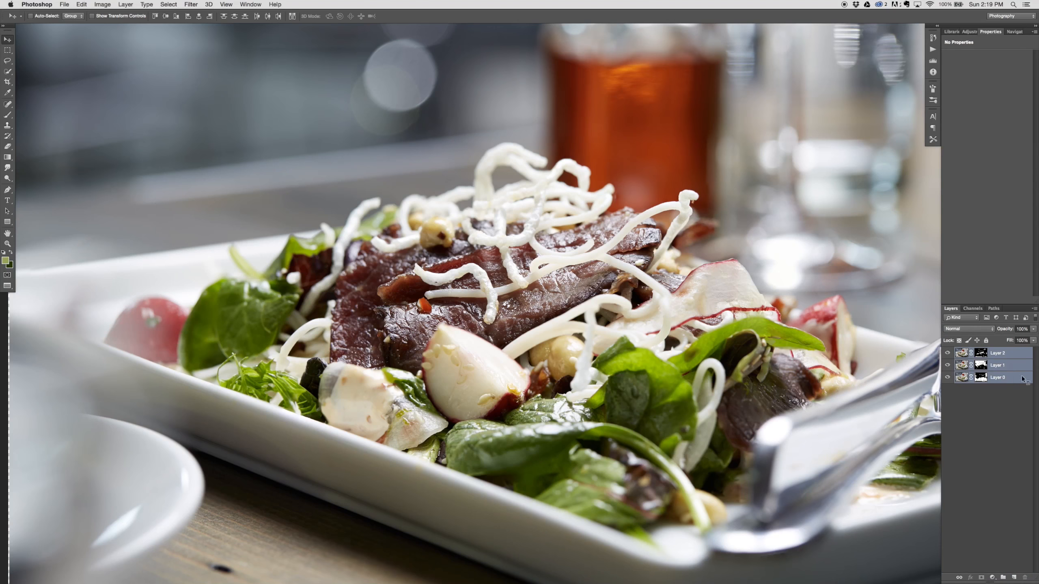
right_click(1022, 380)
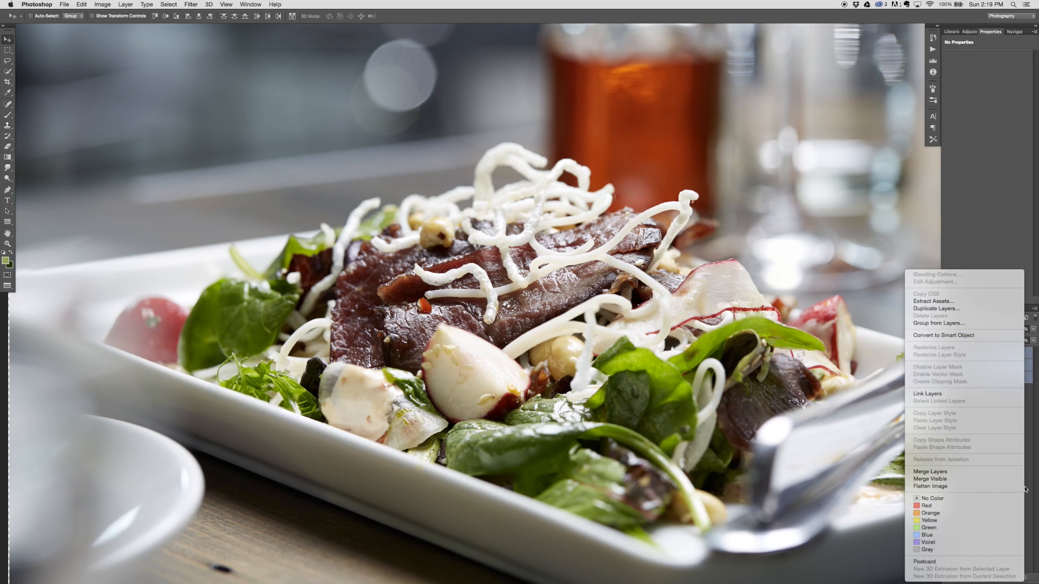
key("Escape")
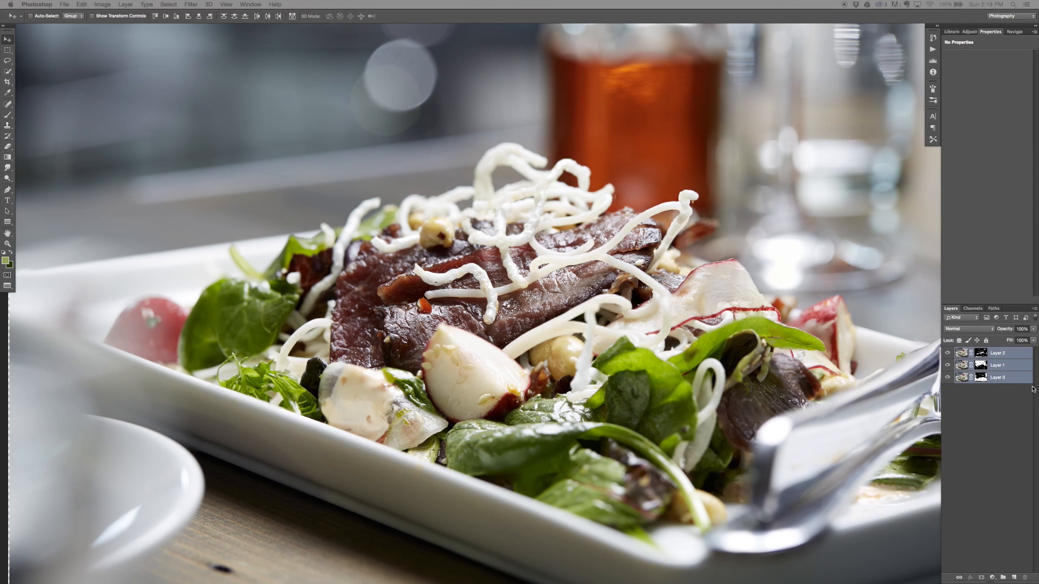
key("super+j")
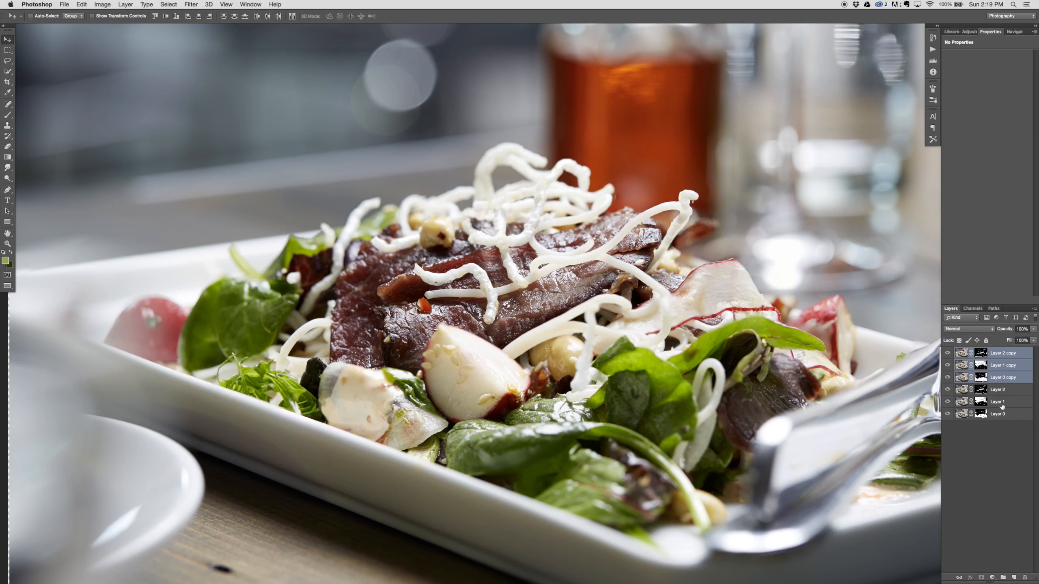
key("super+e")
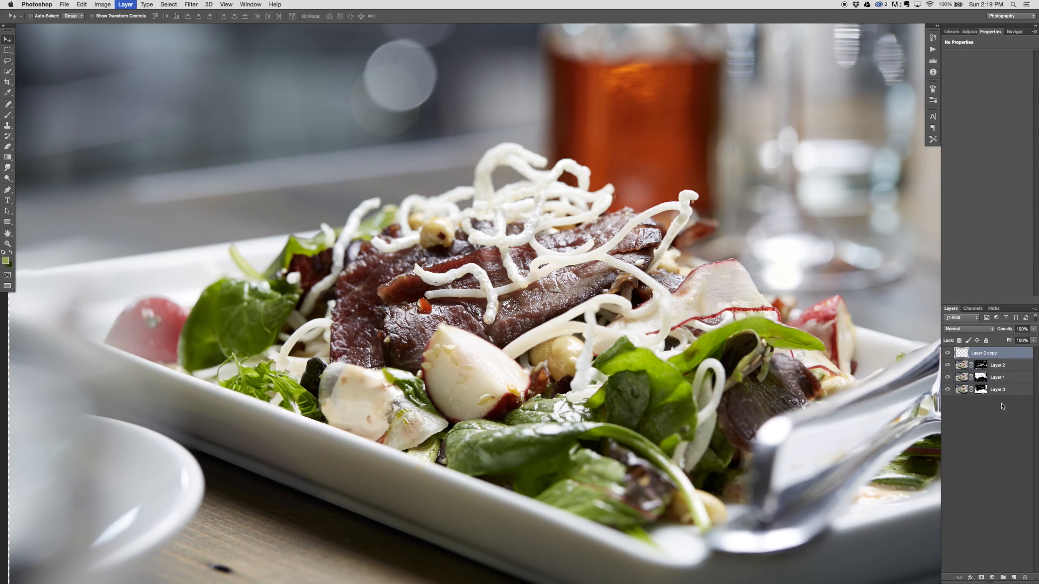
key("super+z")
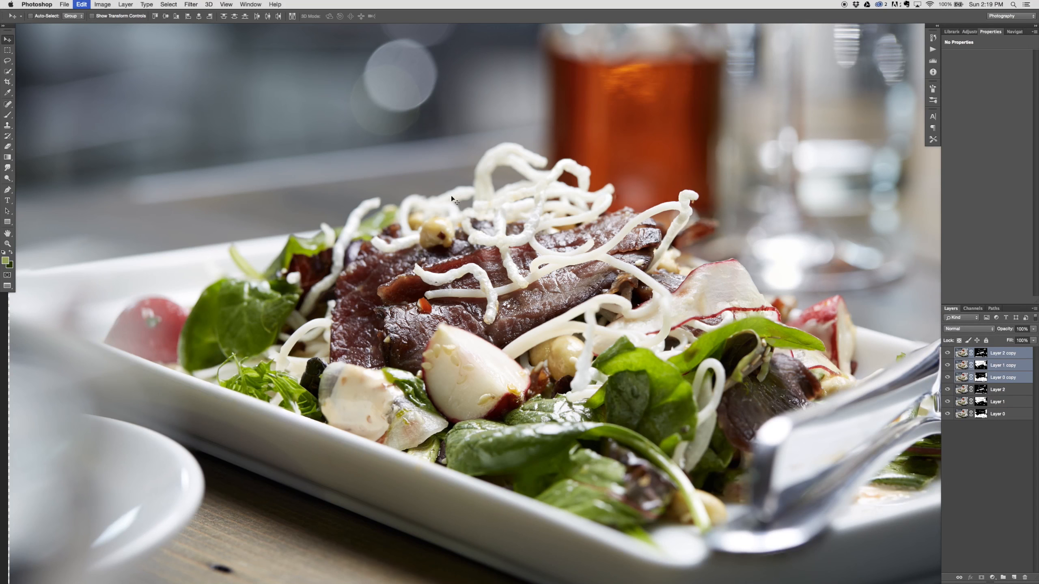
Step: Merge the three selected layer copies into a single layer and remove that merged copy
left_click(130, 4)
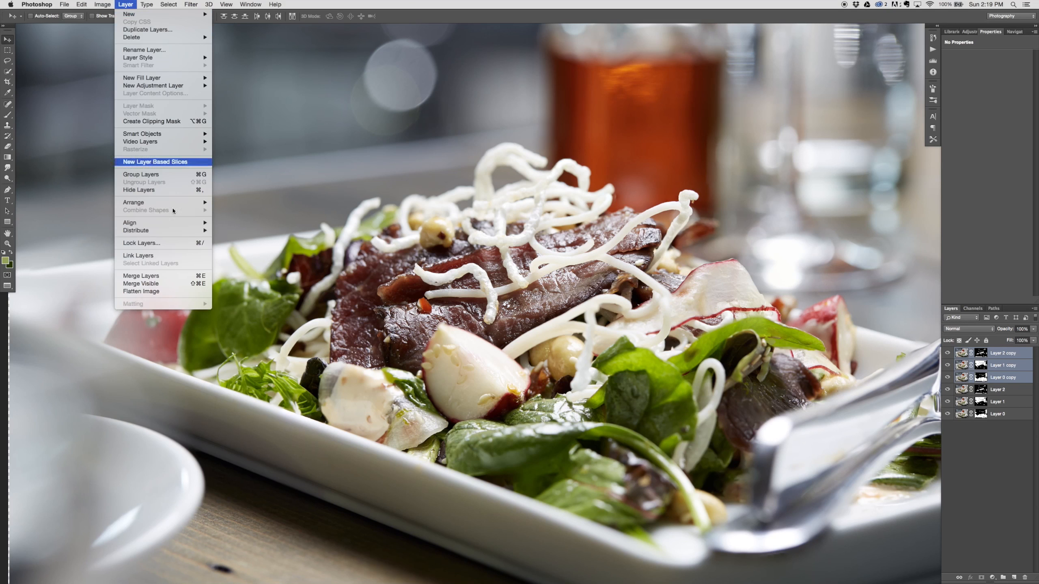
left_click(184, 278)
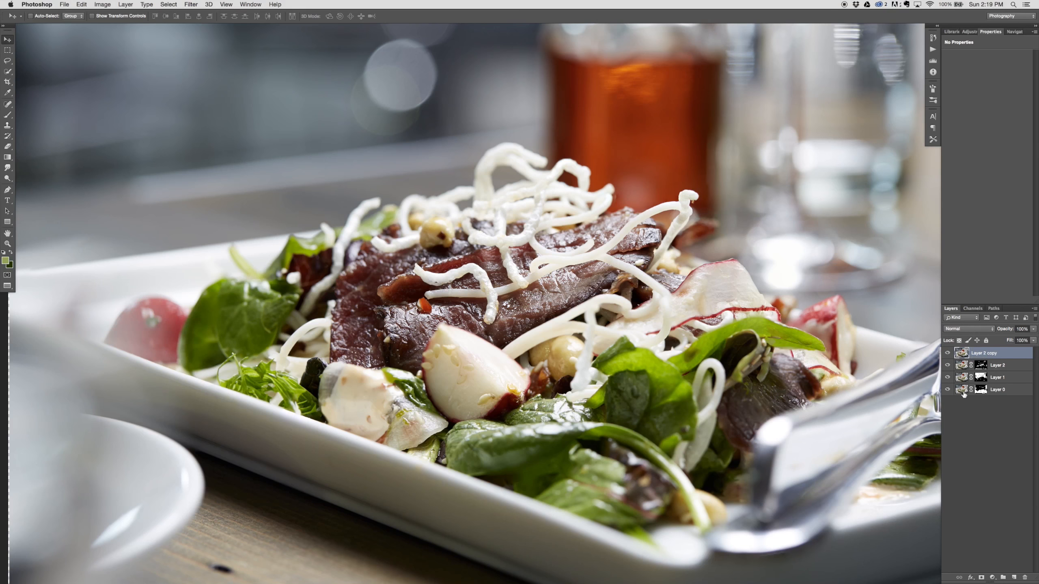
key("super+z")
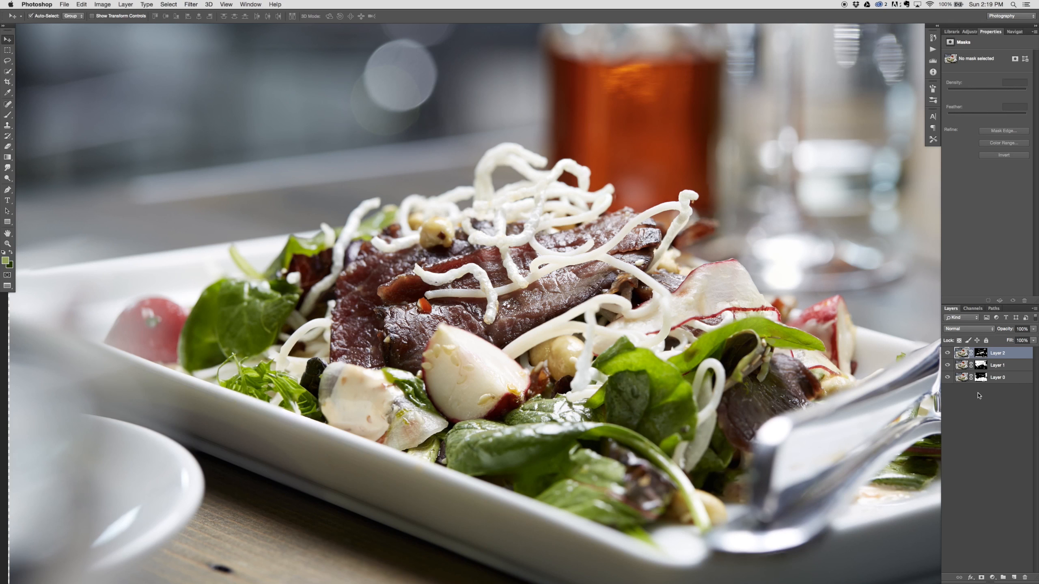
Step: Stamp all visible layers into a new layer at the top of the stack and check the document history
key("super+alt+shift+e")
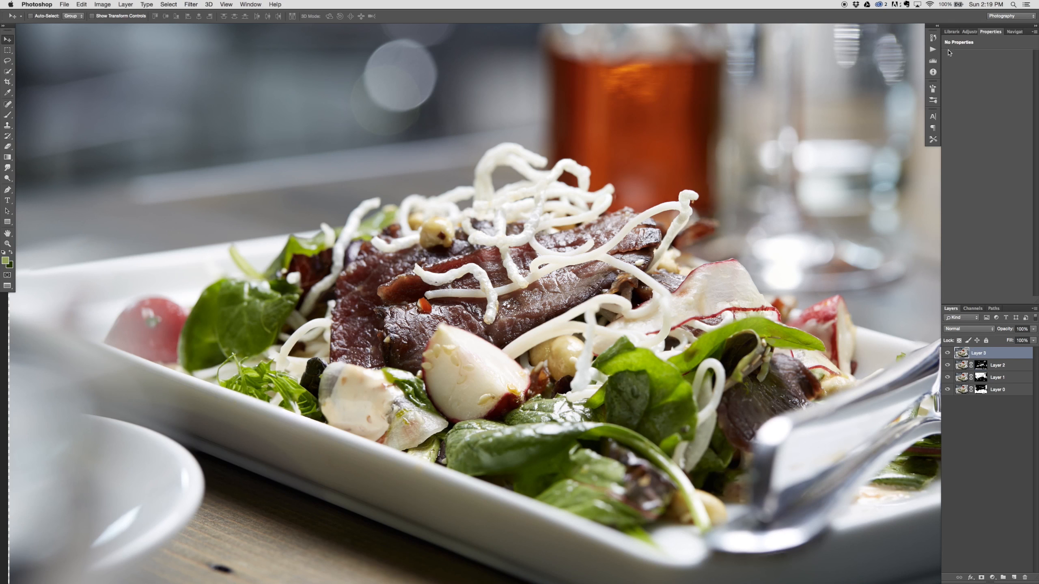
left_click(934, 40)
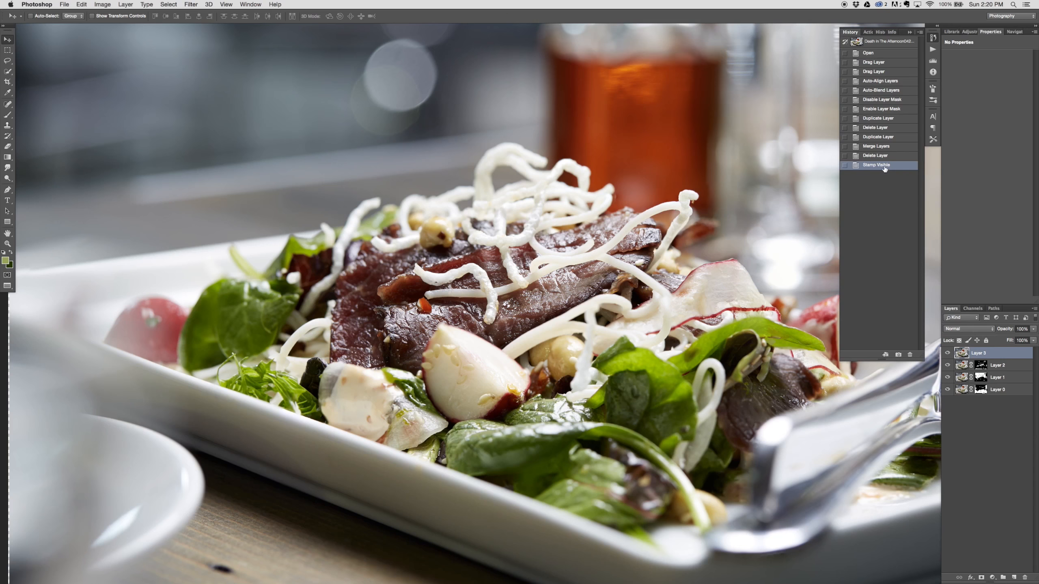
left_click(934, 39)
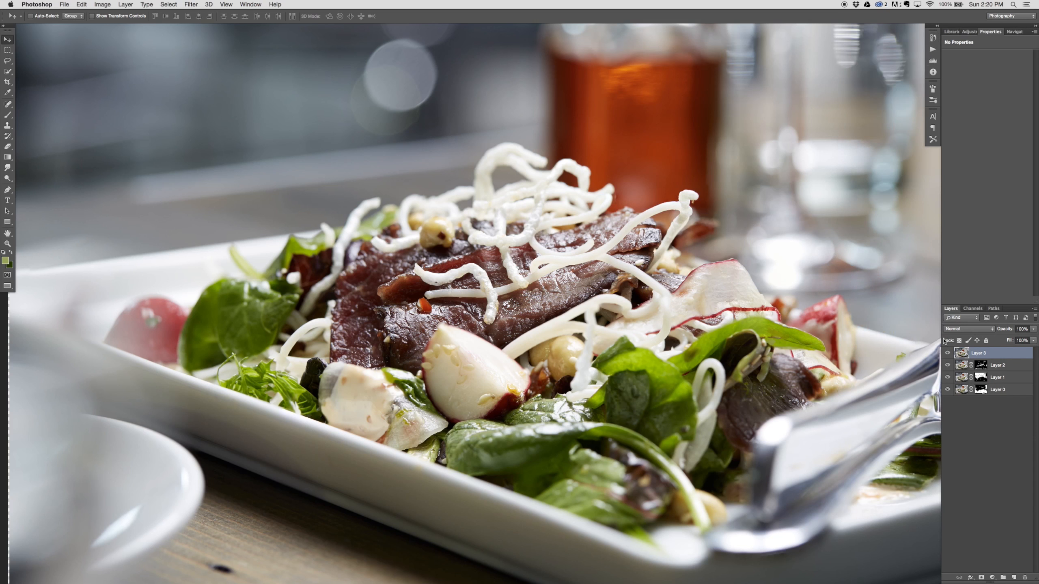
Step: Toggle the visibility of the masked layers and the stamped layer to compare the composite with its sources
left_click(947, 365)
left_click_drag(947, 390, 947, 377)
left_click_drag(947, 390, 947, 366)
left_click(948, 353)
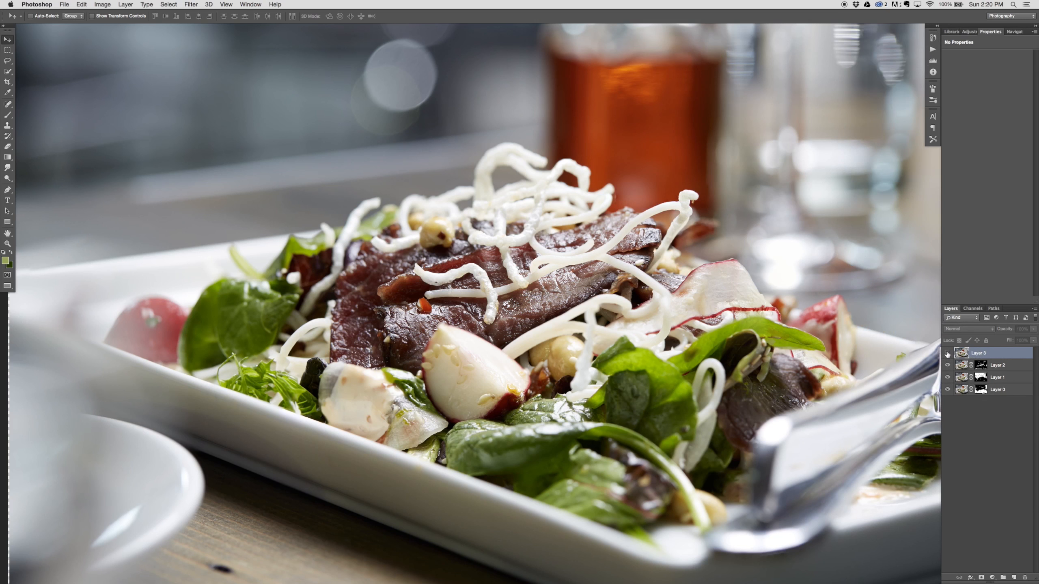
left_click(947, 353)
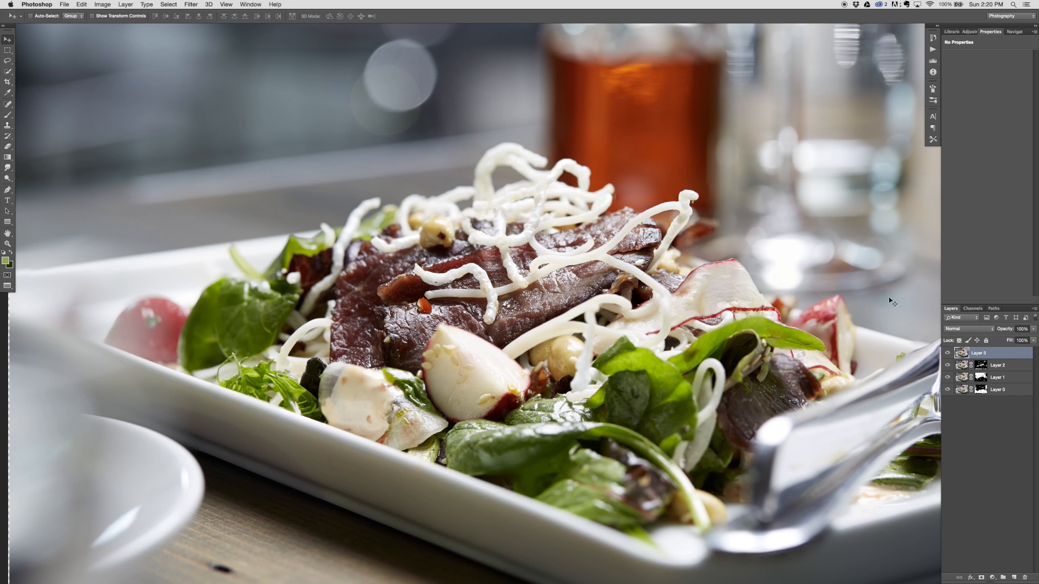
Step: Open the Lens Blur filter on the stamped layer and enlarge its window to give the preview more room
left_click(192, 4)
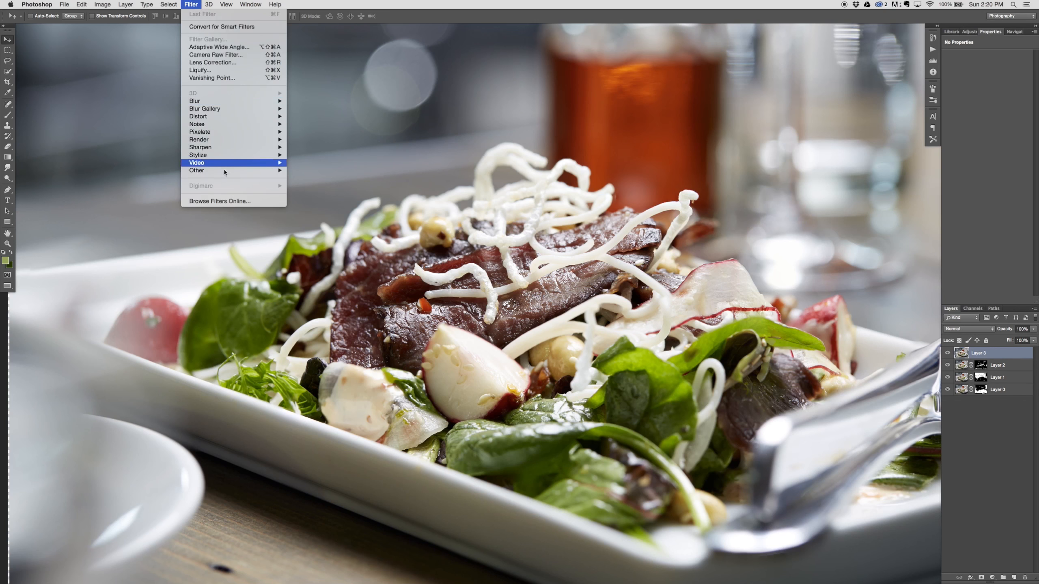
mouse_move(214, 155)
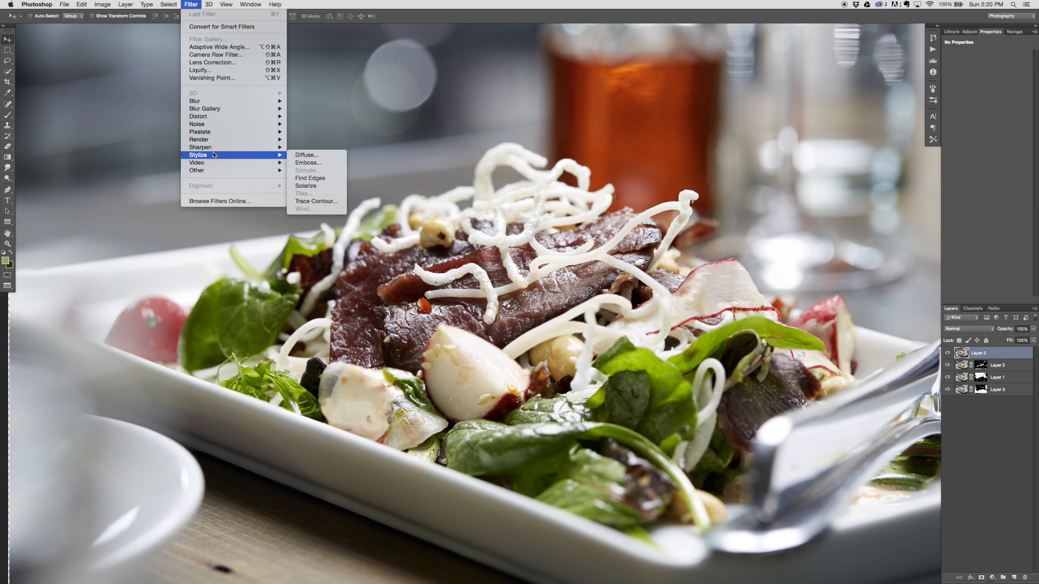
mouse_move(220, 101)
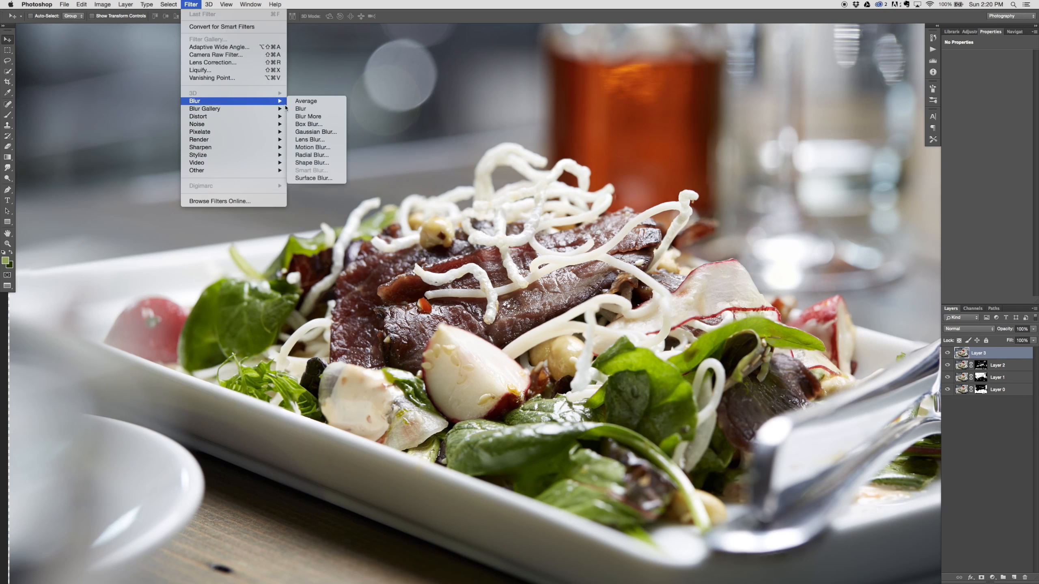
left_click(335, 140)
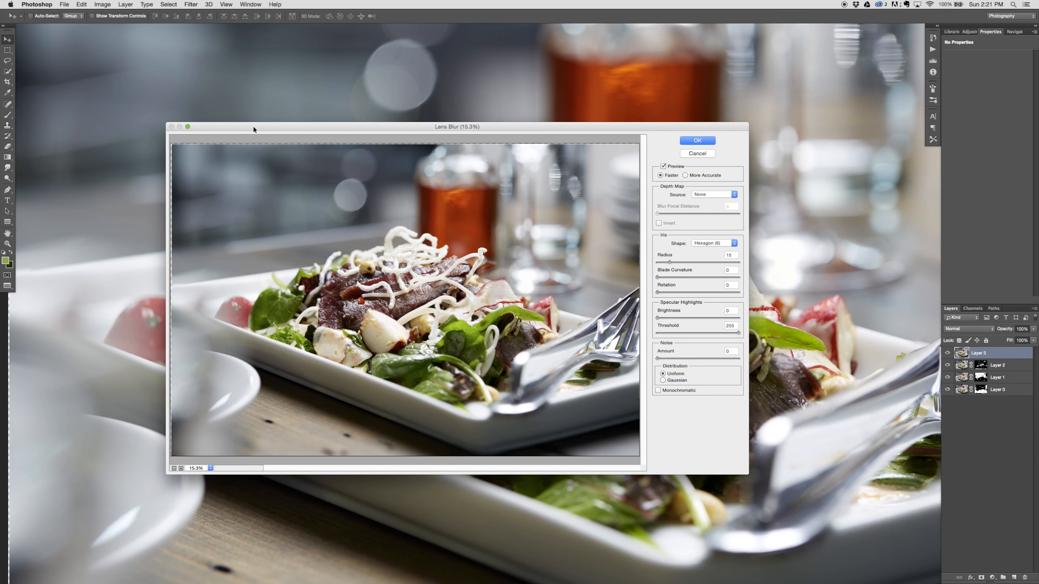
left_click_drag(253, 127, 177, 25)
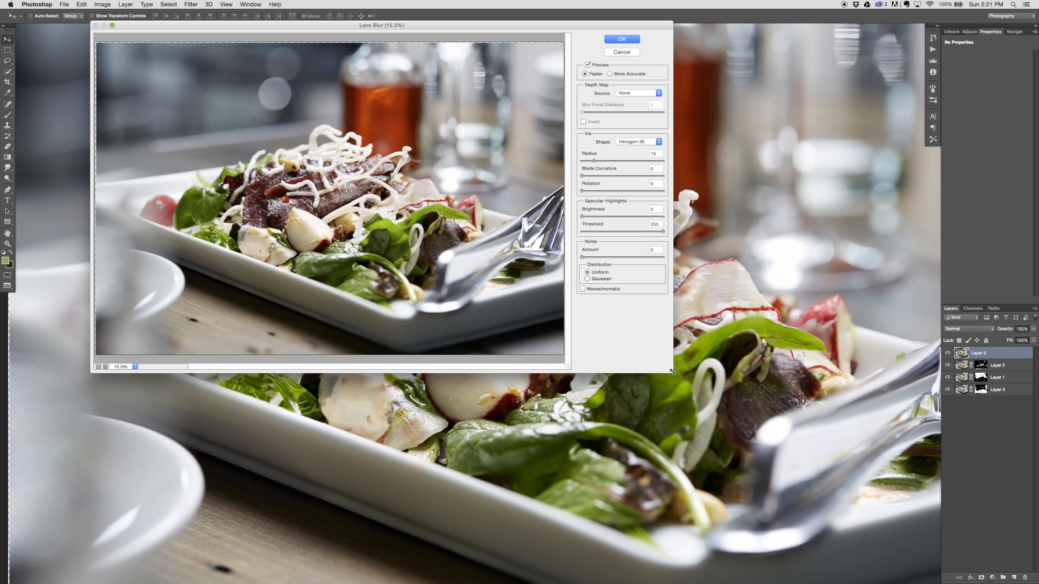
left_click_drag(672, 371, 847, 526)
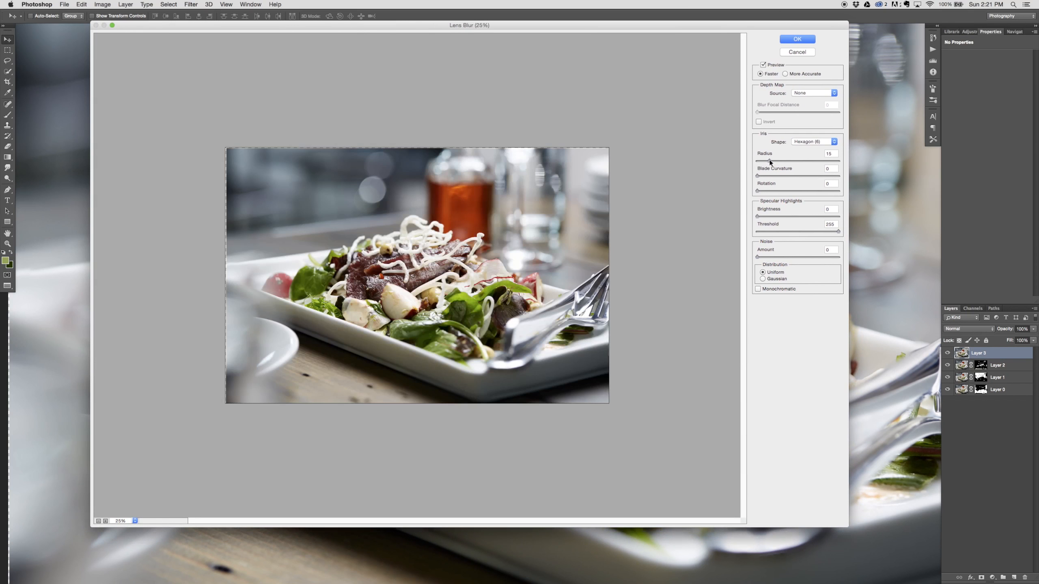
Step: Try iris radii of 30 and 43 for the lens blur and toggle the preview to judge the effect
left_click_drag(770, 161, 787, 165)
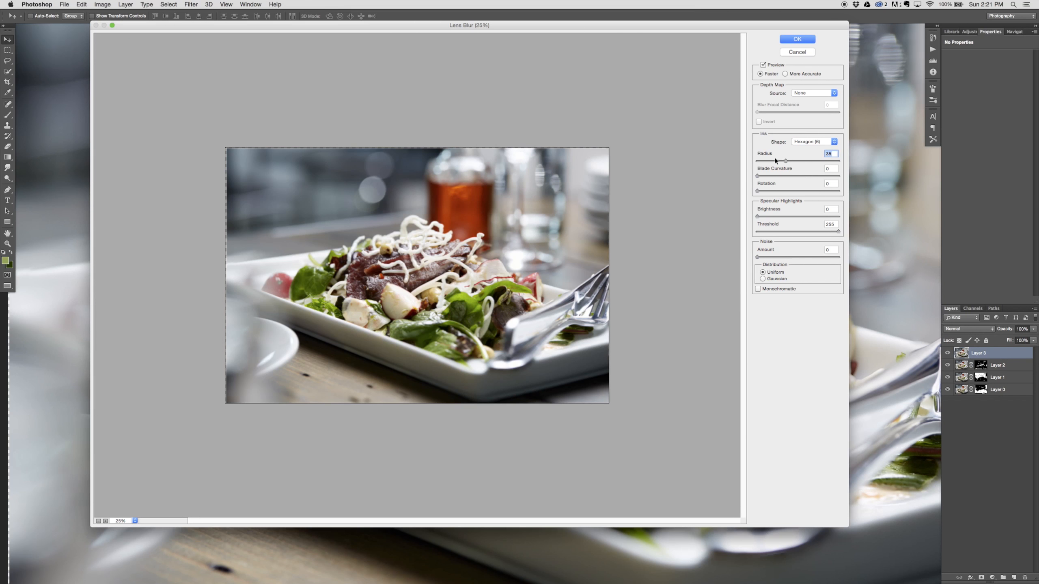
mouse_move(785, 161)
left_mouse_down()
mouse_move(807, 163)
mouse_move(771, 163)
left_mouse_up()
type("30")
left_click_drag(781, 161, 790, 163)
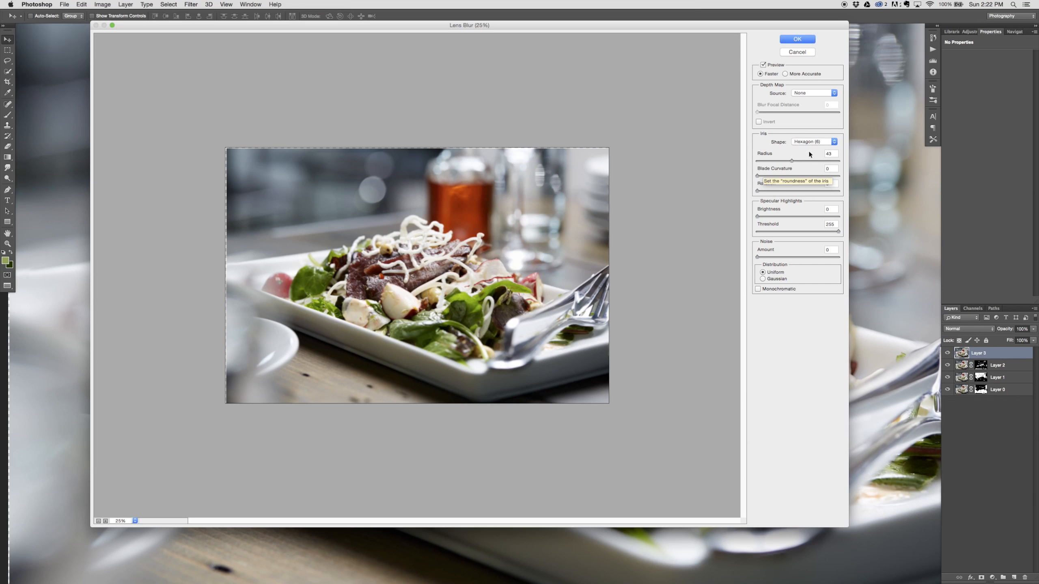
left_click(763, 64)
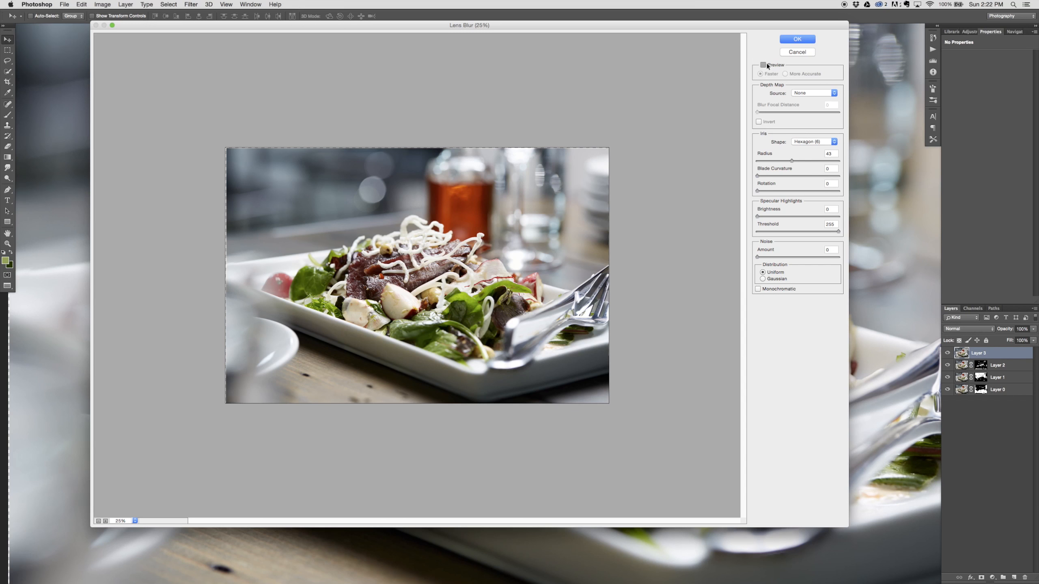
left_click(760, 69)
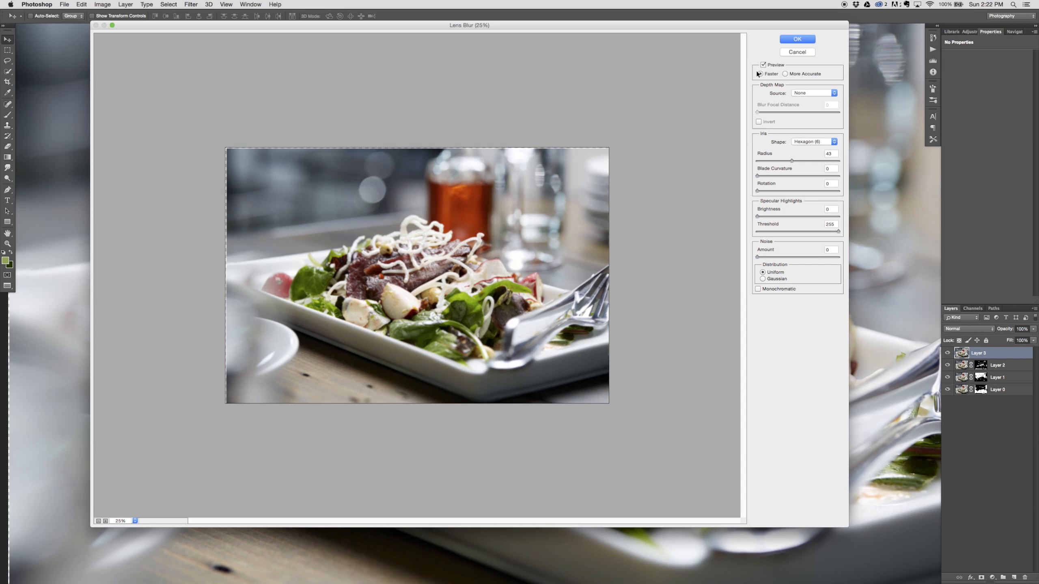
Step: Set the lens blur radius to 25, inspect the preview at 50% and apply the filter
left_click(831, 154)
type("25")
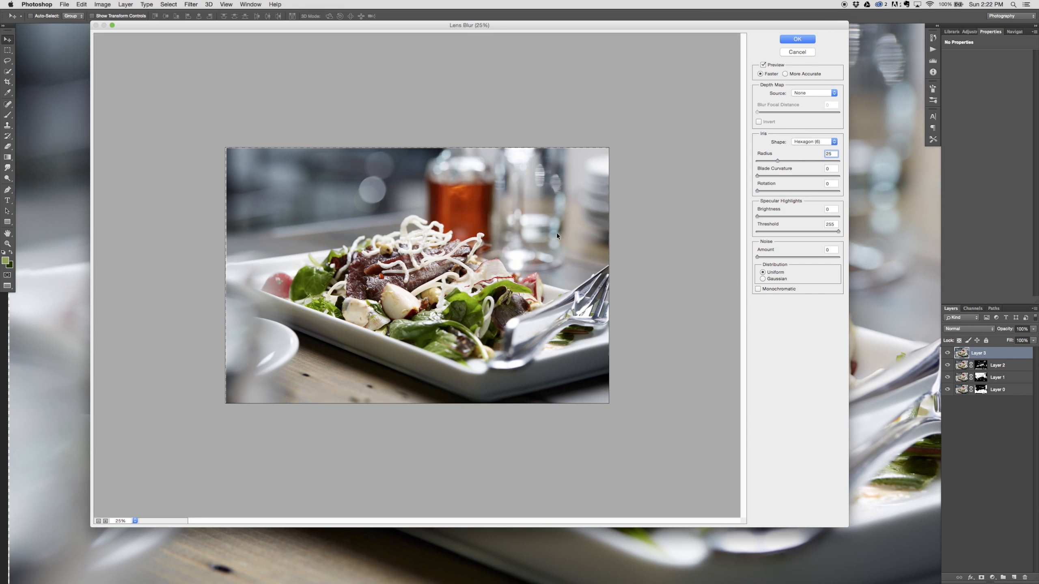
key("super+plus")
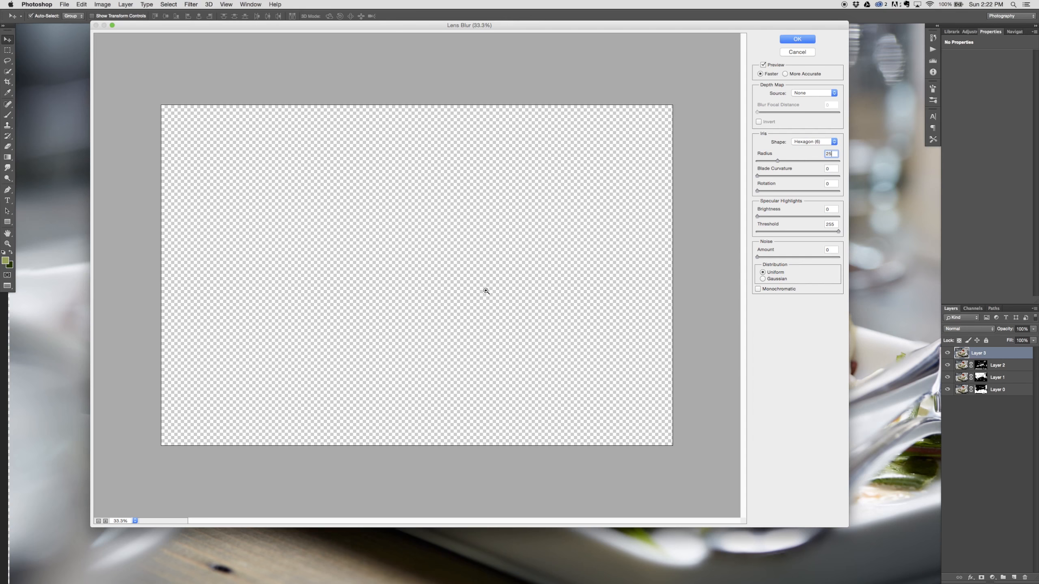
key("super+plus")
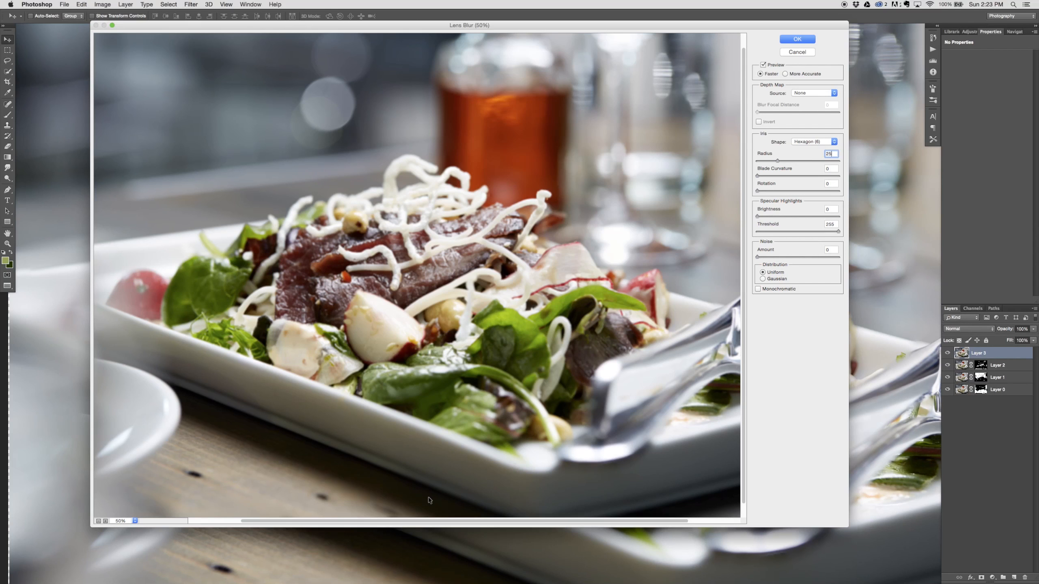
left_click(794, 40)
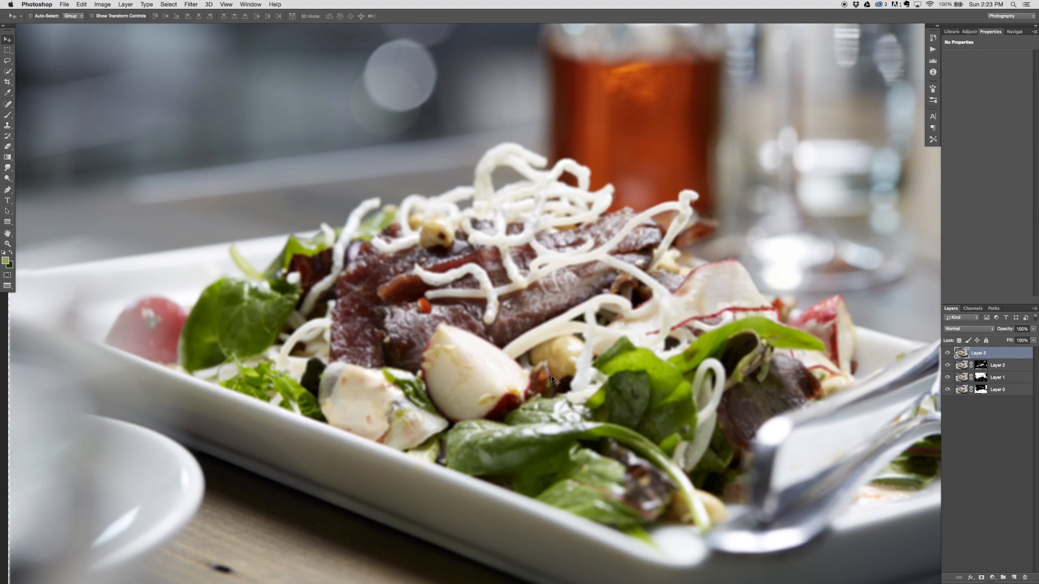
Step: Toggle the visibility of the blurred layer to compare it with the sharp composite
left_click(947, 352)
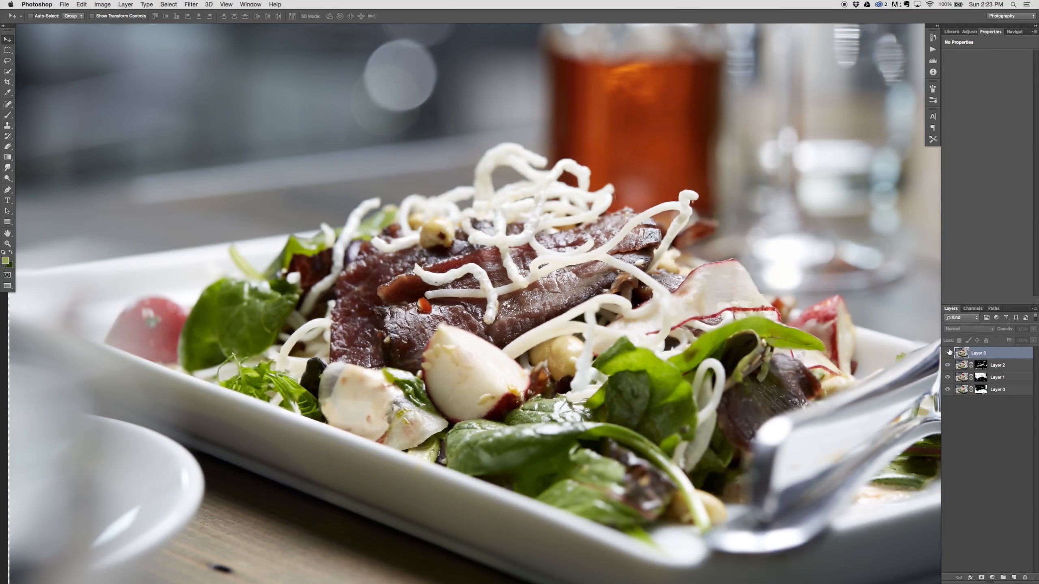
left_click(947, 352)
left_click(947, 353)
left_click(947, 352)
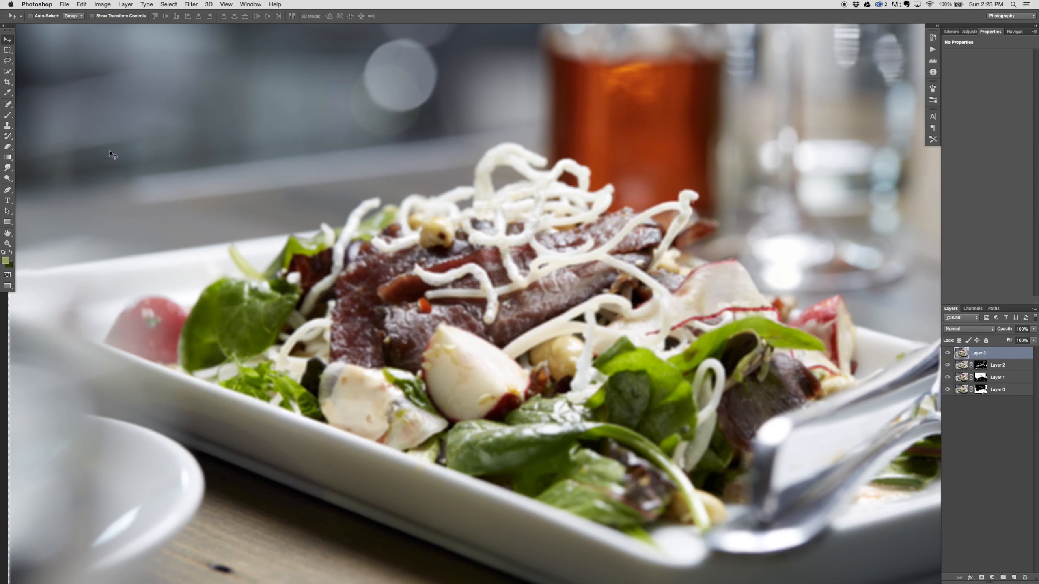
Step: Rename the blurred top layer as Lens Blur
double_click(978, 352)
type("Lens Blur")
key("Return")
left_click(191, 4)
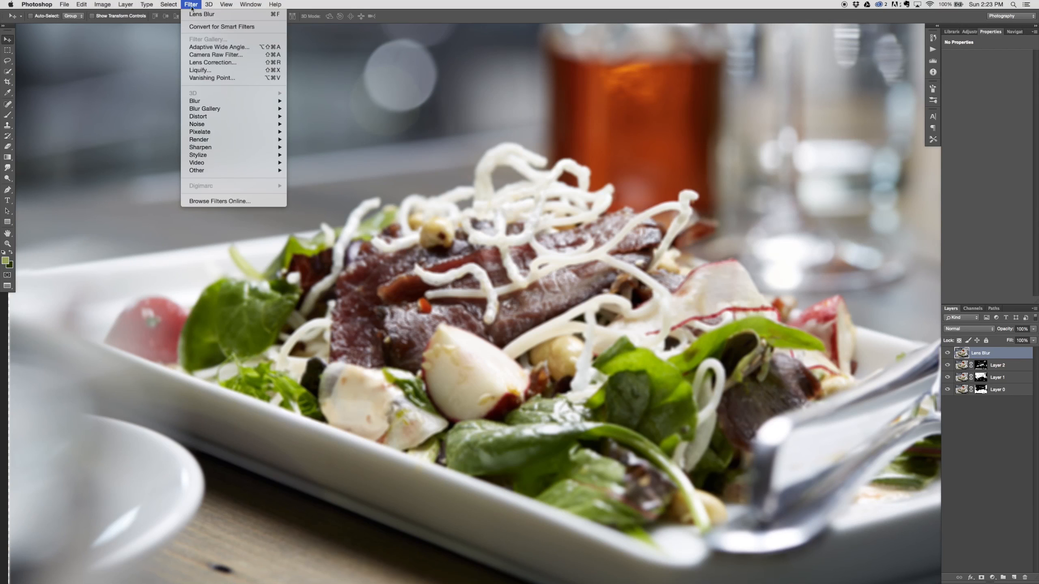
mouse_move(245, 101)
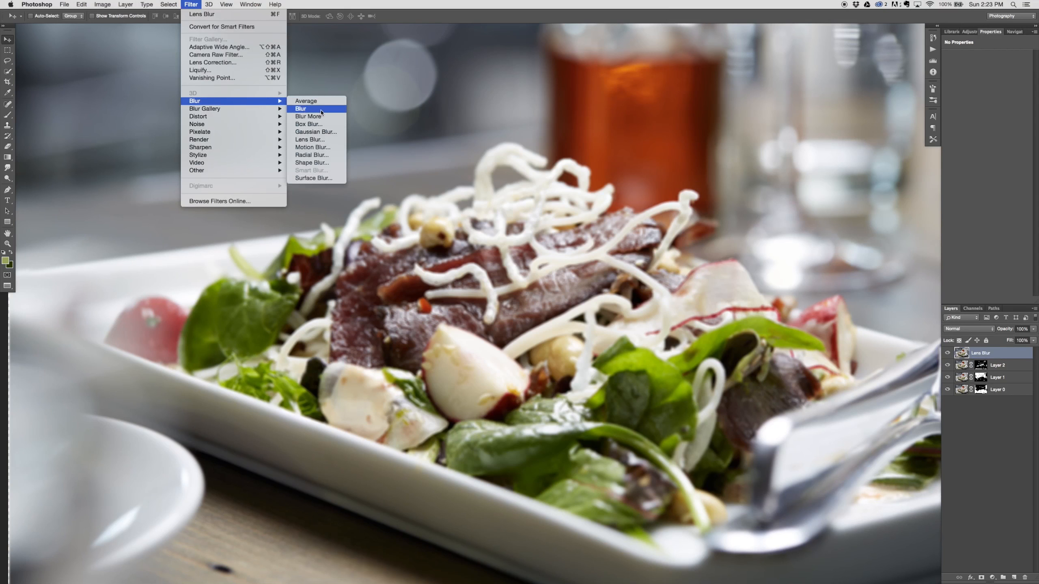
left_click(310, 140)
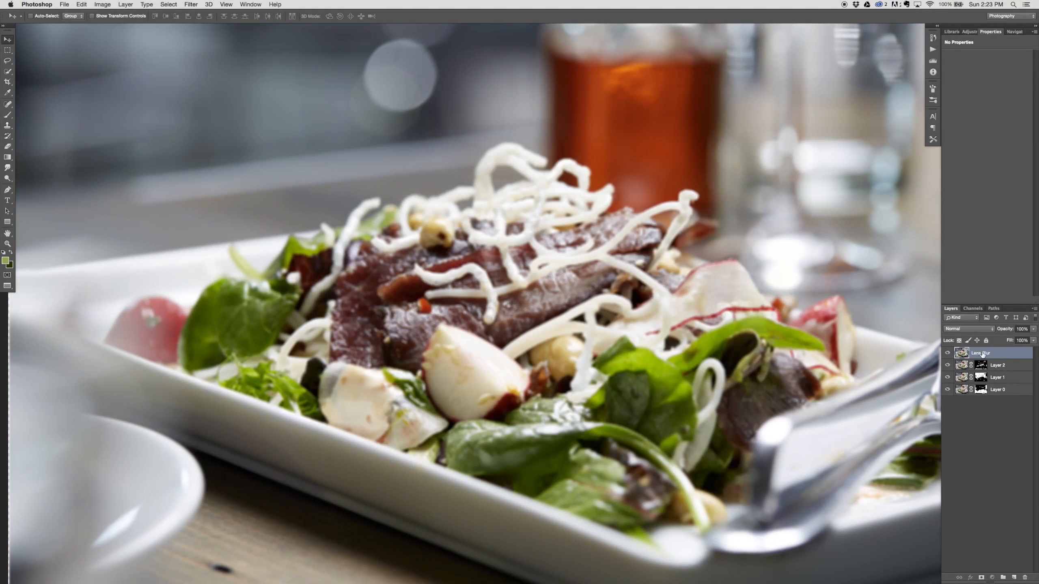
Step: Add the radius to the blurred layer's name so that it reads Lens Blur 25
double_click(982, 353)
key("Right")
type("25")
key("Return")
Step: Hide the Lens Blur 25 layer with a black mask and paint white with a 1100 px brush over the front salad, forks and foreground
left_click(981, 577, "alt")
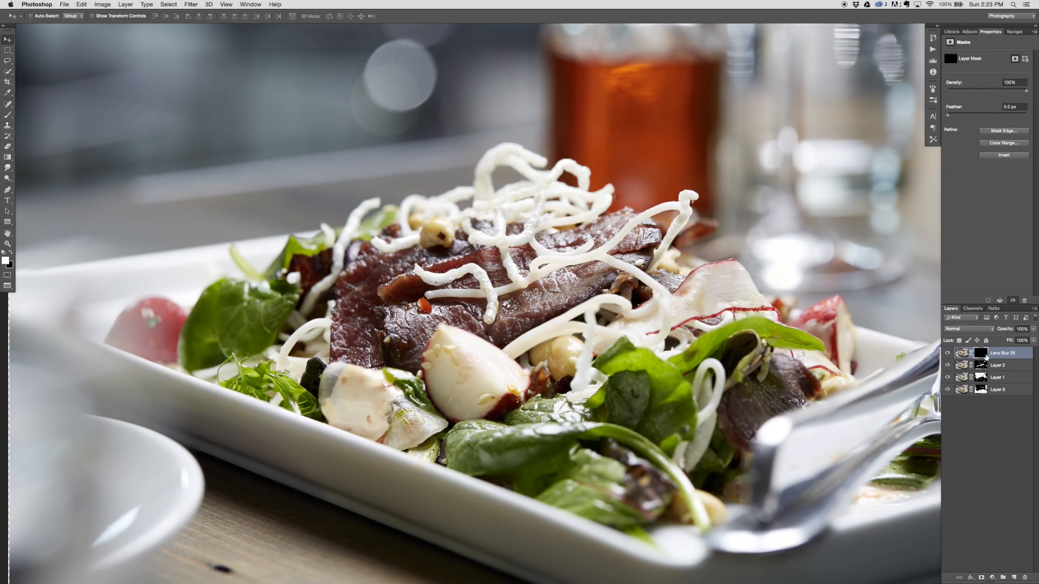
key("b")
key("super+minus")
key("bracketright")
key("bracketright")
key("bracketright")
key("bracketright")
key("bracketright")
key("bracketright")
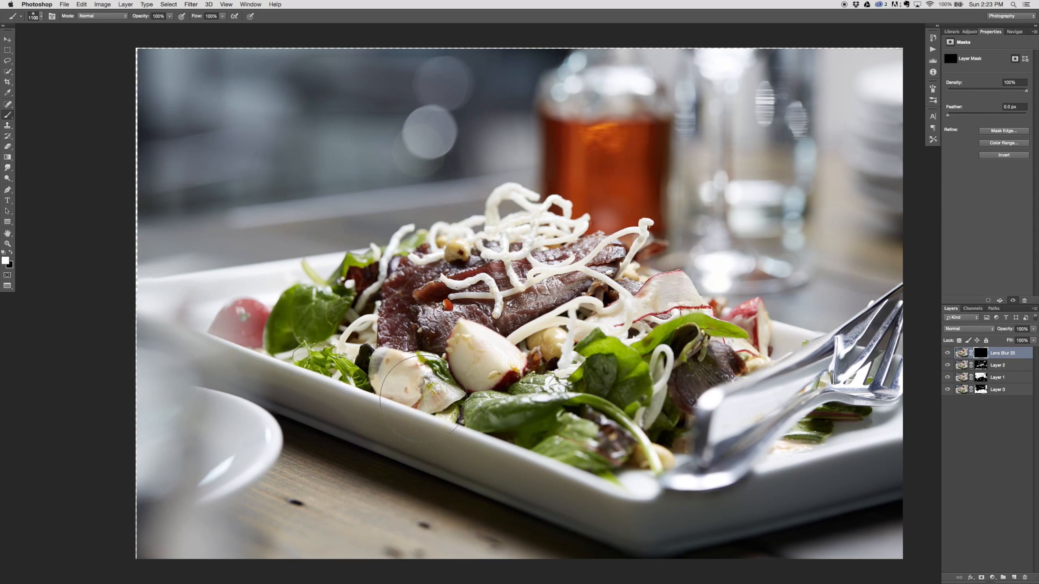
mouse_move(764, 311)
left_mouse_down()
mouse_move(501, 376)
mouse_move(691, 356)
mouse_move(607, 391)
mouse_move(765, 320)
left_mouse_up()
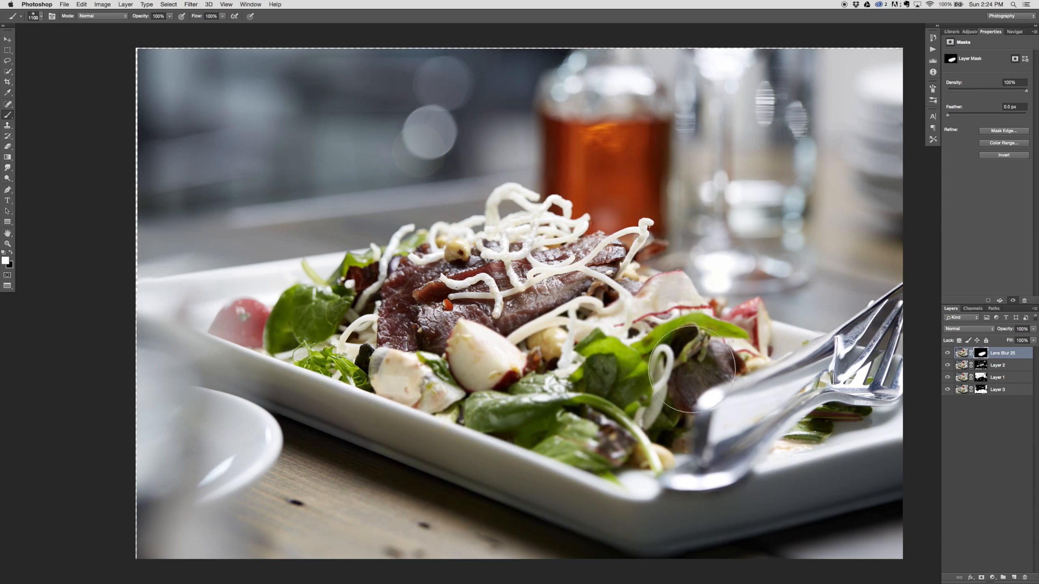
left_click_drag(792, 372, 705, 385)
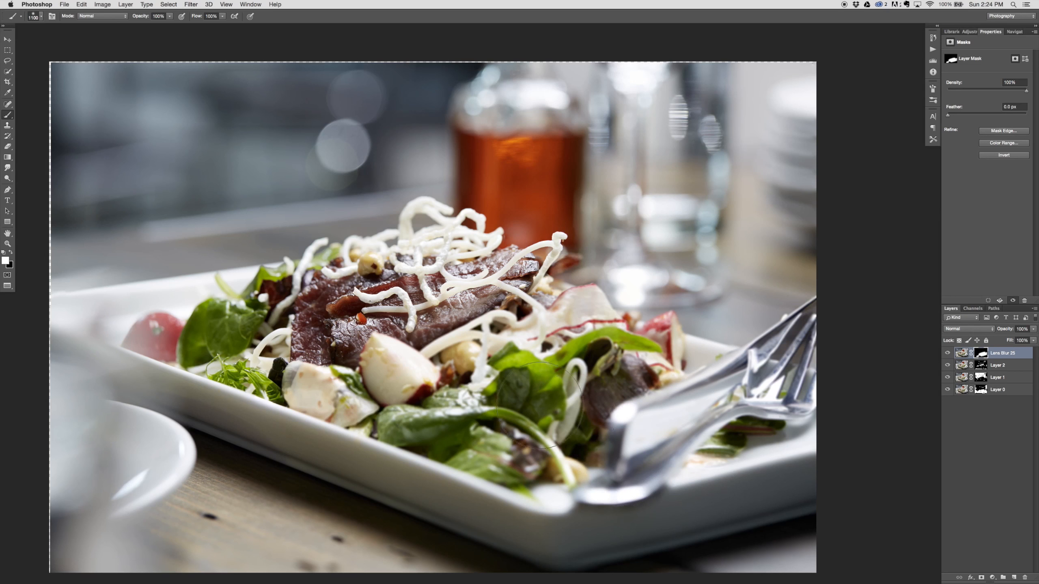
Step: Display the Lens Blur 25 layer's mask on its own to inspect the painted areas, and return to the image
key("v")
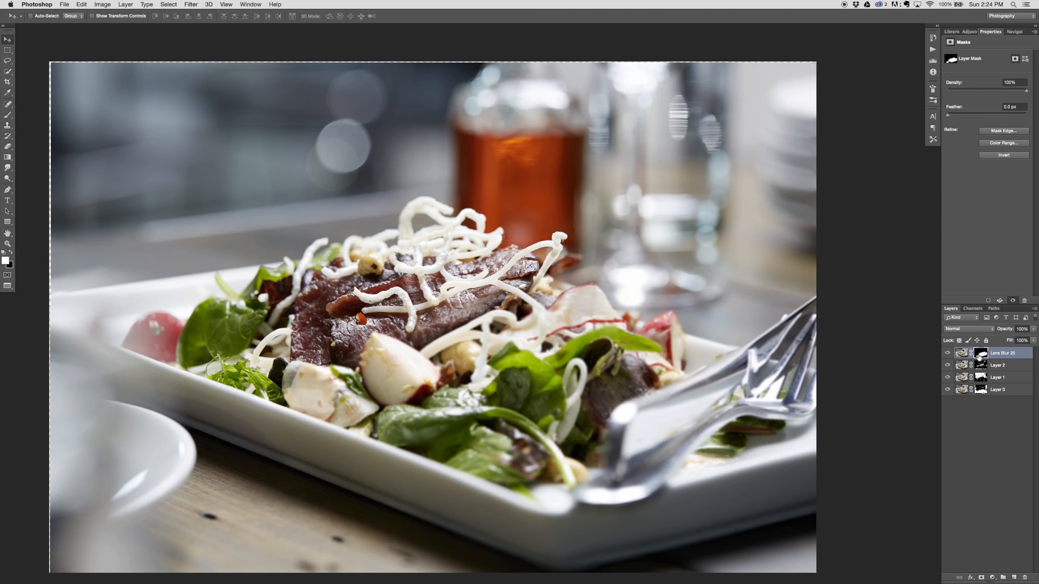
left_click(982, 354, "alt")
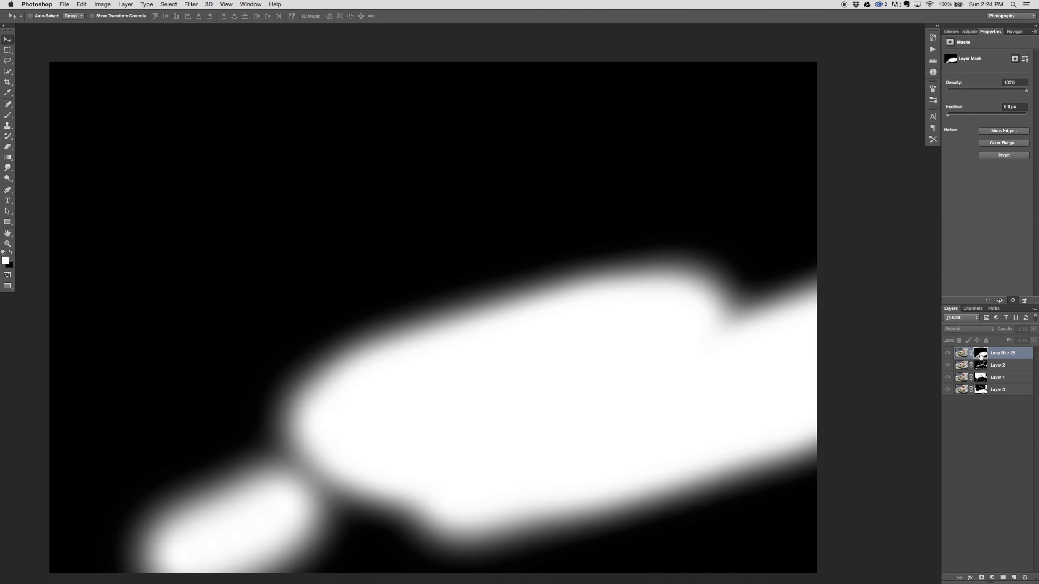
left_click(981, 355, "alt")
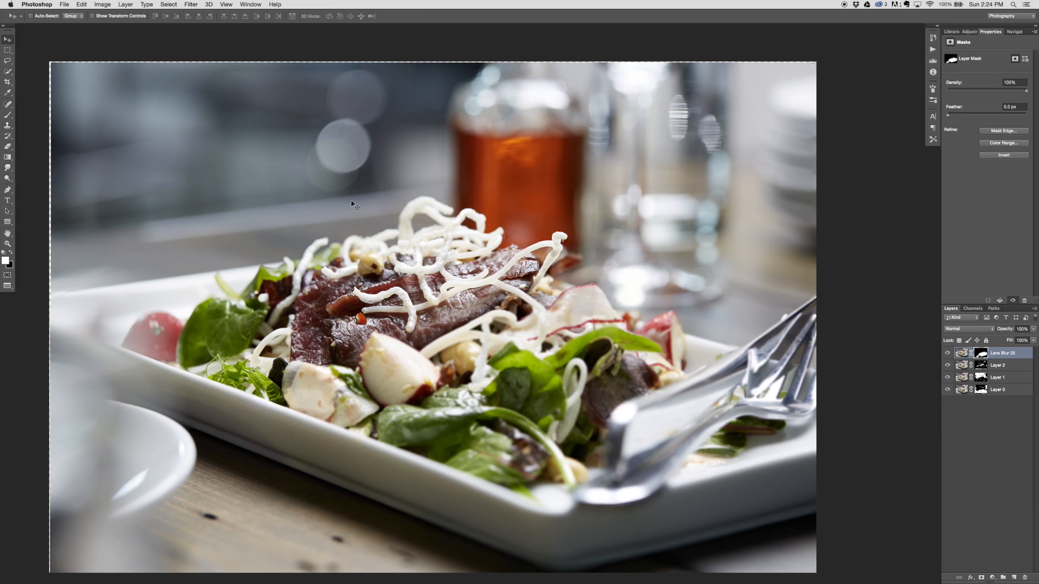
Step: Set up a smaller brush with black paint for the mask and toggle the Lens Blur 25 layer to compare the blur
key("b")
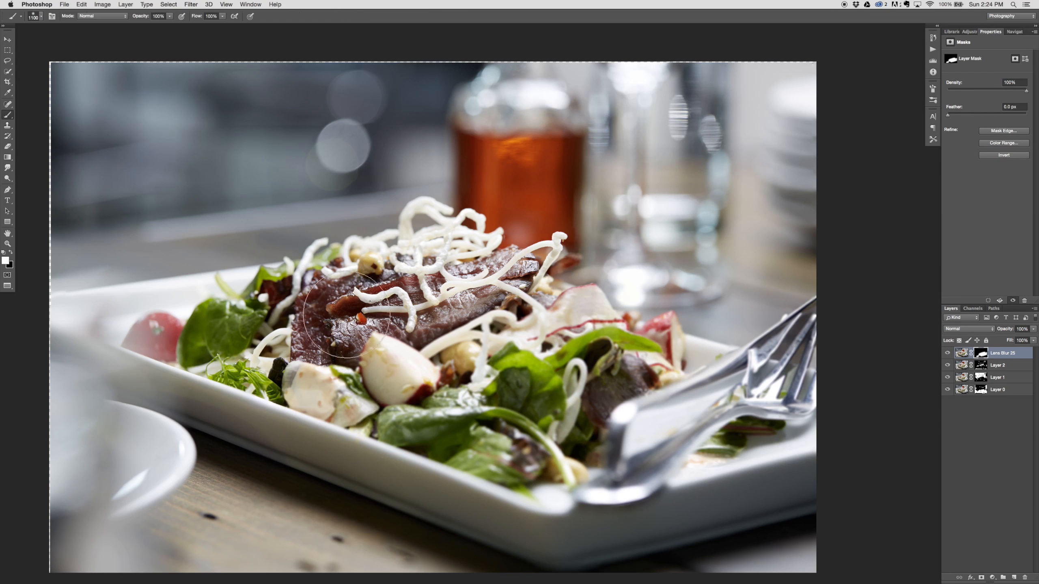
key("bracketleft")
key("bracketleft")
key("bracketleft")
key("bracketleft")
key("bracketleft")
key("bracketleft")
key("bracketleft")
key("bracketleft")
key("bracketleft")
key("x")
left_click(947, 353)
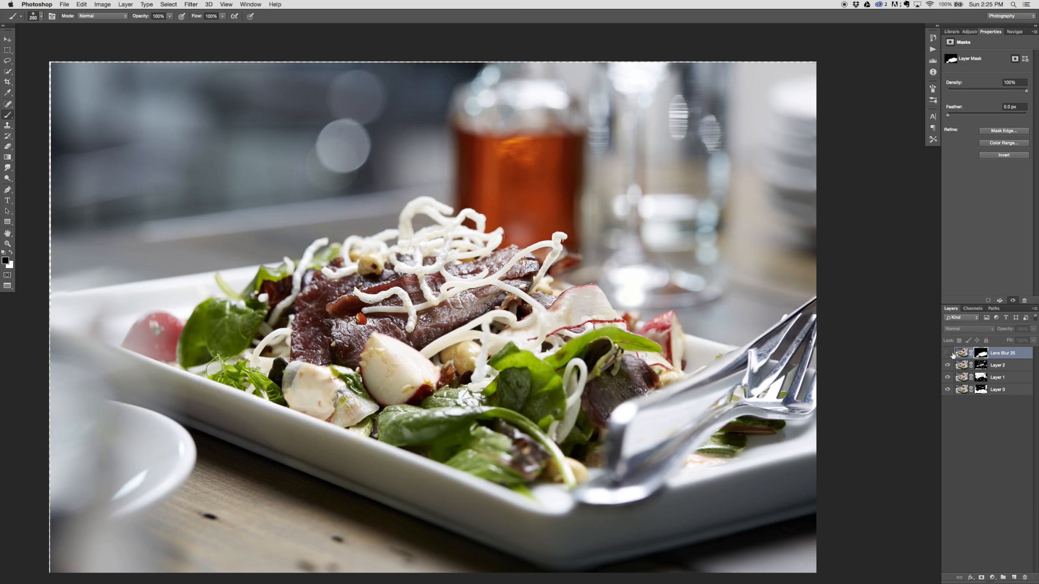
left_click(947, 353)
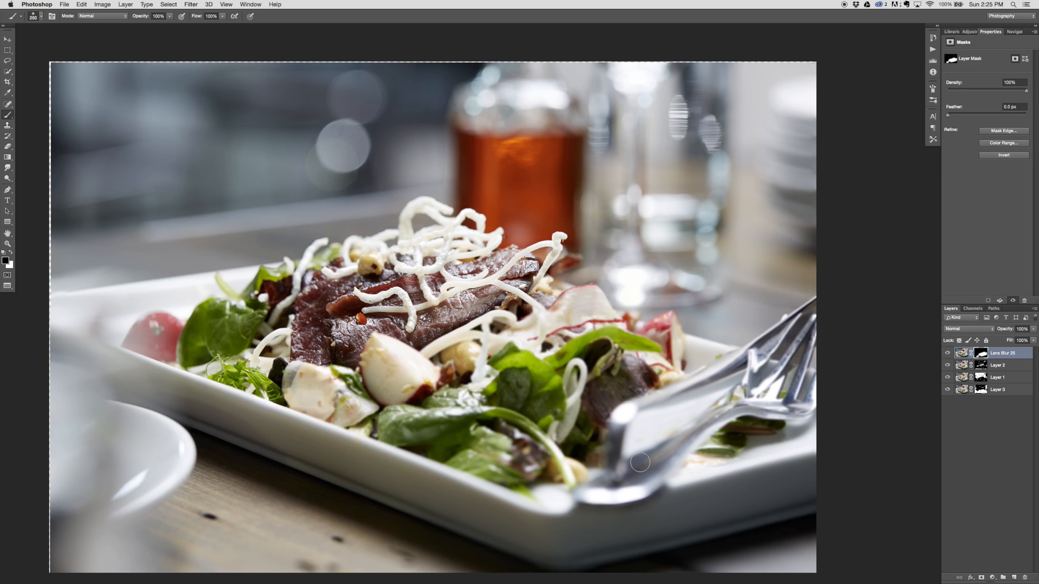
Step: Show the documents in floating windows, zoom the composite out to 12.5% and place its enlarged window beside the other salad image
key("f")
key("f")
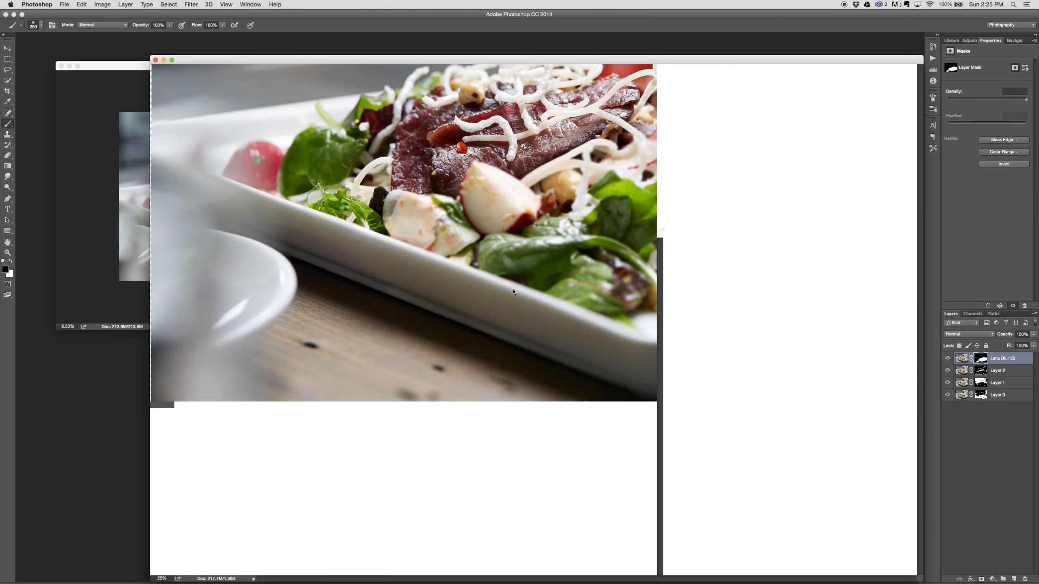
key("v")
key("super+minus")
key("super+minus")
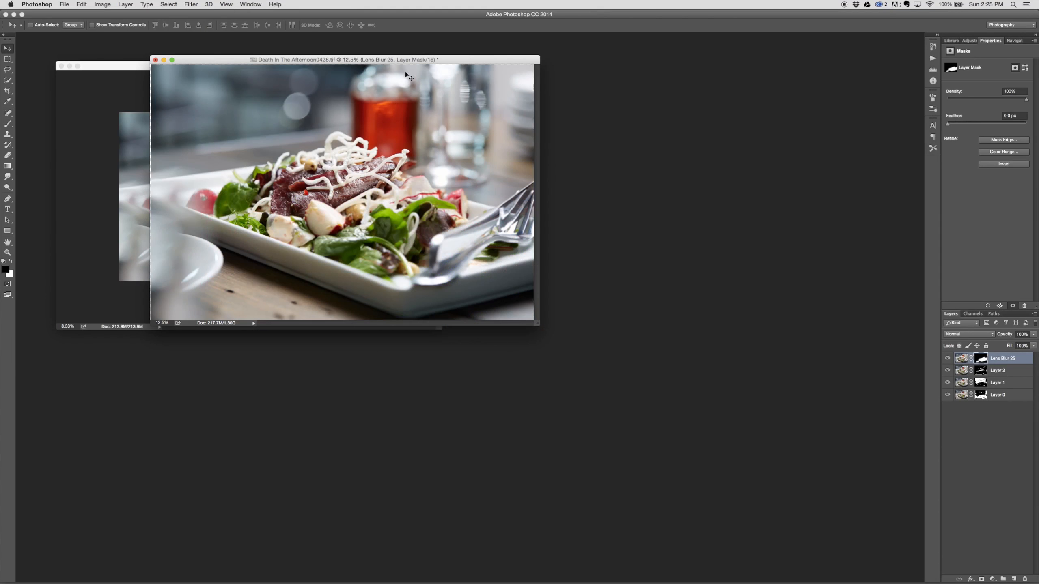
left_click_drag(369, 57, 553, 68)
left_click_drag(475, 74, 805, 88)
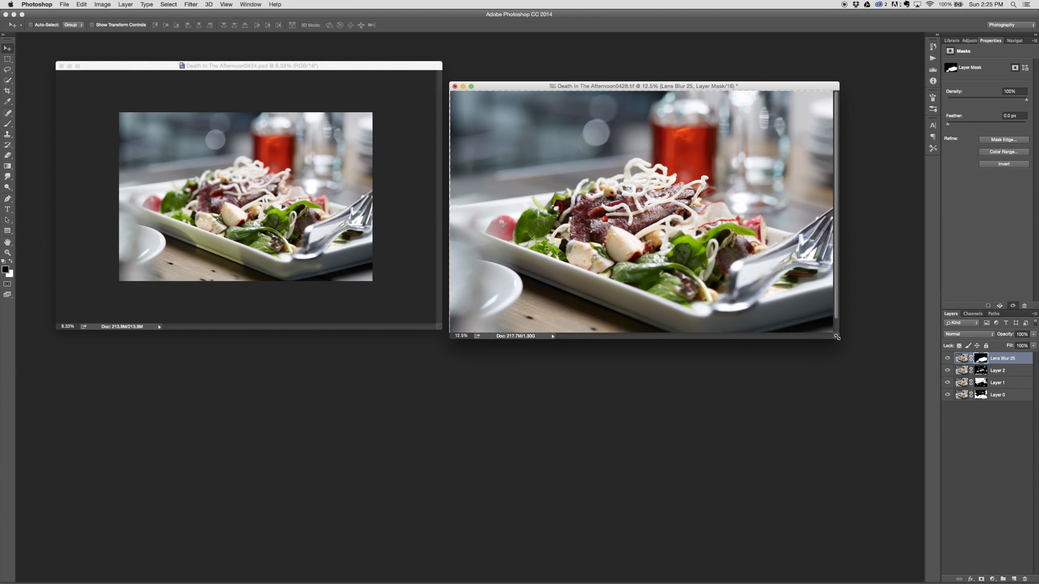
left_click_drag(860, 354, 928, 461)
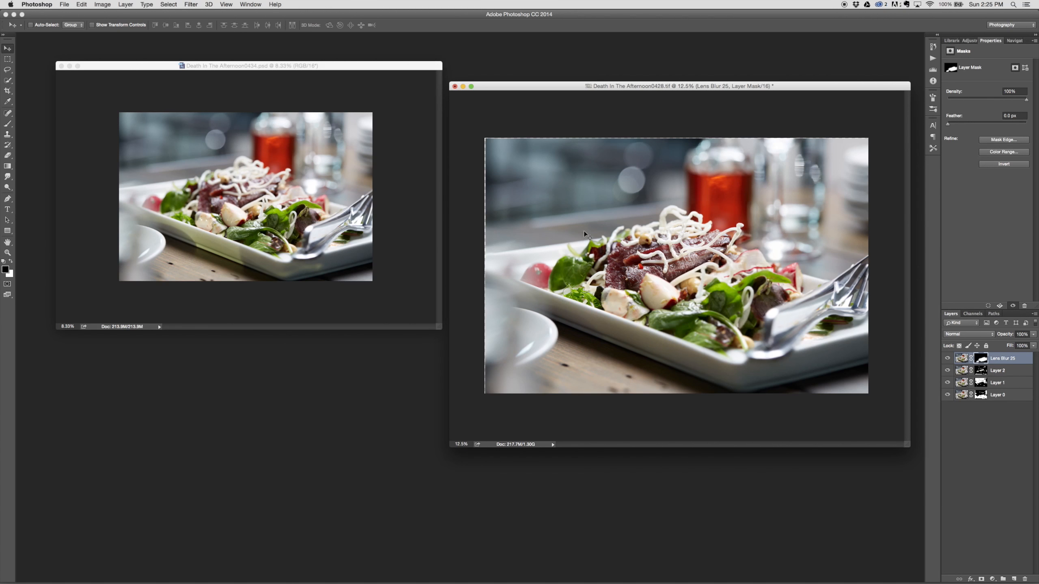
Step: Copy the image from Death In The Afternoon0434.psd into the composite as a top layer aligned over the existing picture
left_click(166, 130)
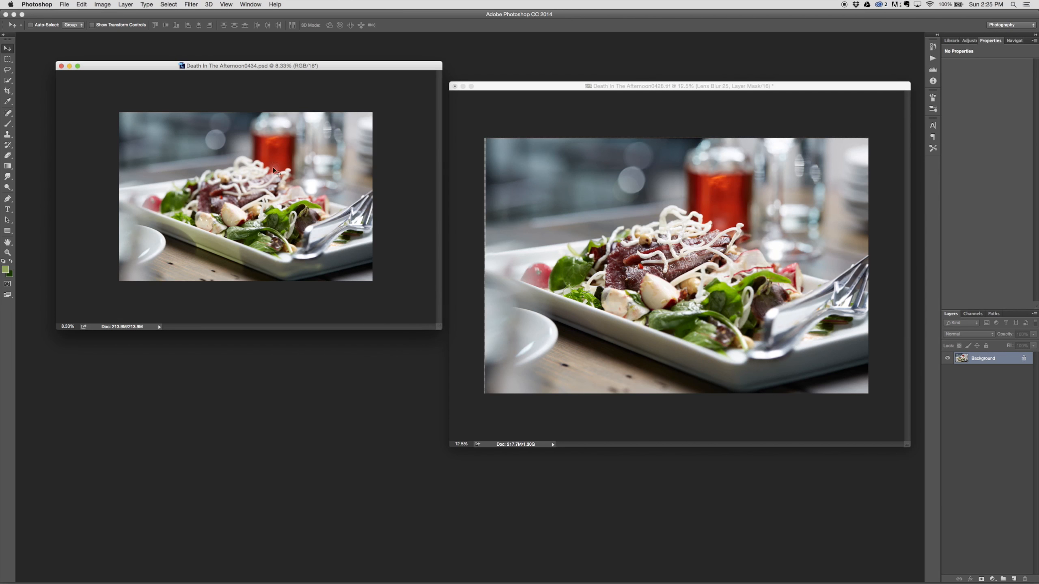
left_click_drag(210, 150, 825, 245)
left_click_drag(711, 244, 712, 245)
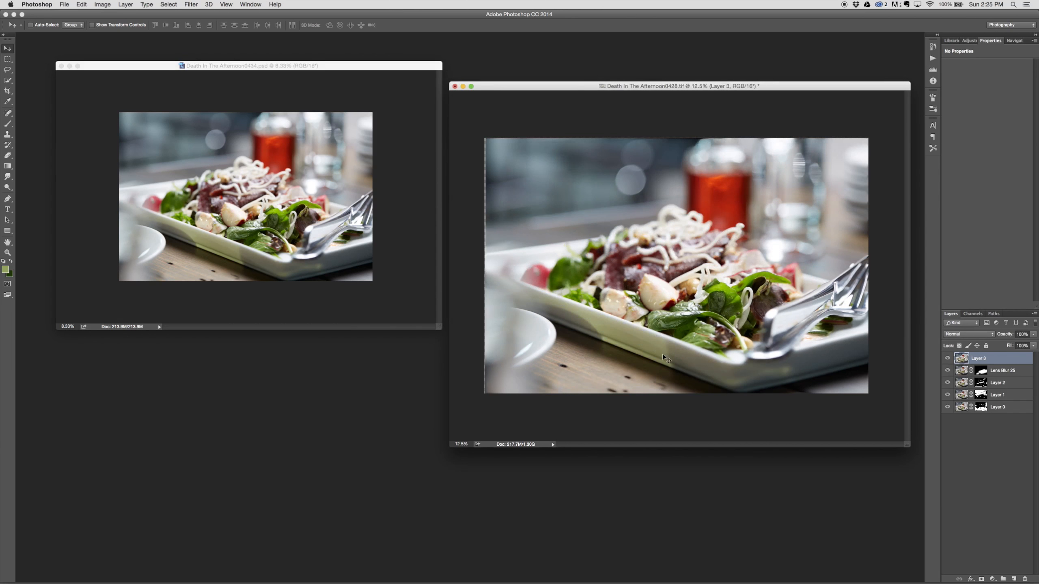
Step: Toggle the added top layer's visibility to compare it with the focus-stacked composite, and show the composite in full-screen view
left_click(946, 358)
left_click(947, 358)
left_click(948, 358)
left_click(947, 358)
key("f")
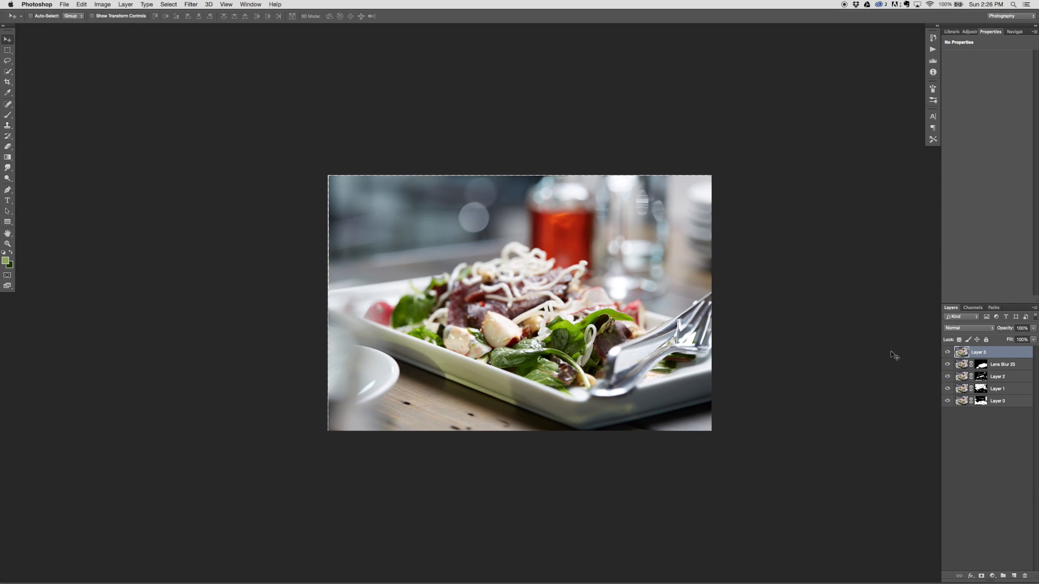
Step: Enlarge the full-screen composite and repeatedly toggle the top layer's visibility to compare the single shot with the focus stack
key("super+plus")
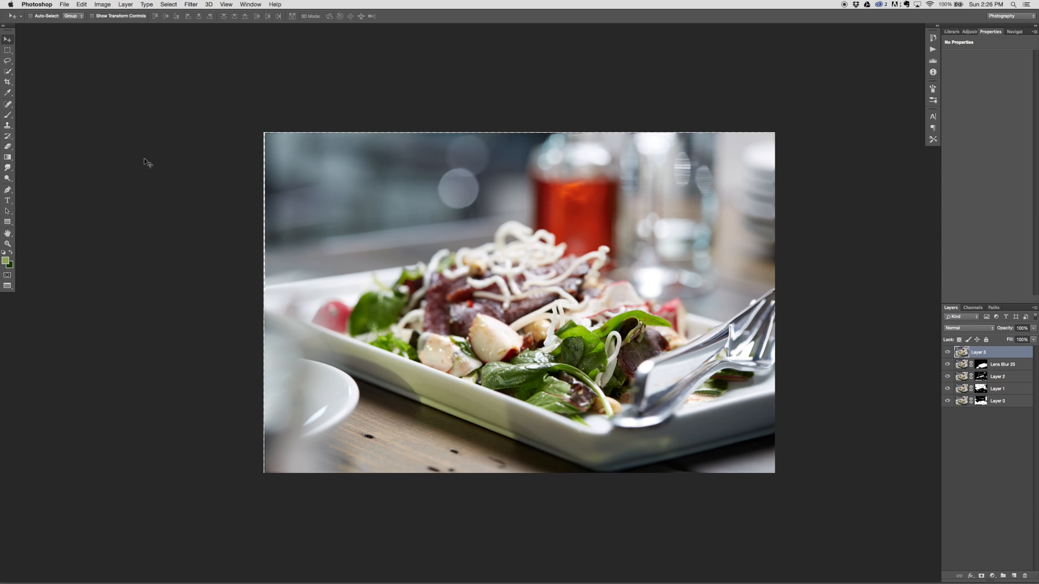
left_click(947, 352)
left_click(947, 353)
left_click(947, 353)
left_click(947, 352)
left_click(947, 352)
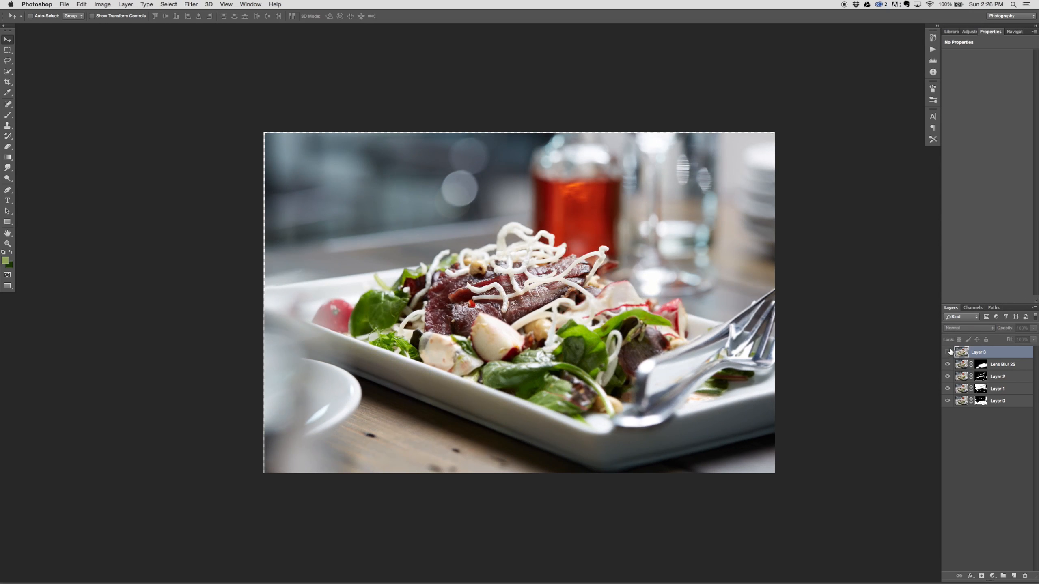
left_click(947, 352)
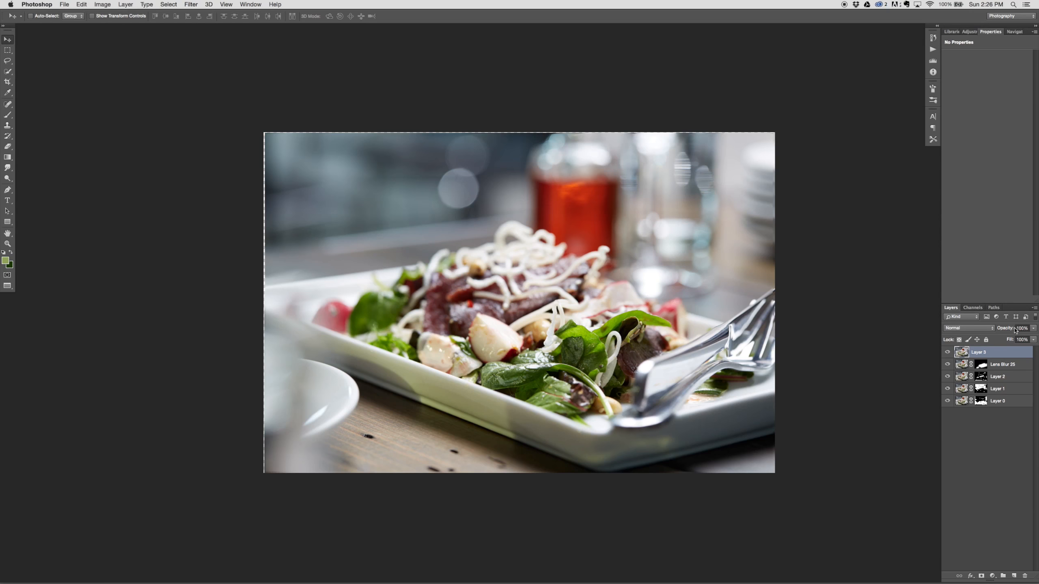
Step: Try different opacities on the top layer, set it to 50%, and toggle its visibility to compare the blend
left_click_drag(1015, 330, 997, 332)
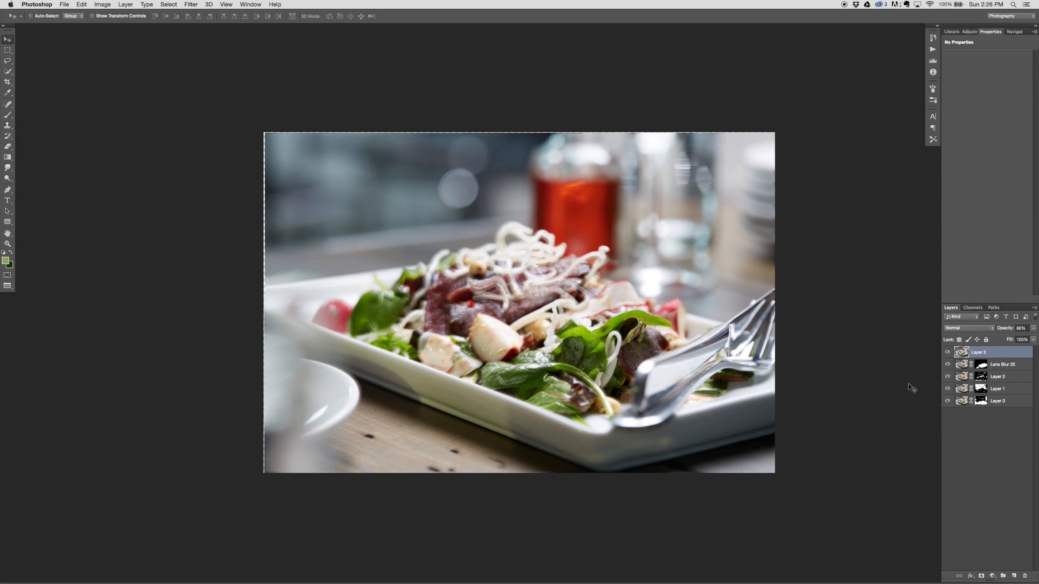
left_click_drag(909, 385, 912, 392)
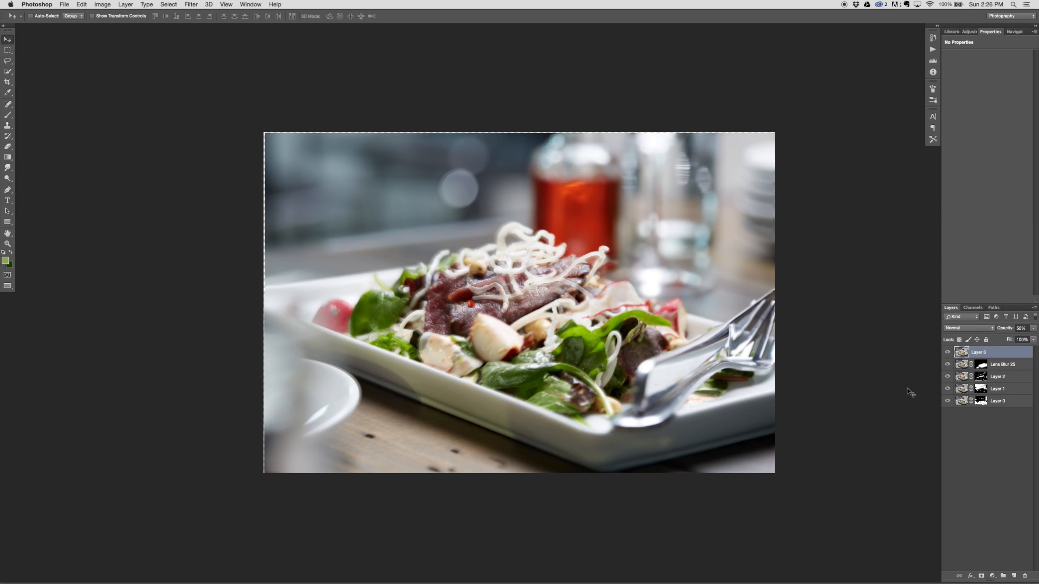
key("2")
key("0")
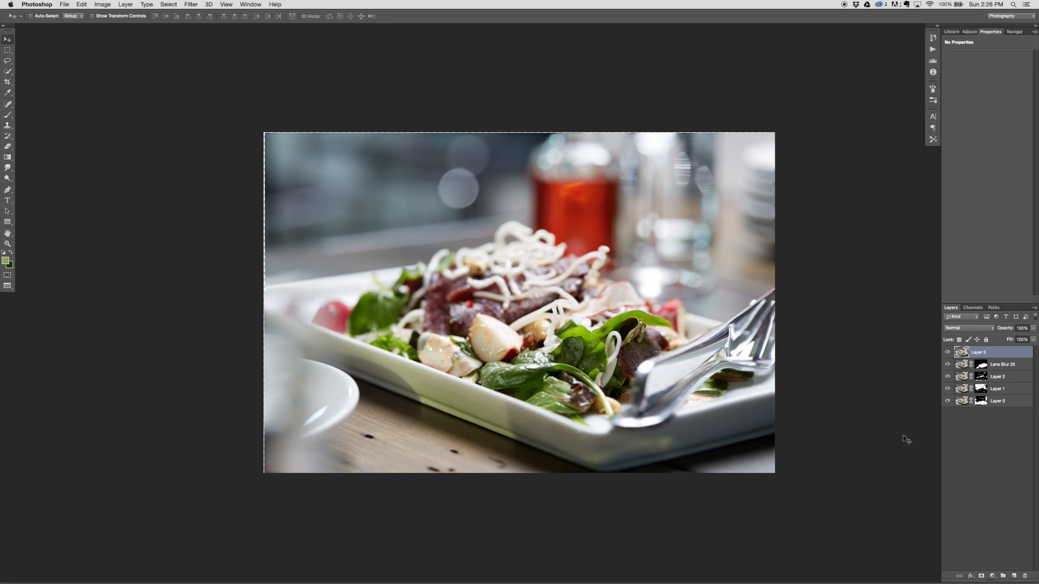
key("5")
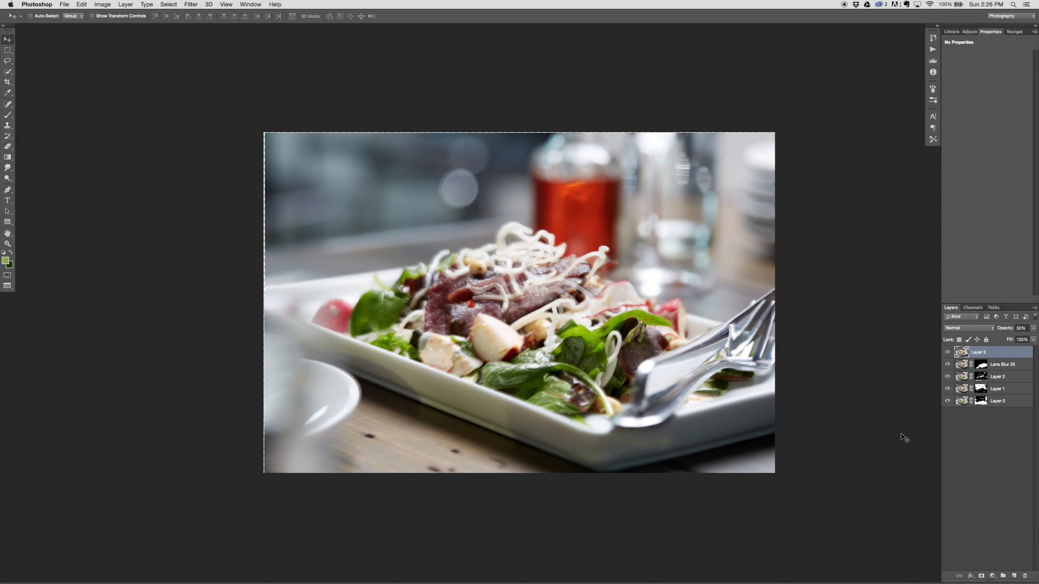
left_click(948, 352)
left_click(947, 352)
Step: Set the Brush tool's opacity to 50% and return to the Move tool
key("b")
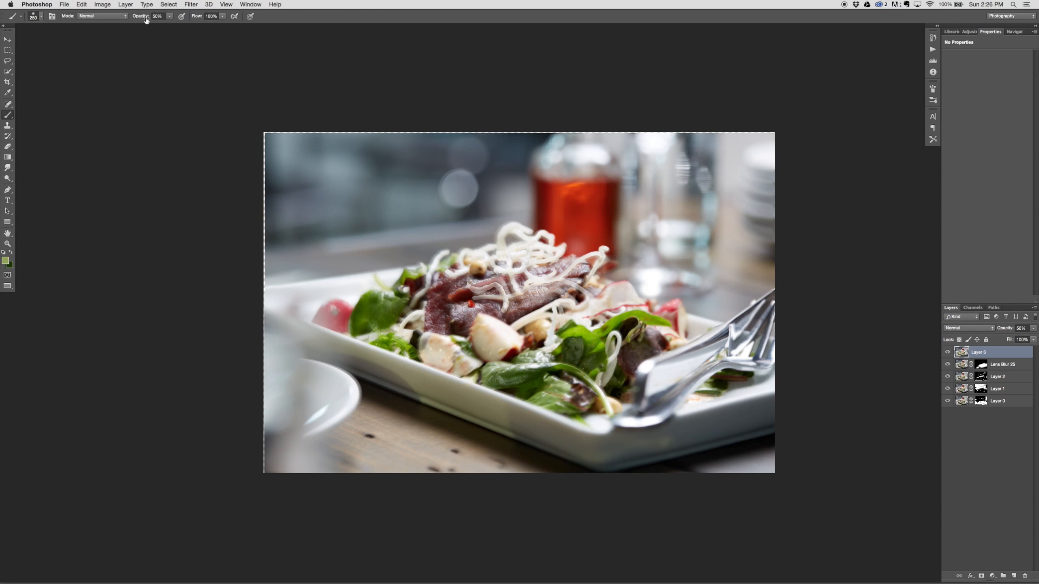
key("5")
key("0")
key("v")
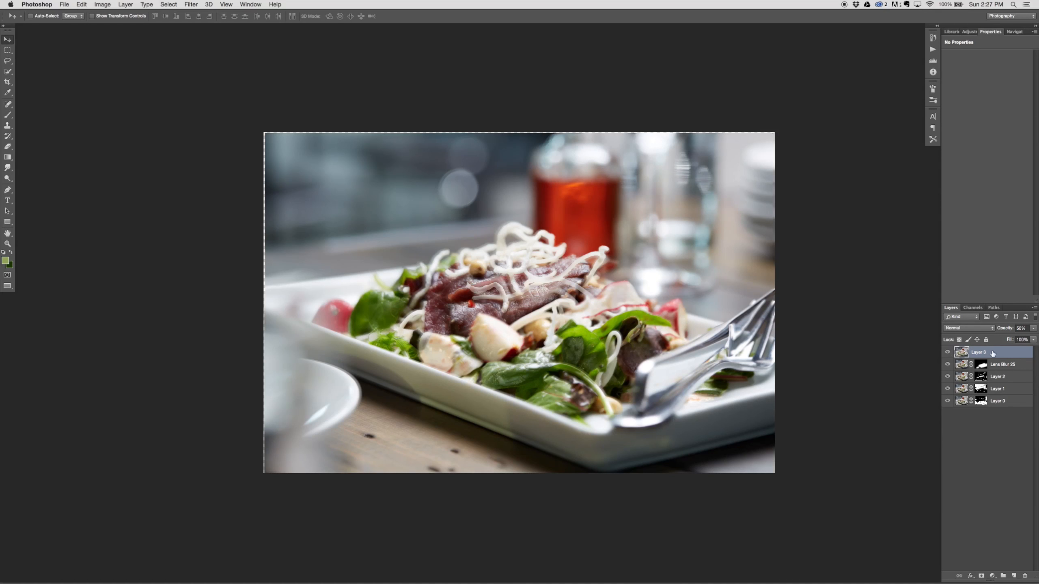
Step: Check the composite without the half-transparent top layer, and scale that layer down to about 98.7% with Free Transform to match the picture below
left_click(947, 352)
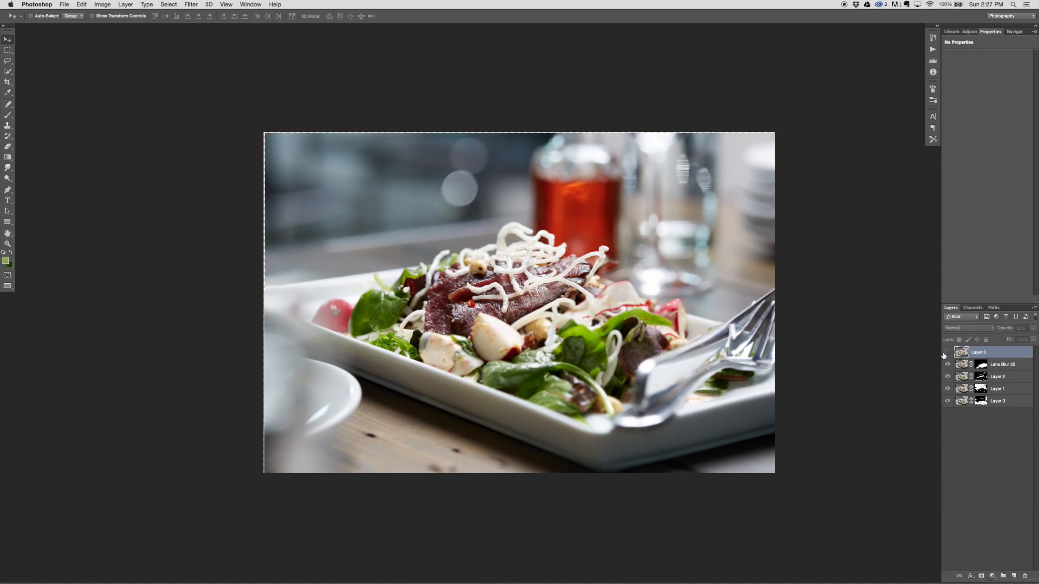
left_click(947, 352)
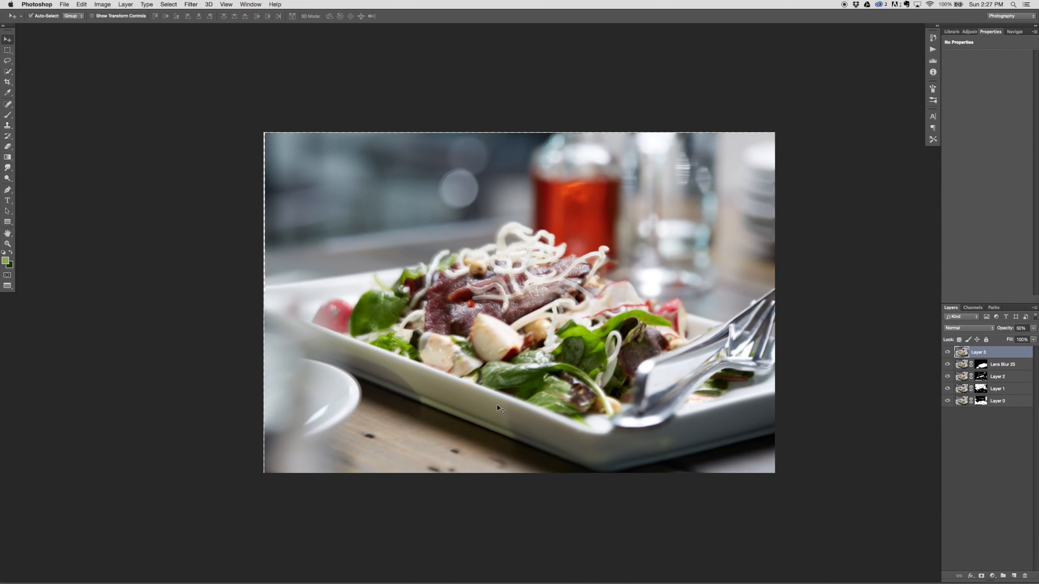
key("ctrl+t")
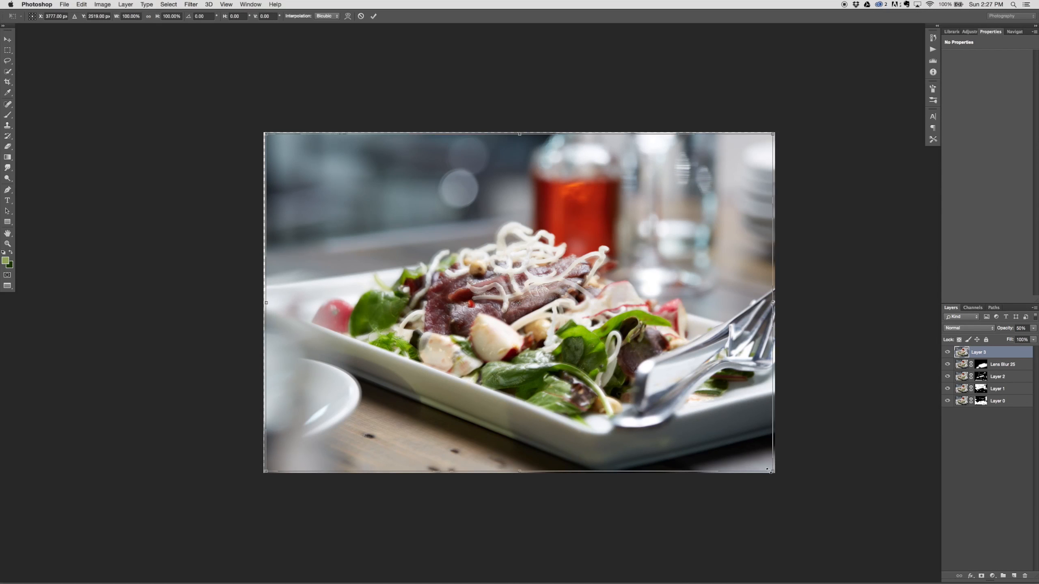
left_click_drag(772, 469, 769, 464)
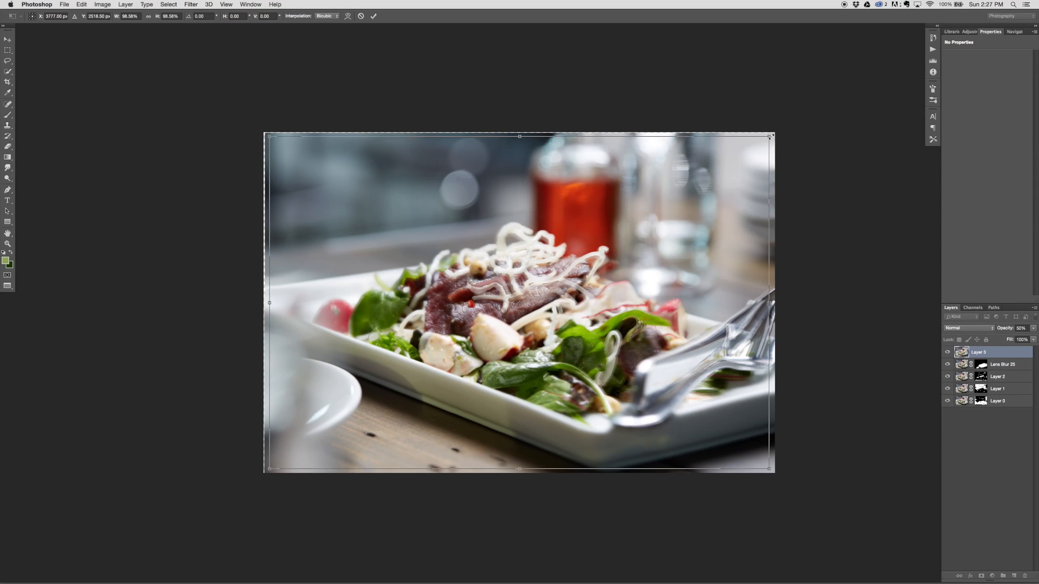
left_click_drag(770, 136, 773, 140)
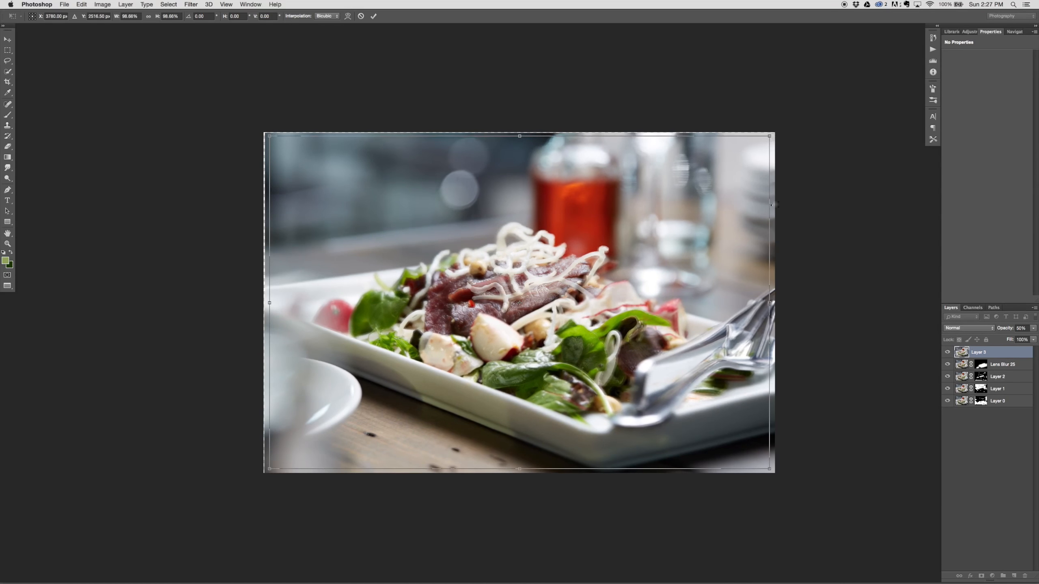
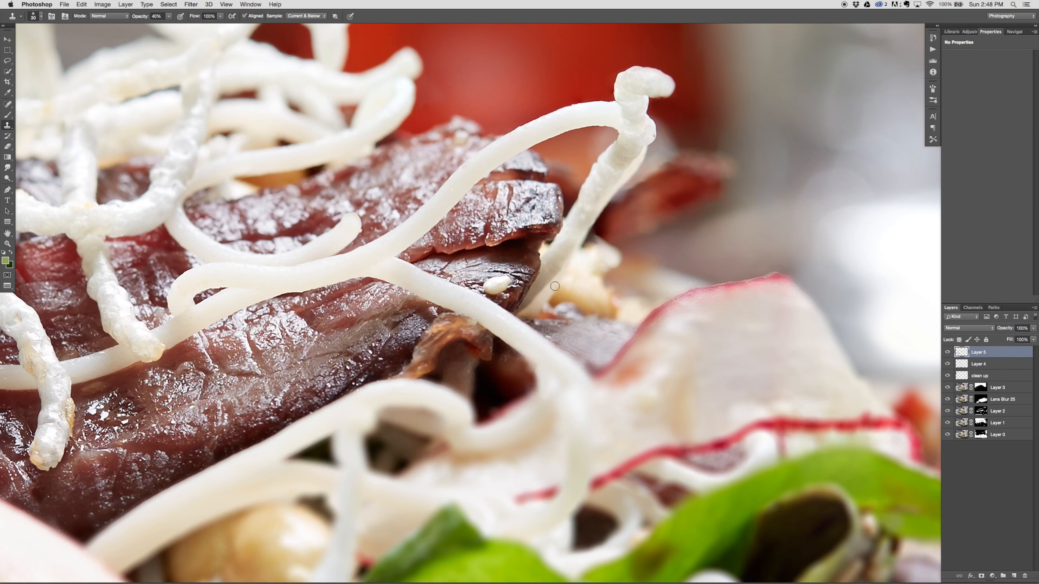
Step: Clone over the rough edges of the noodle beside the beef and the radish slice on Layer 5 at 40% opacity
left_click_drag(703, 337, 603, 381)
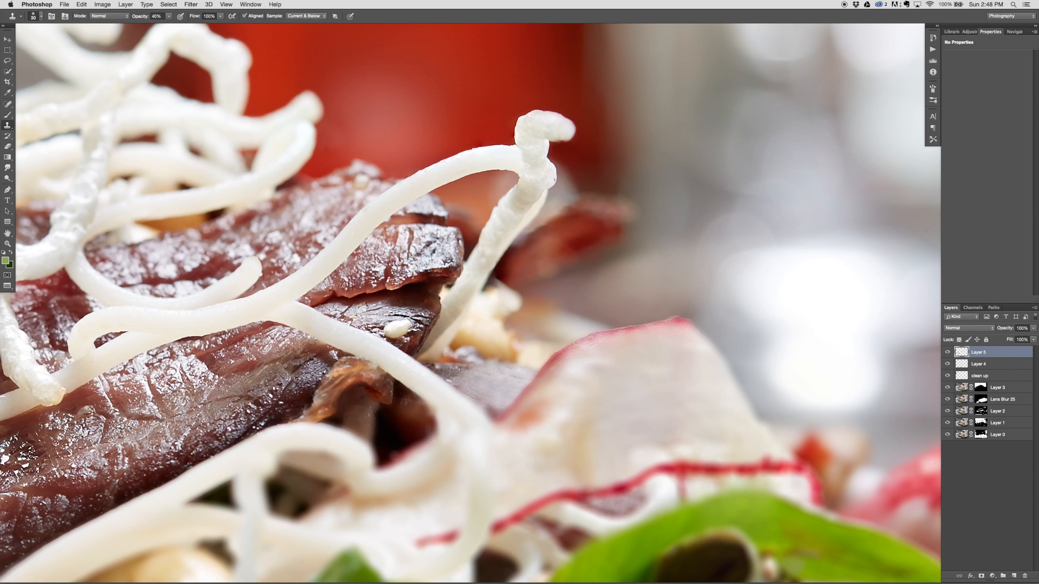
left_click(444, 404, "alt")
left_click_drag(430, 403, 441, 419)
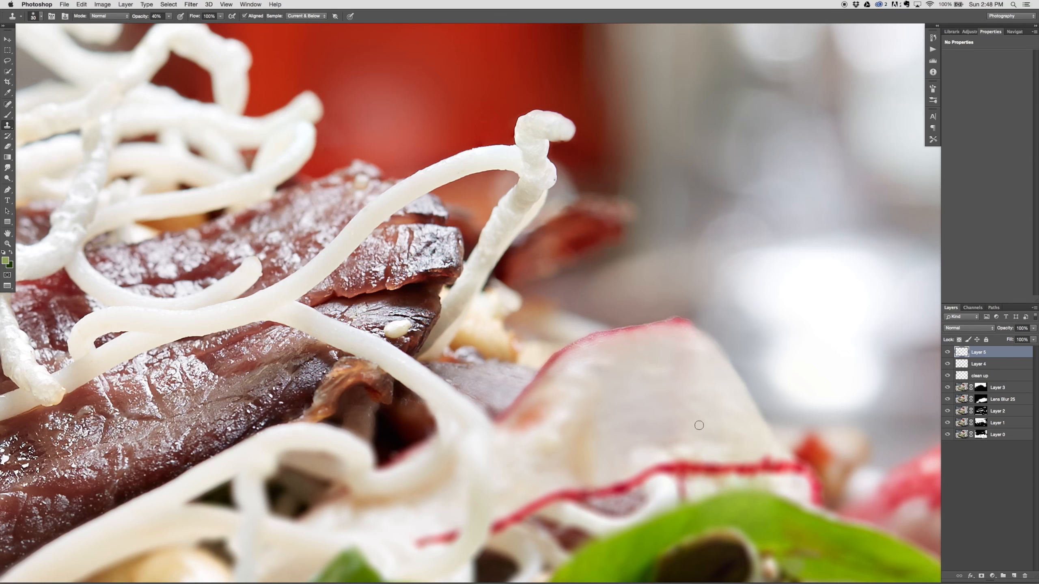
left_click_drag(695, 424, 565, 347)
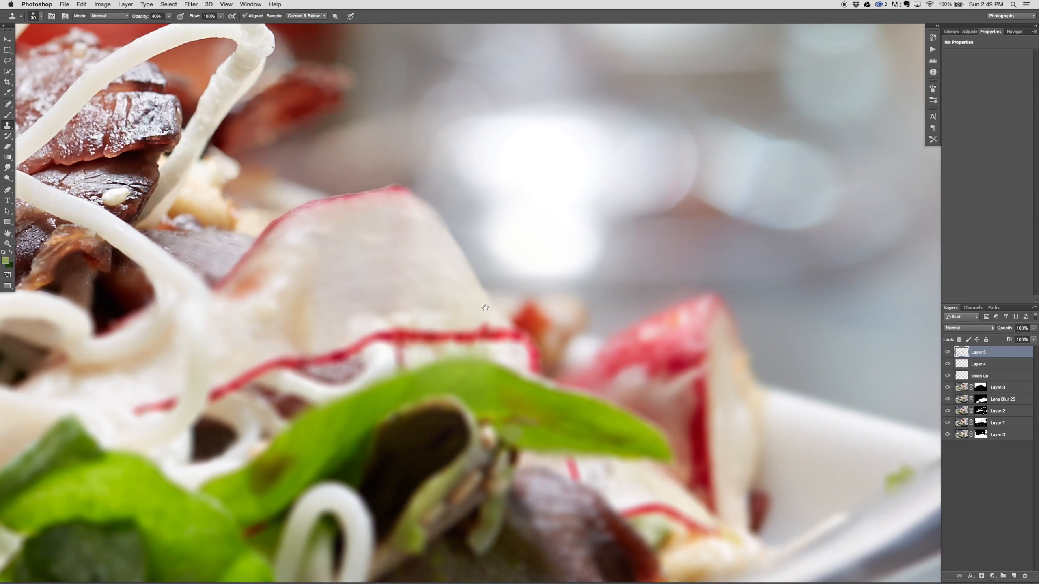
mouse_move(485, 308)
left_mouse_down()
mouse_move(479, 343)
mouse_move(493, 400)
mouse_move(626, 469)
mouse_move(617, 406)
left_mouse_up()
left_click(588, 391, "alt")
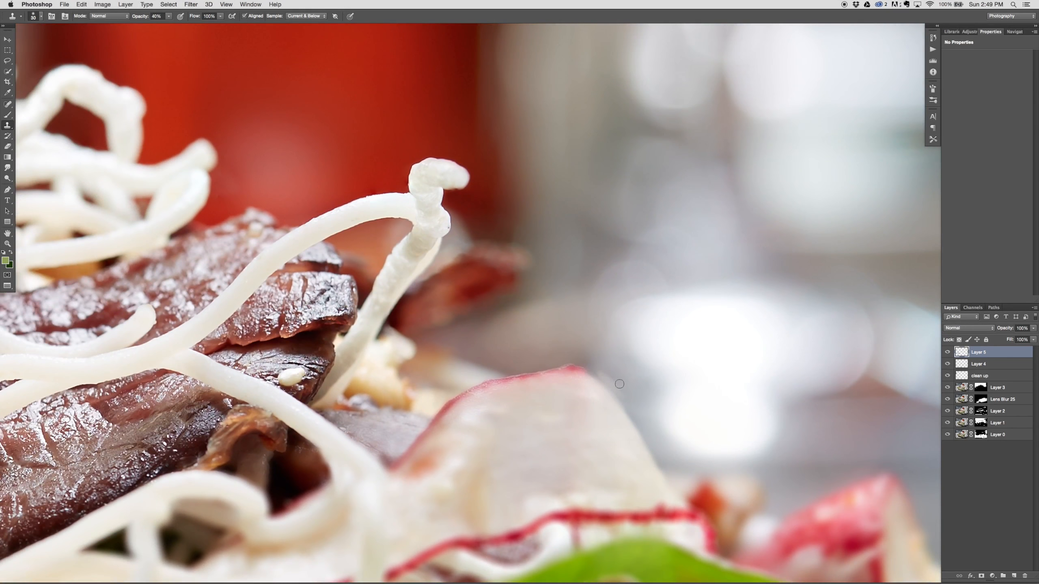
Step: Undo the last clone stroke at the radish slice's edge, and switch to the Eraser and back to the Clone Stamp
key("super+z")
key("e")
key("bracketleft")
key("bracketleft")
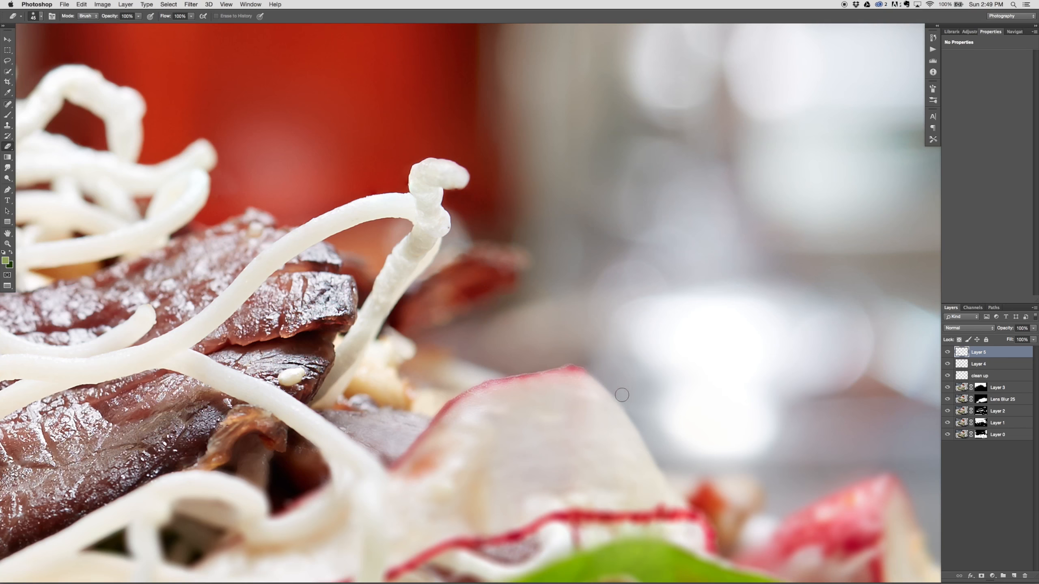
key("s")
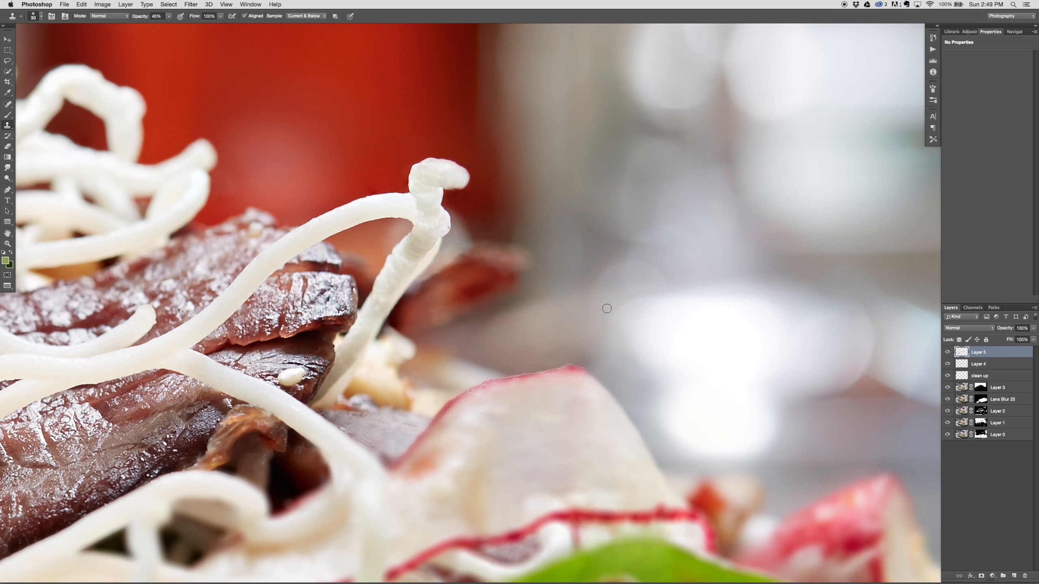
key("super+minus")
key("super+0")
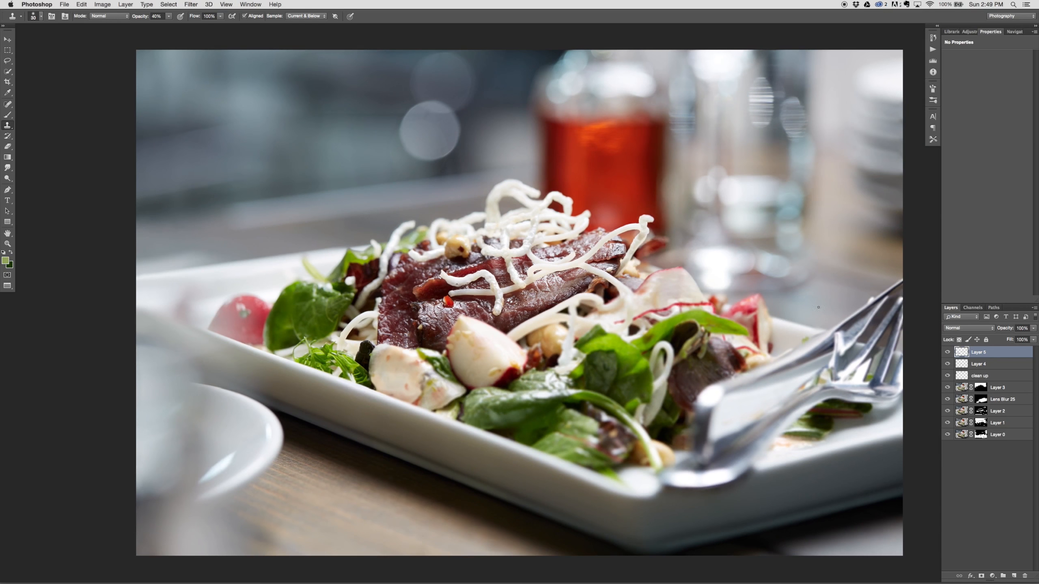
Step: Add a new empty layer above Layer 5 for retouching the cutlery
left_click_drag(869, 341, 698, 331)
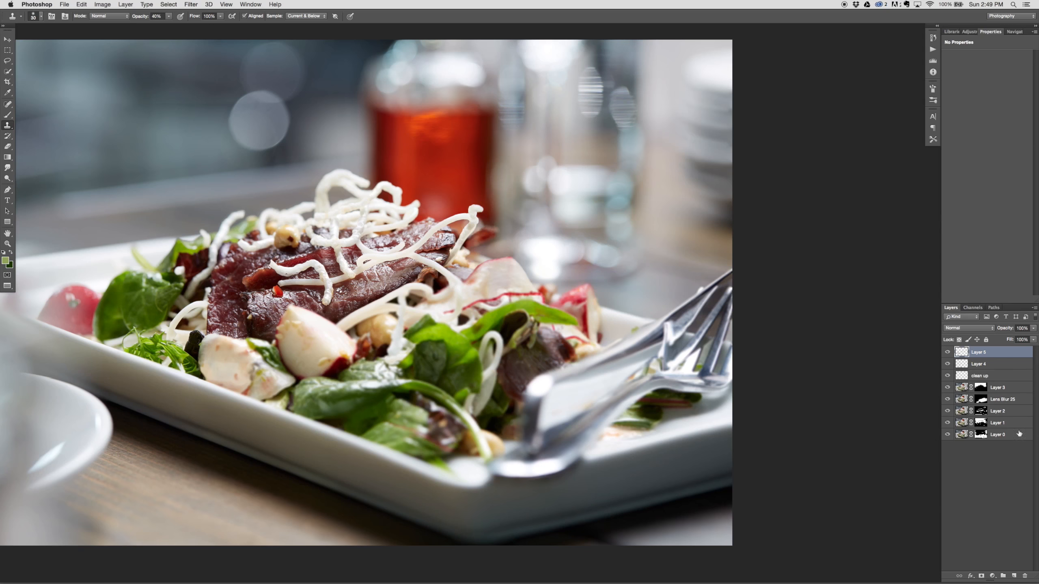
left_click(1014, 576)
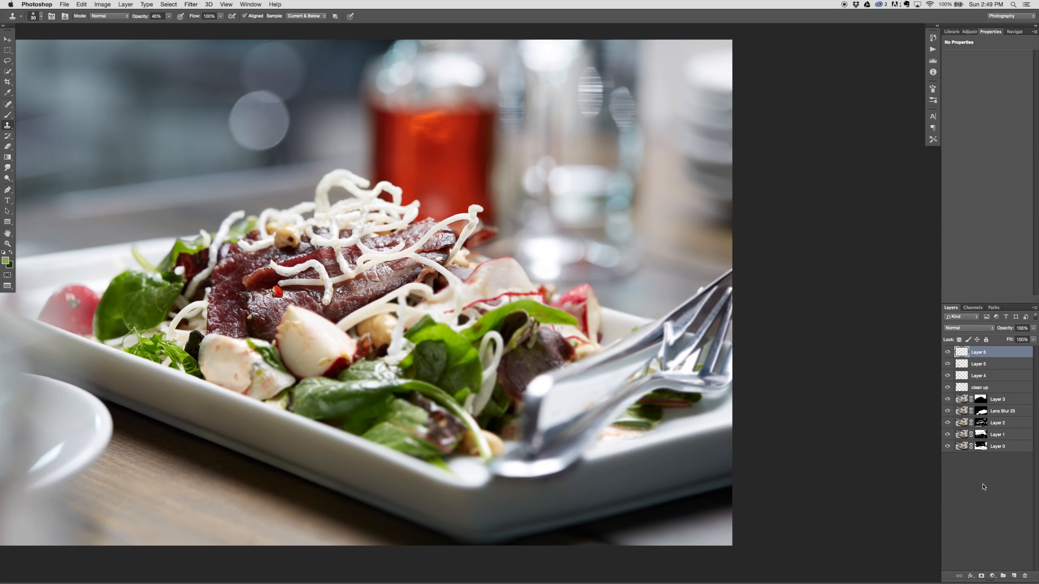
key("super+plus")
key("super+plus")
mouse_move(820, 370)
left_mouse_down()
mouse_move(51, 325)
mouse_move(79, 404)
left_mouse_up()
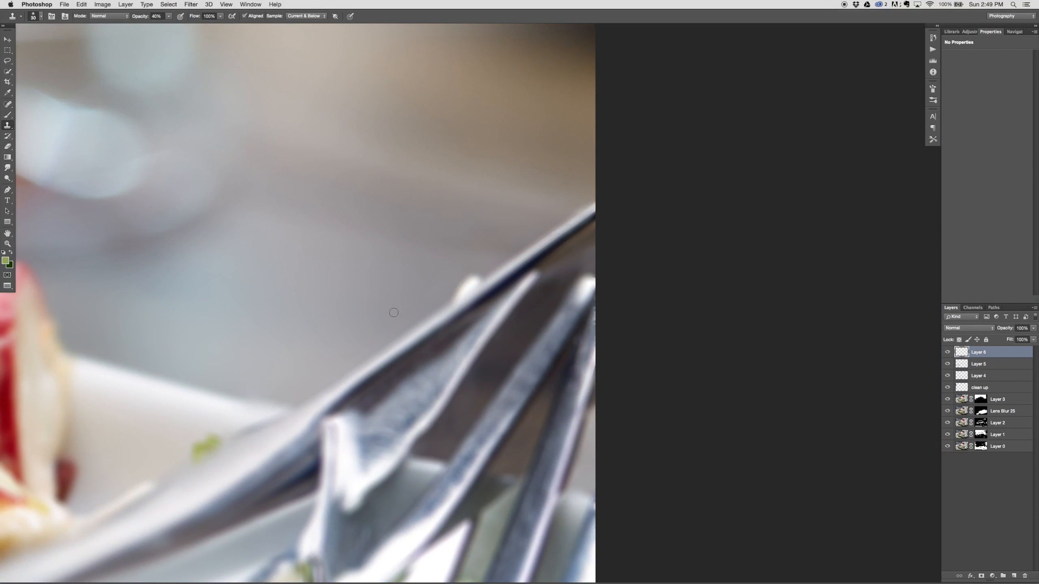
Step: Clone out the white spot on the knife's upper edge with a larger Clone Stamp brush at 50% opacity
key("bracketright")
key("5")
left_click_drag(474, 274, 440, 291)
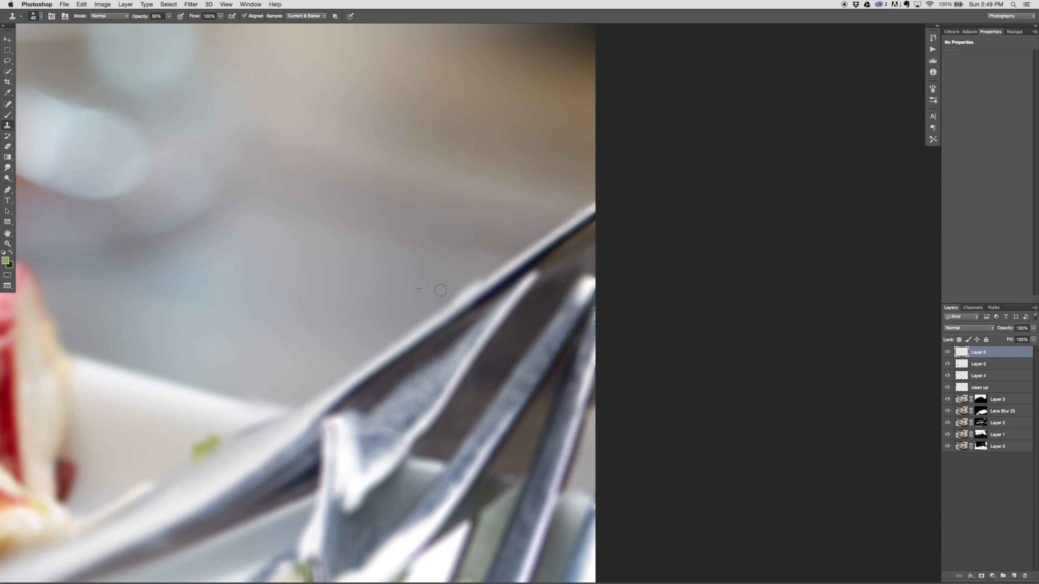
mouse_move(489, 266)
left_mouse_down()
mouse_move(446, 285)
mouse_move(458, 294)
mouse_move(423, 313)
left_mouse_up()
left_click(485, 277, "alt")
left_click(419, 326, "alt")
left_click_drag(498, 277, 393, 339)
Step: Tone down the bright highlights on the tips and edges of the fork's tines with a larger Clone Stamp brush at 20% opacity
key("bracketright")
left_click(561, 327, "alt")
left_click_drag(584, 296, 588, 288)
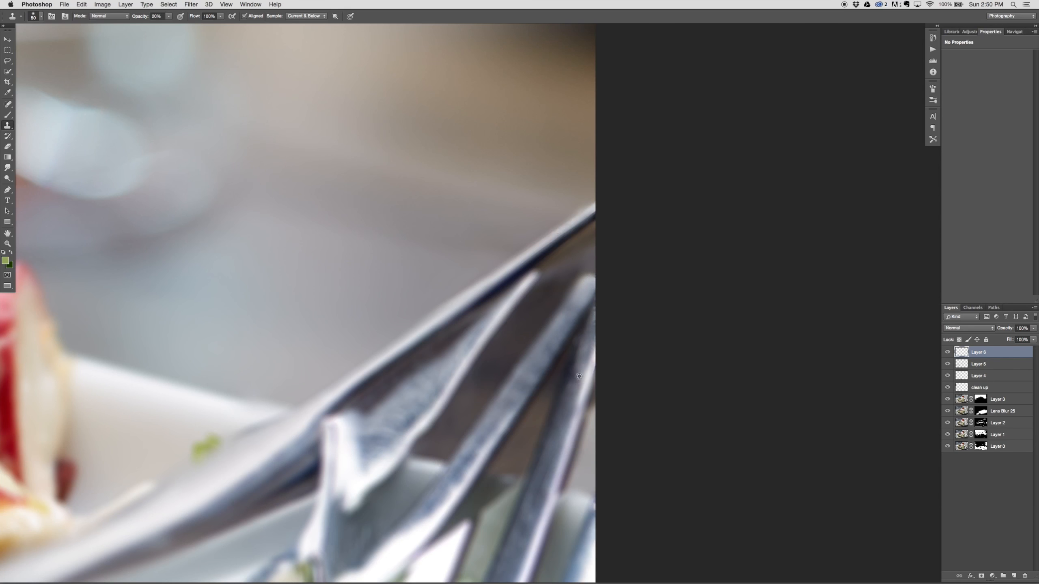
left_click_drag(599, 343, 578, 395)
left_click(582, 348, "alt")
mouse_move(592, 322)
left_mouse_down()
mouse_move(561, 397)
mouse_move(594, 308)
mouse_move(583, 357)
left_mouse_up()
left_click(577, 314, "alt")
left_click_drag(584, 289, 521, 394)
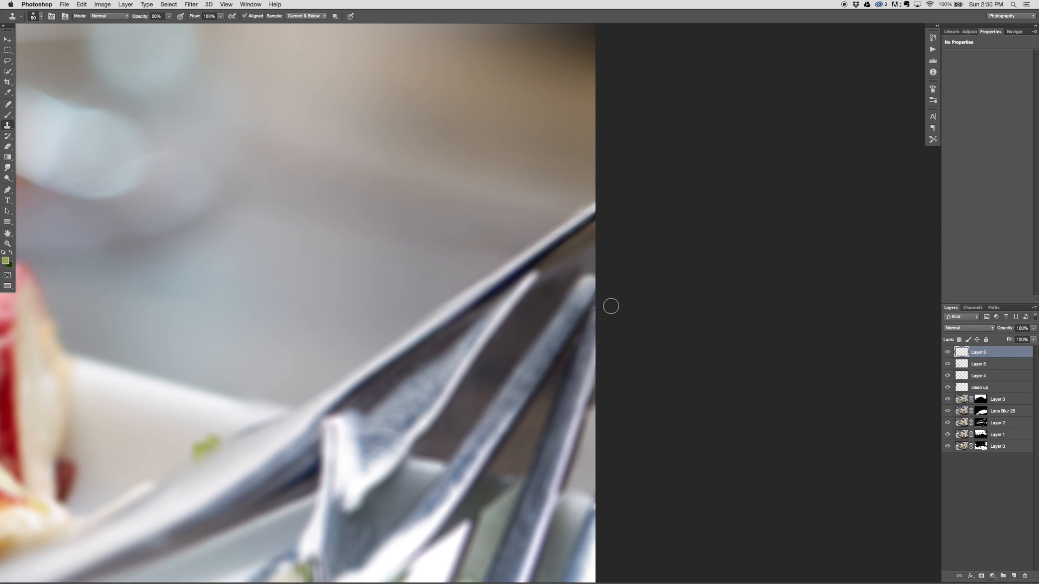
left_click(547, 330, "alt")
left_click_drag(566, 299, 522, 326)
left_click(568, 355, "alt")
left_click_drag(579, 342, 576, 345)
Step: Smooth the mottled reflection between the knife and the fork's first tine with the Clone Stamp at 20% opacity
left_click_drag(431, 387, 402, 427)
left_click_drag(439, 388, 373, 451)
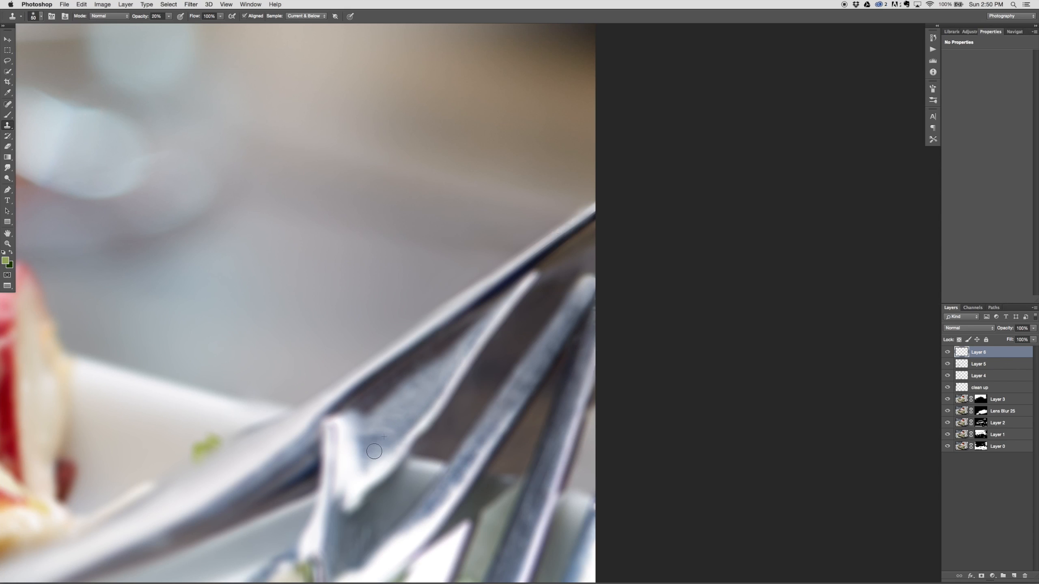
left_click_drag(425, 378, 366, 446)
Step: Soften the highlights along the lower part of the fork's tines with the Clone Stamp at 20% opacity
scroll(470, 492, "down", 5)
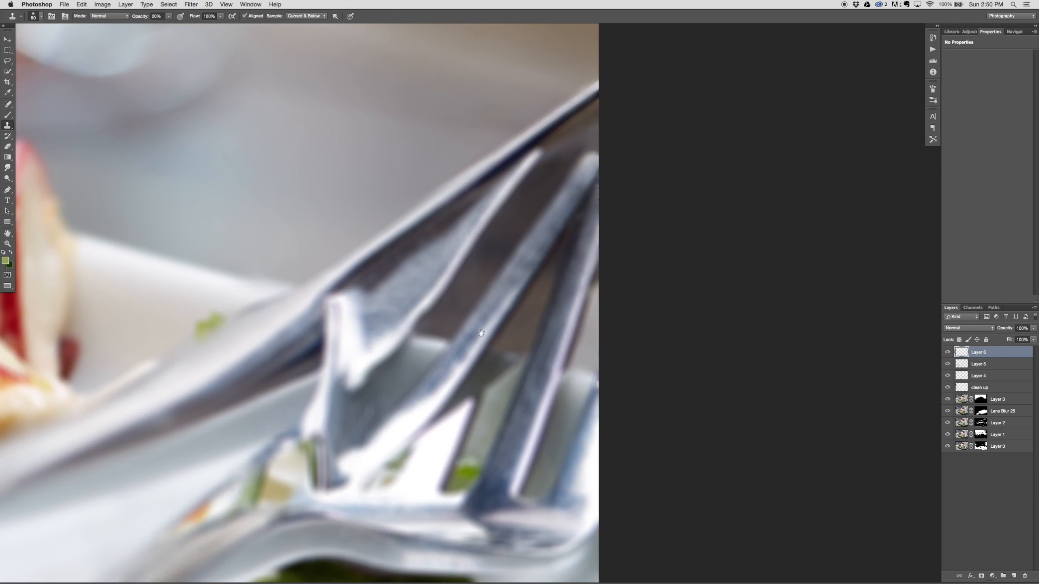
left_click_drag(460, 345, 443, 373)
left_click(555, 343, "alt")
left_click_drag(548, 355, 528, 403)
left_click(553, 340, "alt")
mouse_move(549, 355)
left_mouse_down()
mouse_move(535, 393)
mouse_move(506, 393)
mouse_move(493, 338)
left_mouse_up()
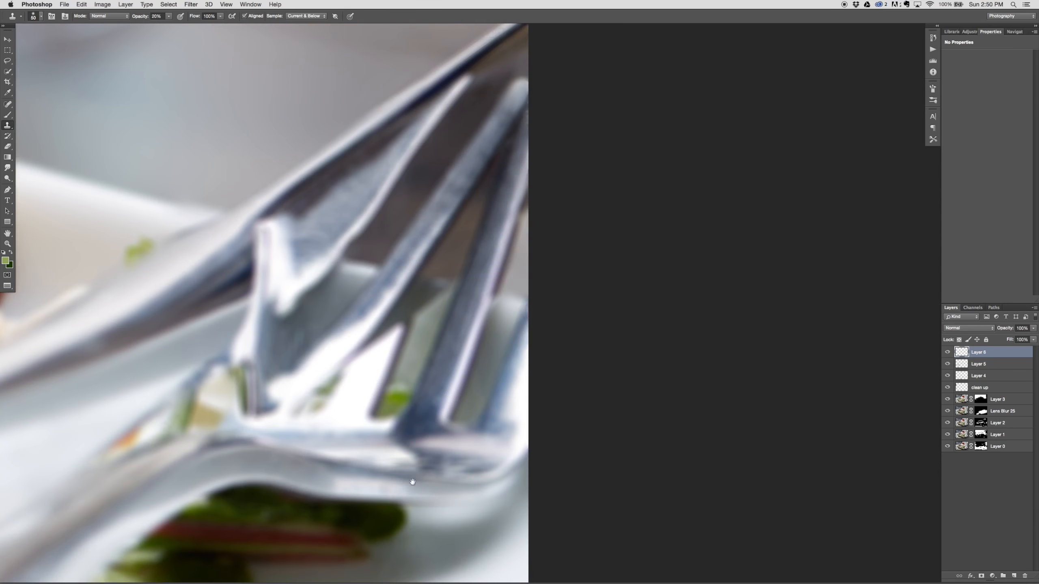
Step: Examine the retouched fork and knife up close, and review the whole composite
left_click_drag(412, 482, 447, 414)
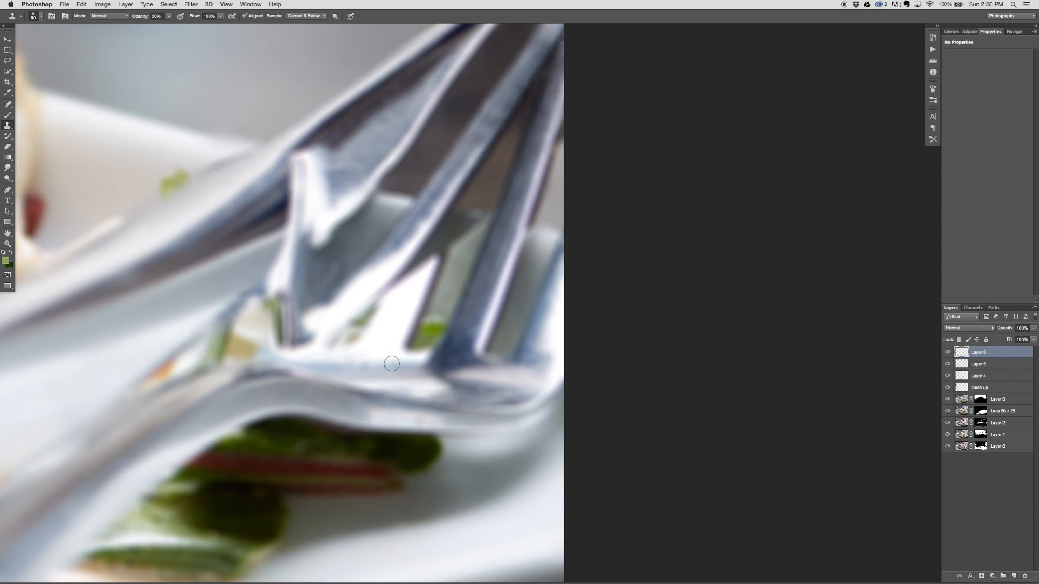
left_click_drag(392, 362, 462, 221)
left_click_drag(462, 413, 675, 327)
left_click_drag(628, 177, 582, 513)
left_click_drag(476, 390, 492, 438)
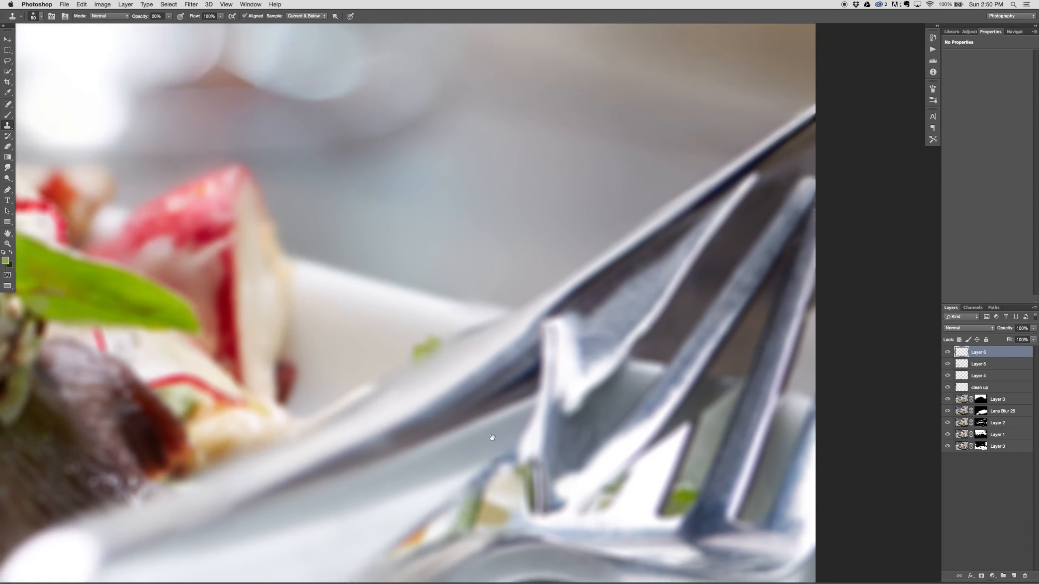
key("super+minus")
key("super+minus")
key("super+minus")
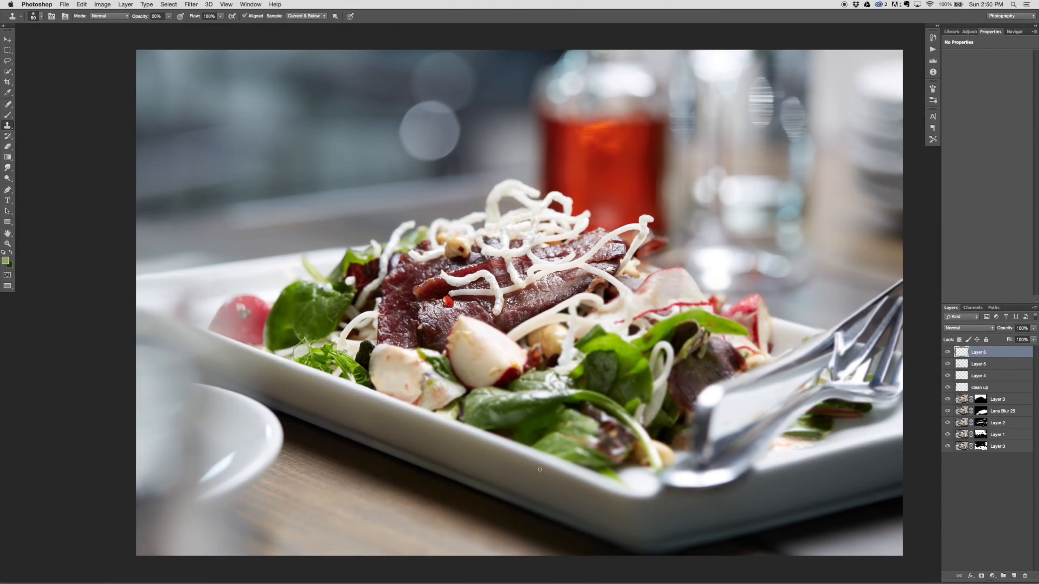
left_click_drag(637, 389, 548, 384)
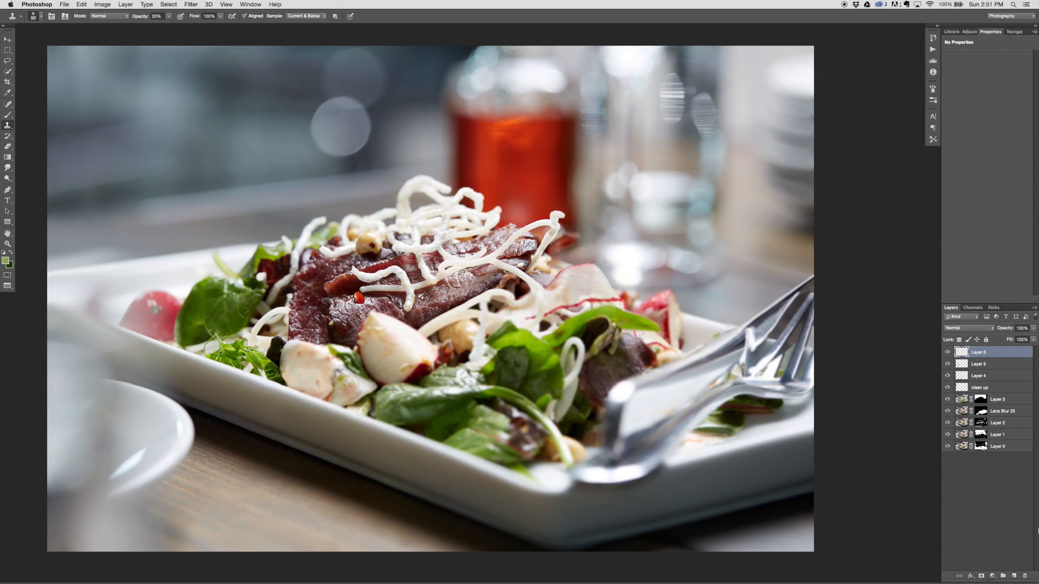
Step: Add a Curves adjustment layer on top and raise a highlight point at input 227 to output 239
left_click(993, 576)
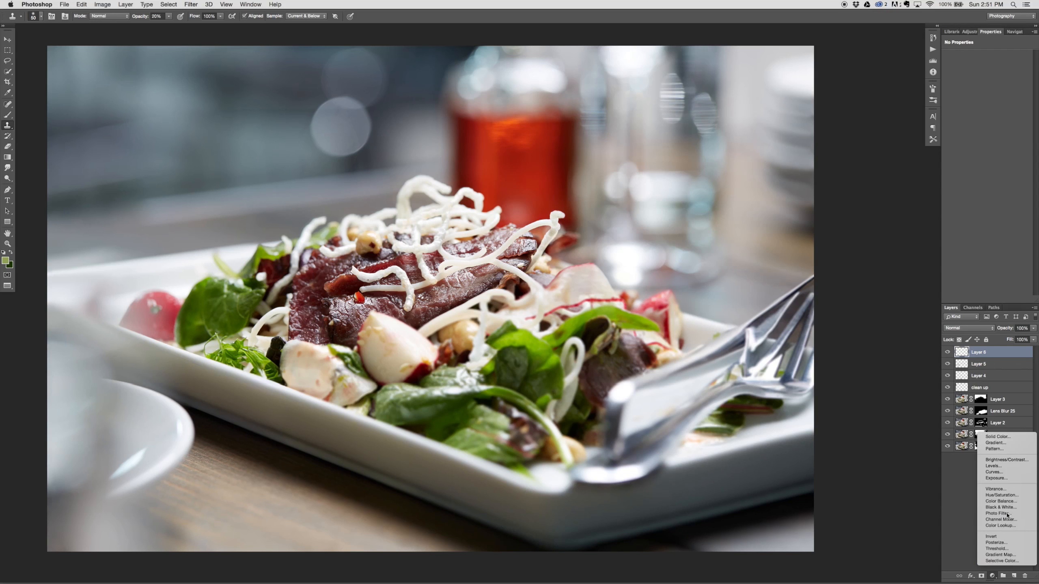
left_click(1008, 476)
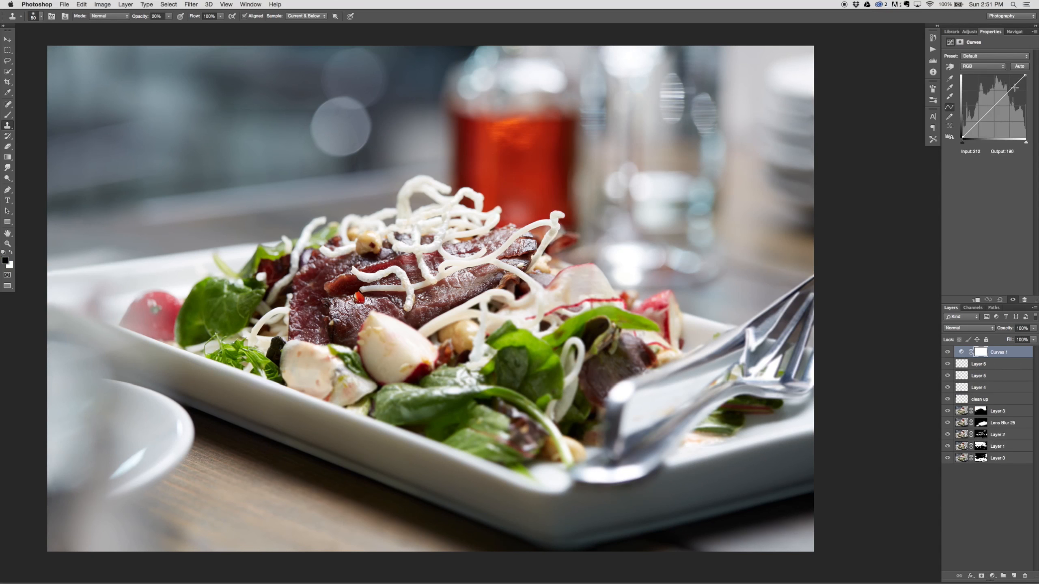
left_click(1018, 81)
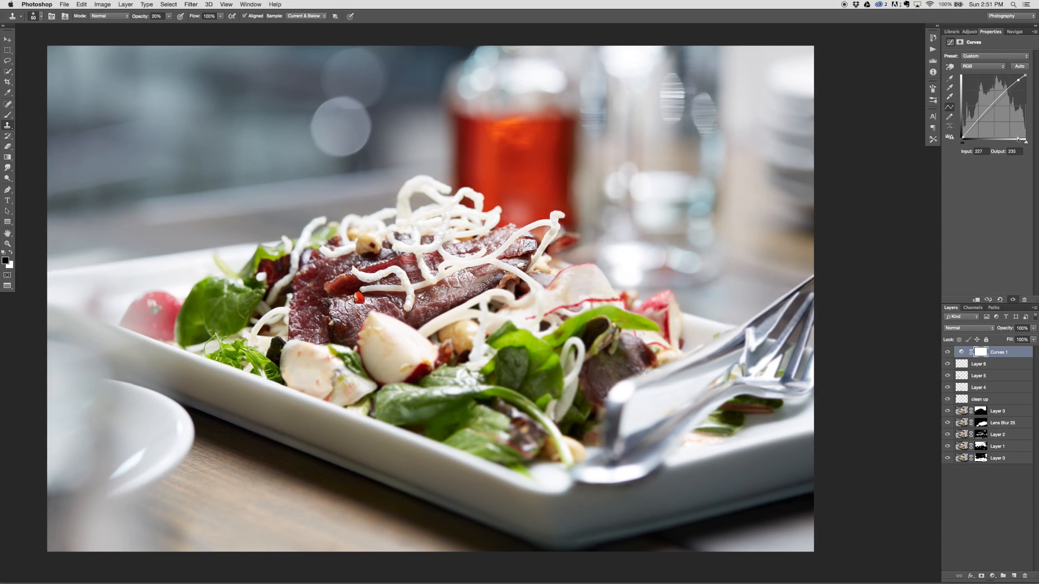
key("Up")
key("Up")
key("Up")
key("Up")
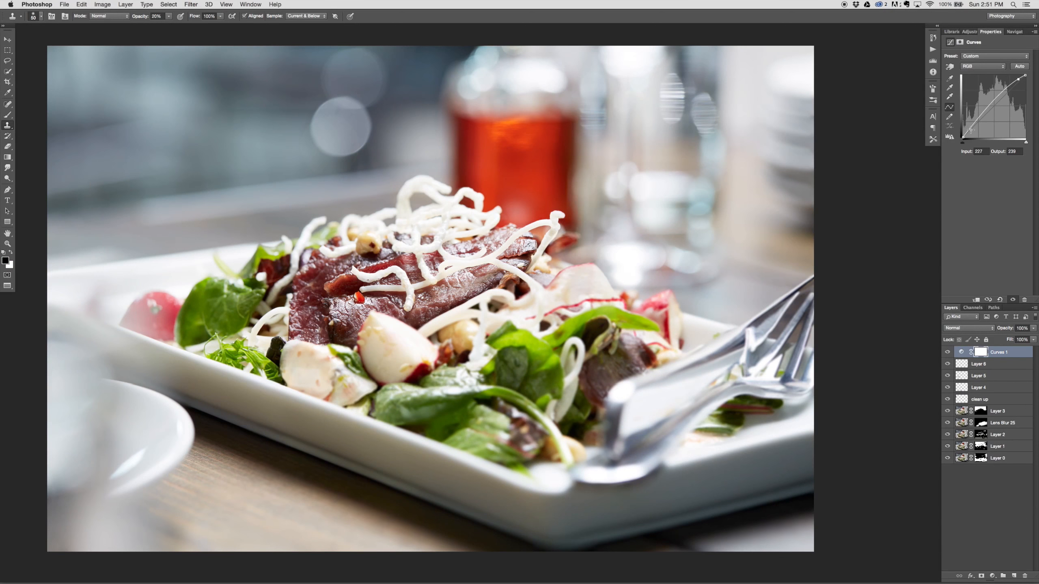
Step: Darken the shadows in the Curves adjustment with a point at input 26, output 23
left_click(969, 131)
key("Down")
key("Down")
key("Down")
key("Down")
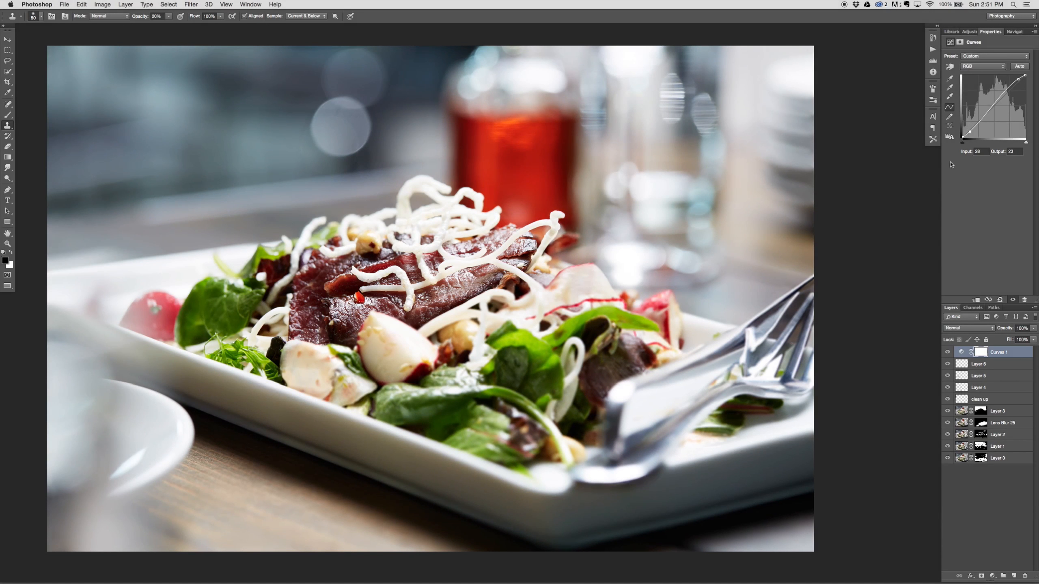
key("Left")
key("Left")
Step: Toggle the Curves layer's visibility repeatedly to compare the composite with and without the added contrast
left_click(947, 353)
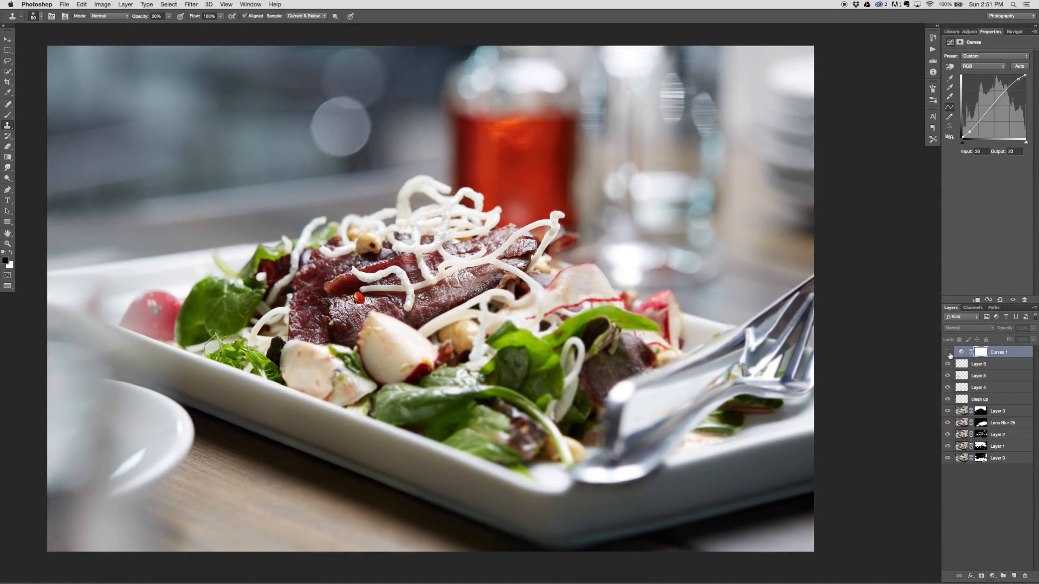
left_click(947, 353)
left_click(947, 352)
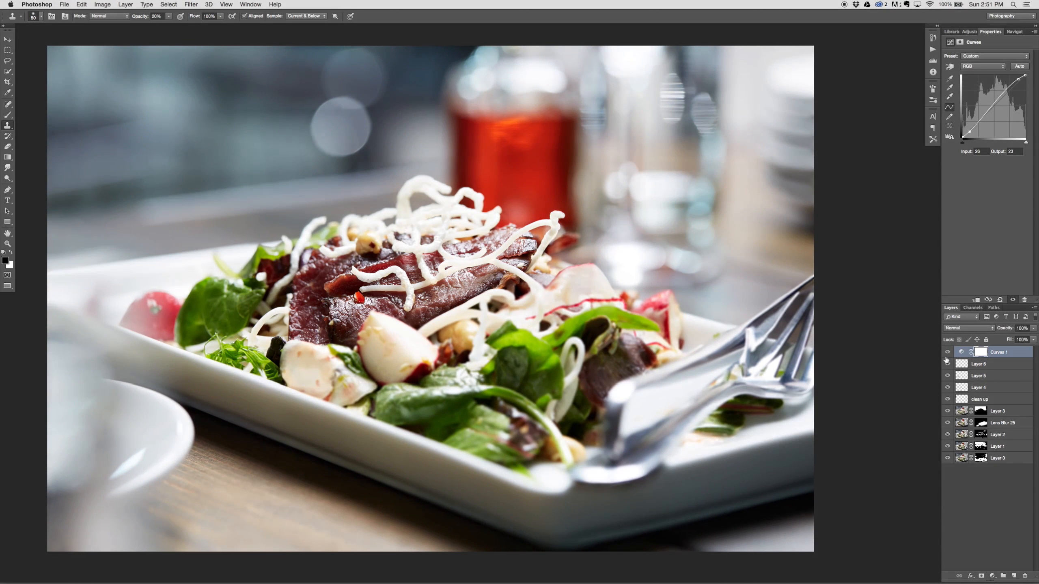
left_click(946, 363)
left_click(947, 352)
left_click(945, 354)
left_click(945, 354)
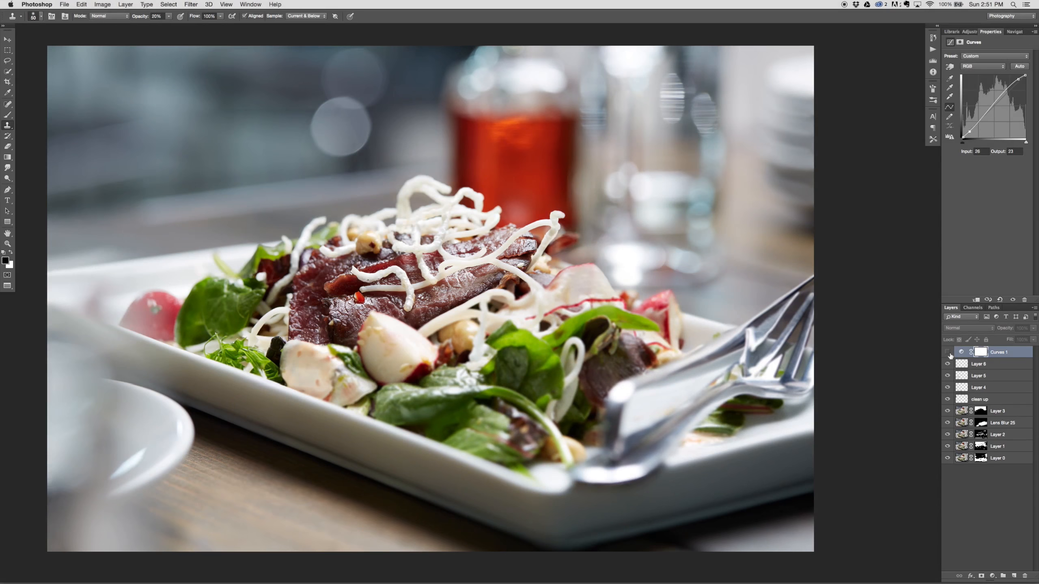
left_click(947, 354)
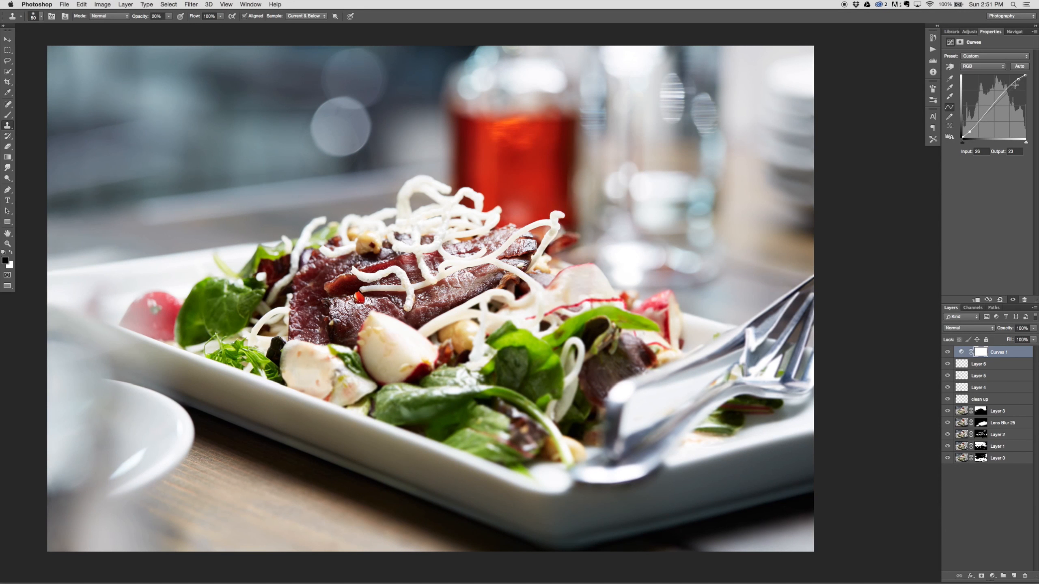
Step: Brighten the highlights strongly by moving the upper curve point to input 217 and an output of about 254
left_click_drag(1020, 79, 1017, 75)
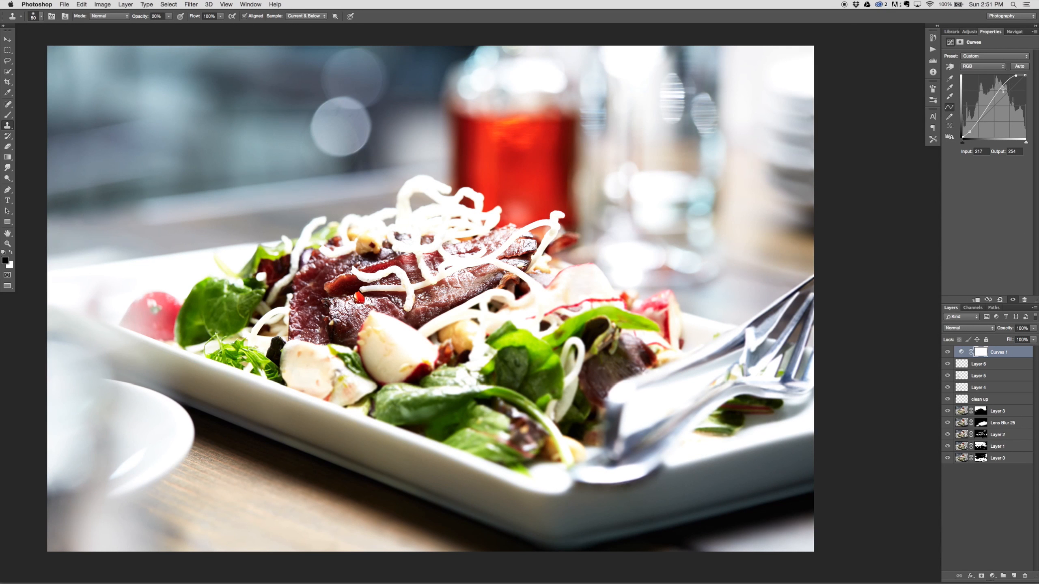
key("Down")
key("Down")
key("Down")
key("Down")
key("Up")
key("Up")
Step: Deepen the shadows by moving the lower curve point to input 38, output 25
left_click_drag(972, 131, 964, 138)
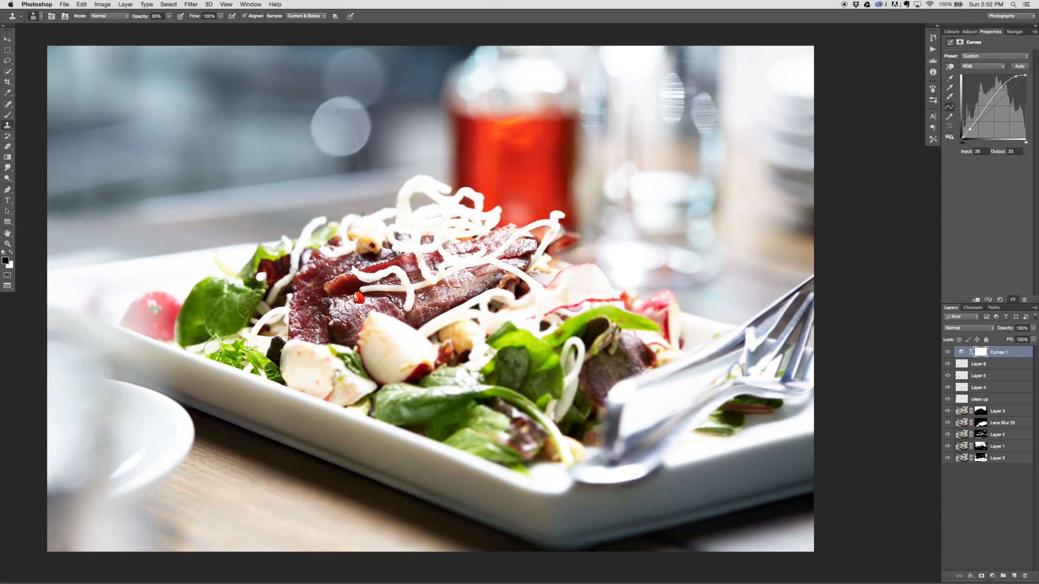
key("Right")
key("Right")
key("Right")
key("Right")
key("Right")
key("Right")
key("Right")
key("Right")
key("Right")
key("Right")
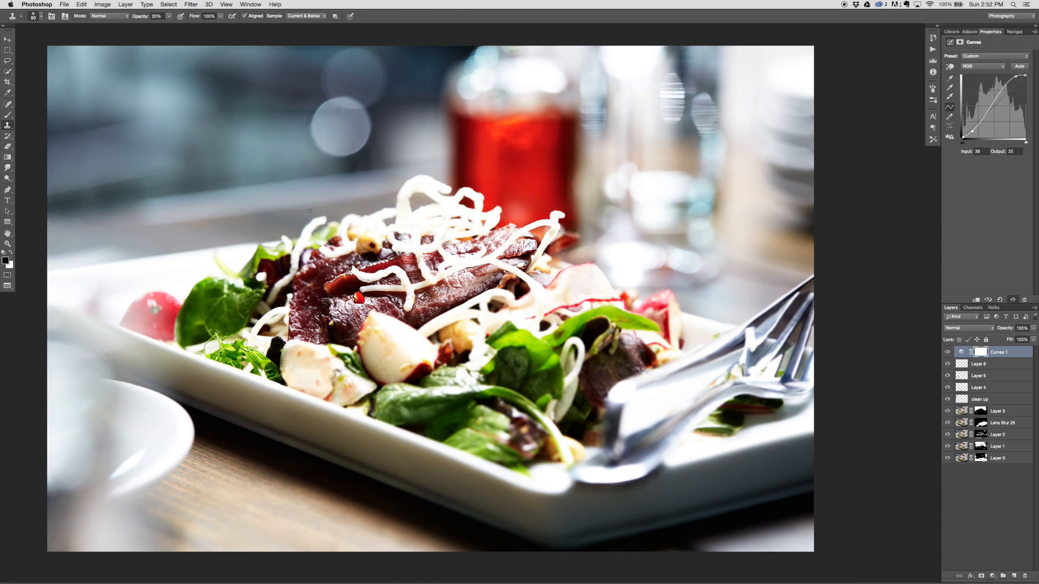
Step: Invert the Curves layer's mask to black and set the Brush tool's opacity to 20%
key("super+i")
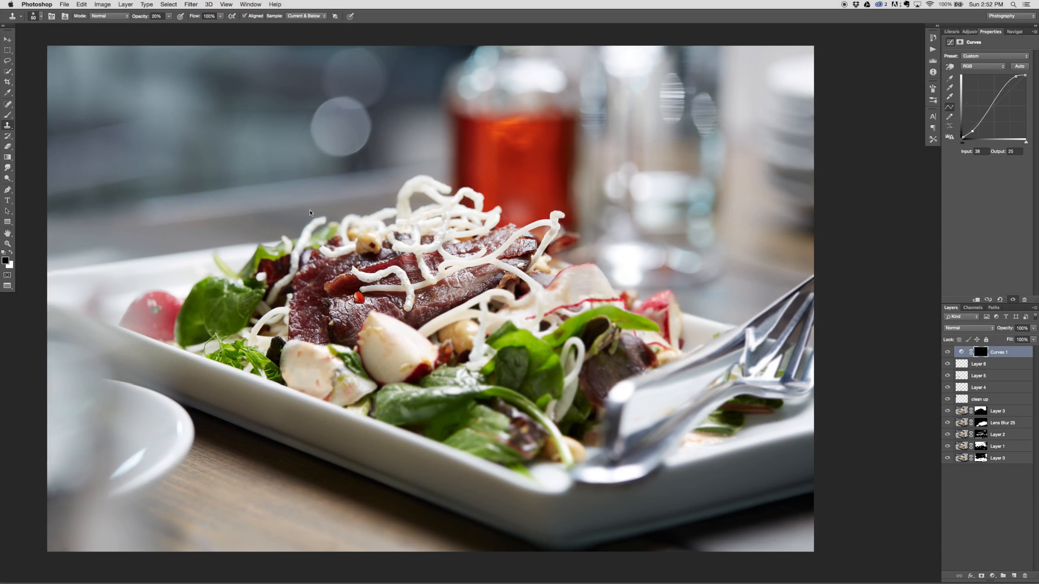
key("b")
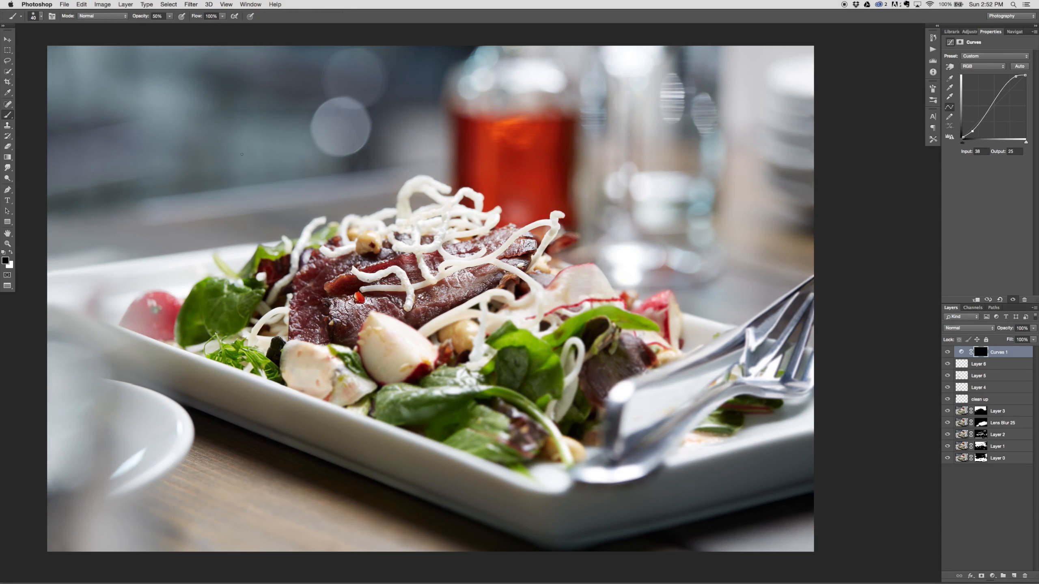
key("super+minus")
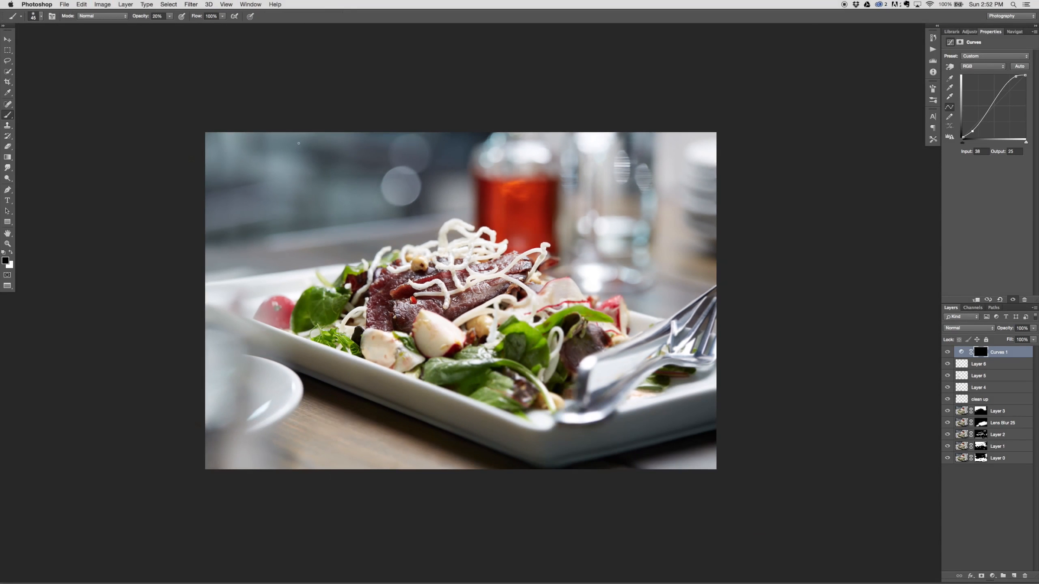
Step: Paint white on the Curves mask with a 2400 px brush at 20, 30 and 50% opacity around the plate, and compare with the layer hidden
key("bracketright")
key("bracketright")
key("bracketright")
key("bracketright")
key("bracketright")
key("bracketright")
key("bracketright")
key("bracketright")
key("bracketright")
key("bracketright")
key("bracketright")
key("bracketright")
key("bracketright")
key("bracketright")
key("bracketright")
key("bracketright")
key("bracketright")
key("bracketright")
key("bracketright")
key("x")
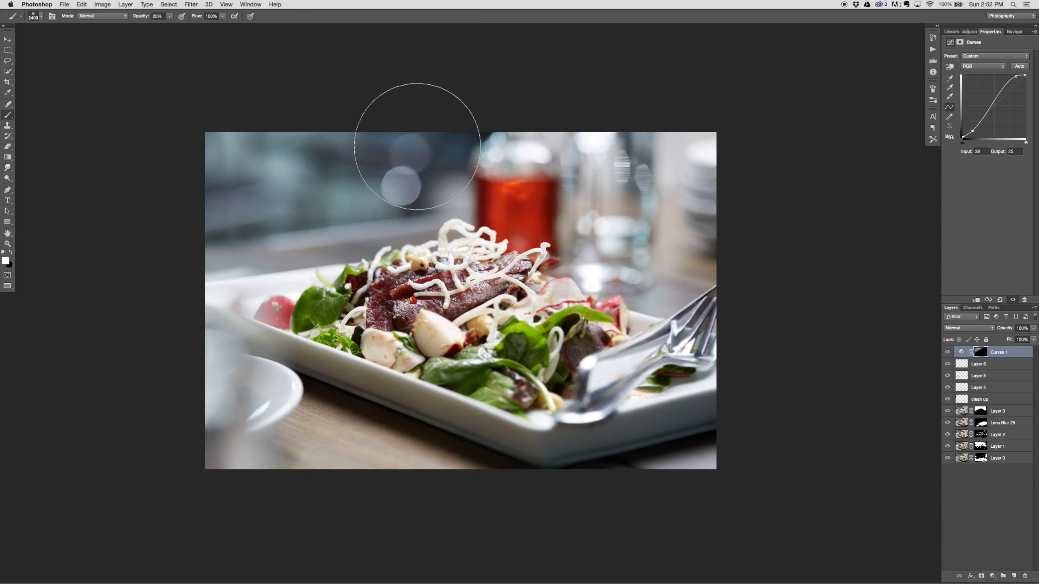
key("3")
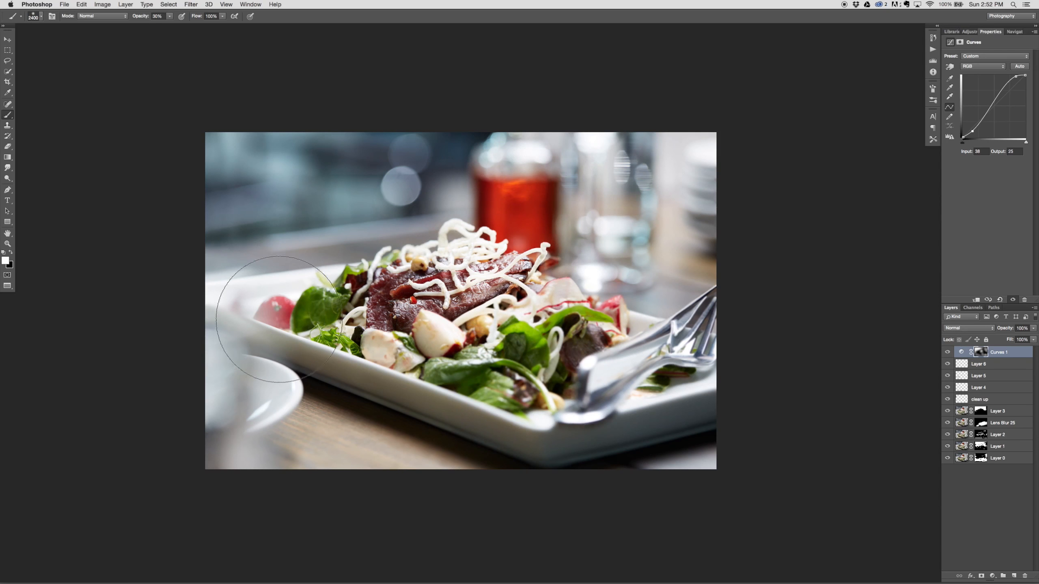
key("5")
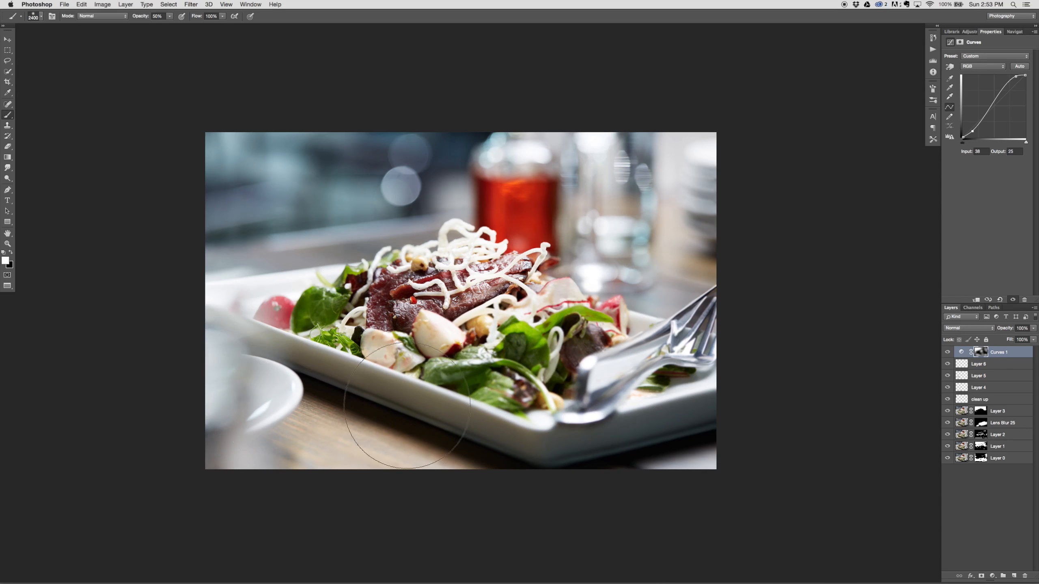
key("super+equal")
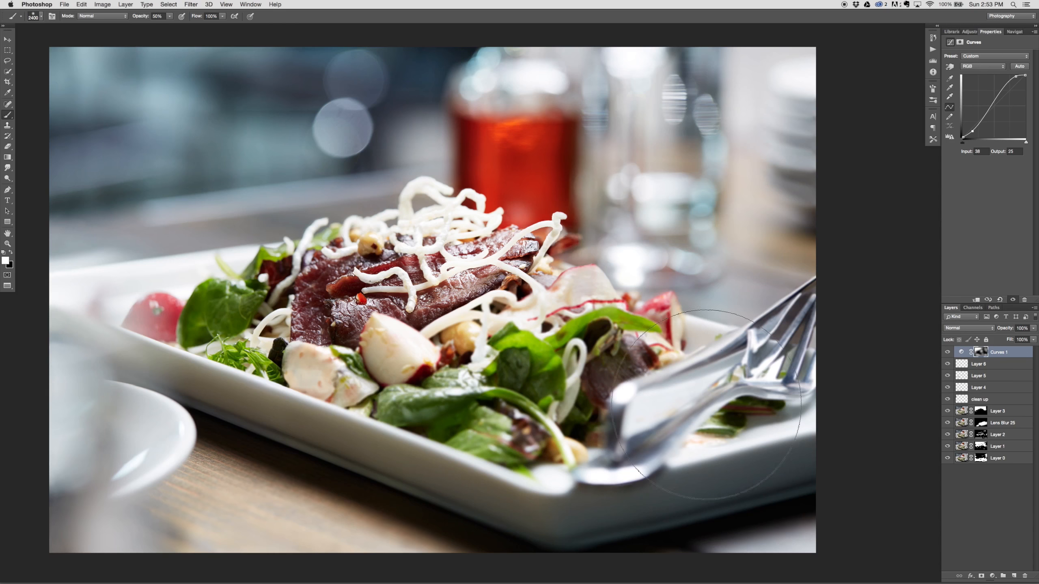
left_click(947, 352)
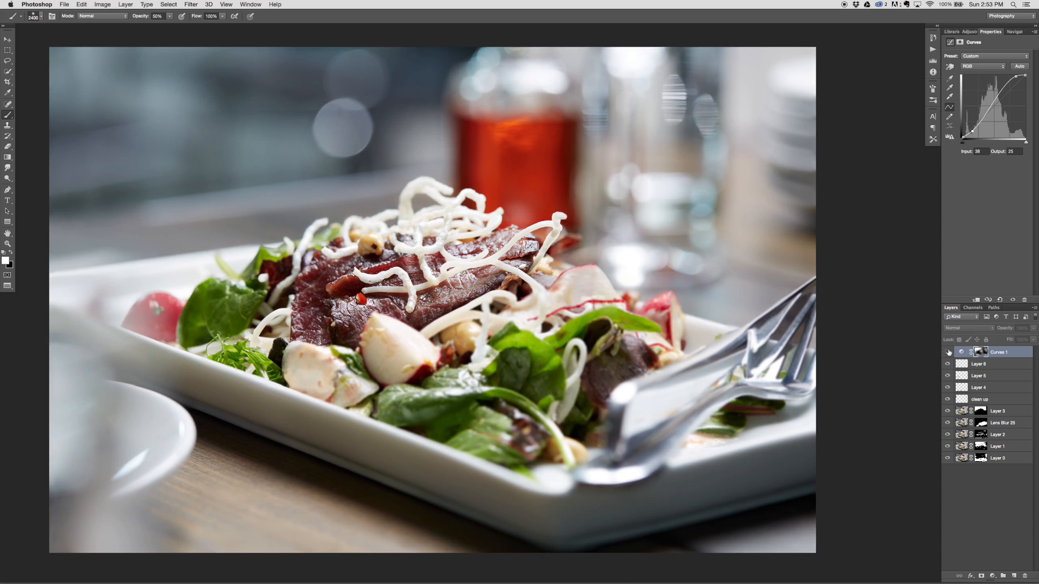
Step: Reduce the contrast on the salad's noodles and meat by painting black on the Curves mask with a 900 px brush at 50% opacity
key("bracketleft")
key("bracketleft")
key("bracketleft")
key("bracketleft")
key("bracketleft")
key("bracketleft")
key("bracketleft")
key("bracketleft")
key("bracketleft")
key("bracketleft")
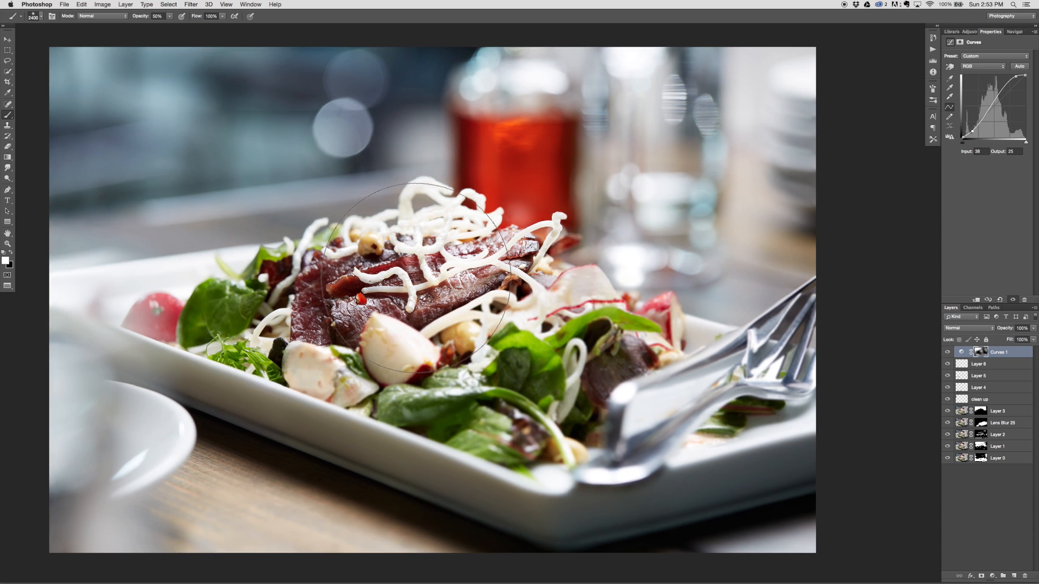
key("bracketleft")
key("bracketleft")
key("bracketleft")
key("bracketleft")
key("bracketleft")
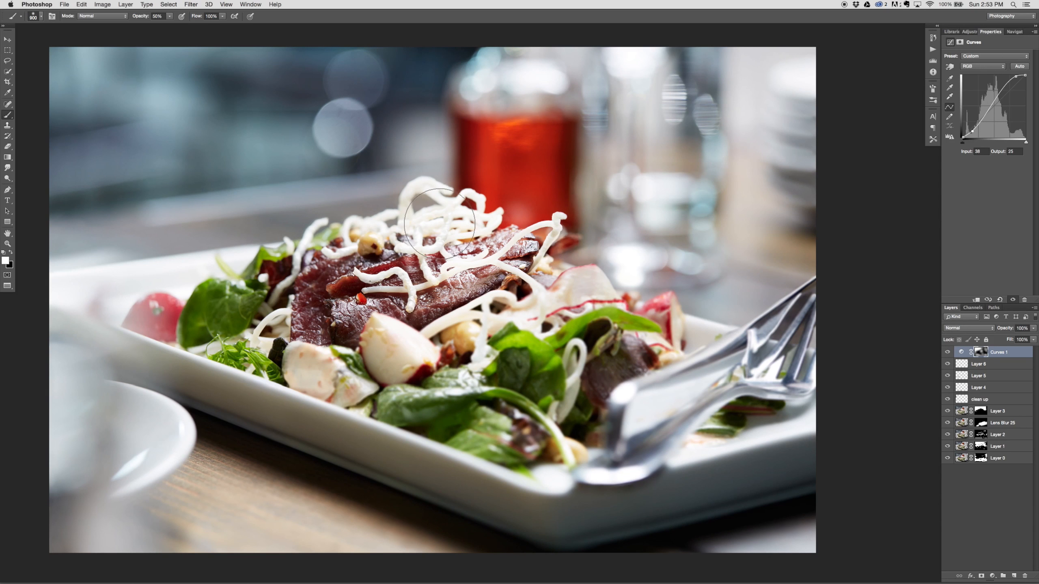
key("x")
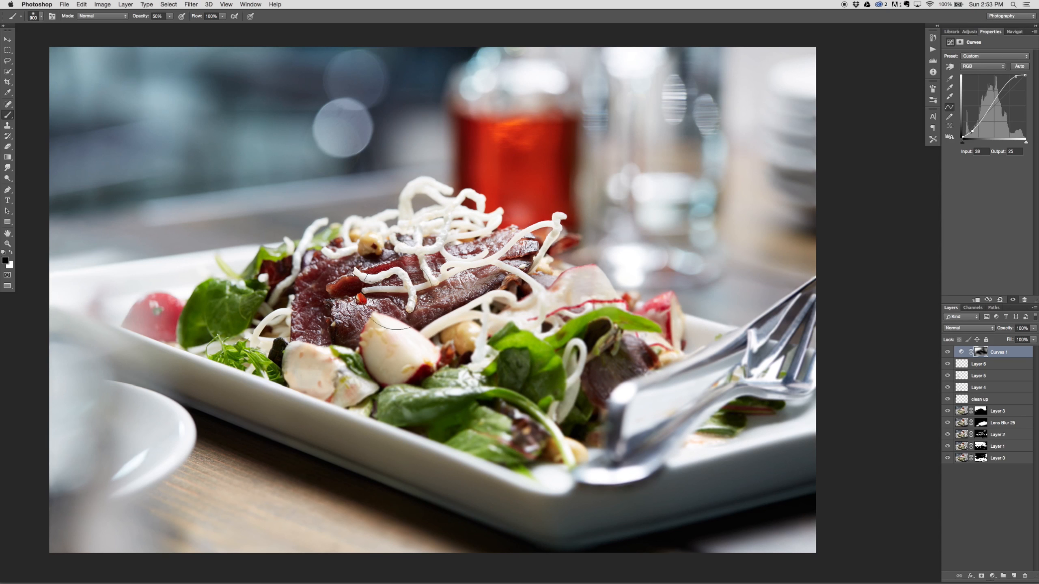
Step: Add a second Curves adjustment layer and darken the image with a curve point at input 168, output 121
key("super+minus")
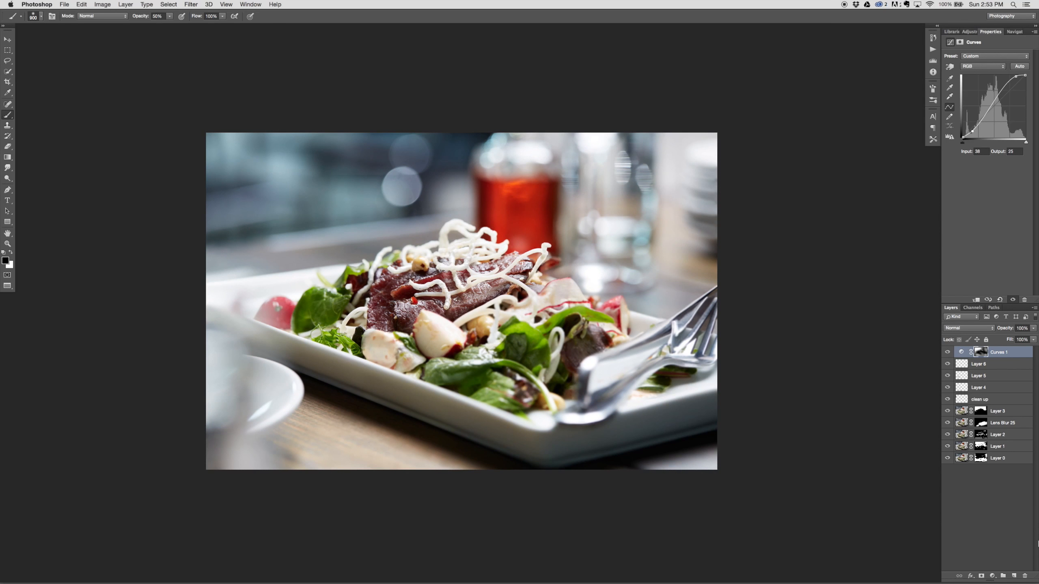
left_click(993, 576)
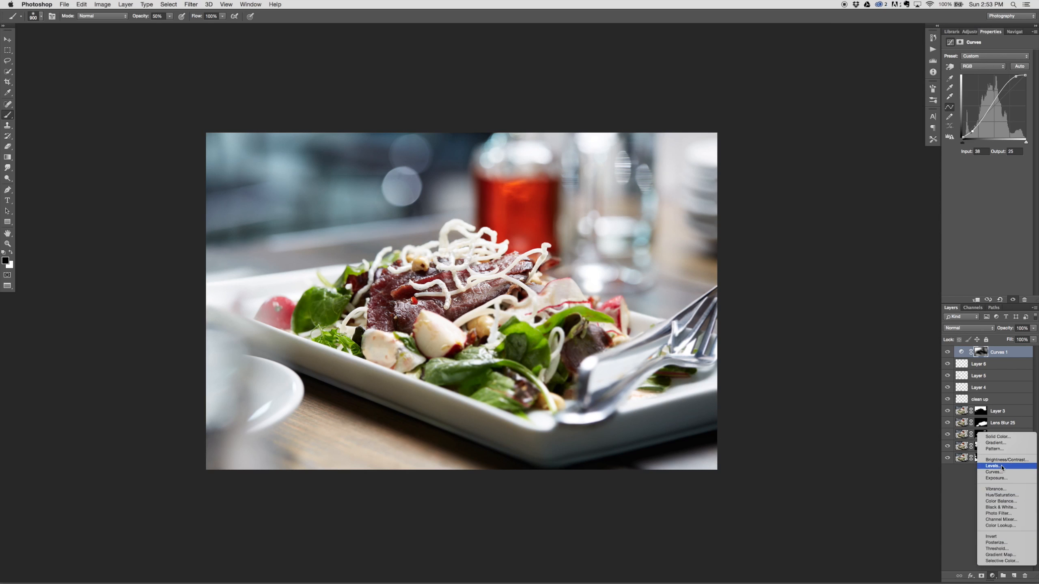
left_click(997, 472)
left_click_drag(1003, 97, 1004, 107)
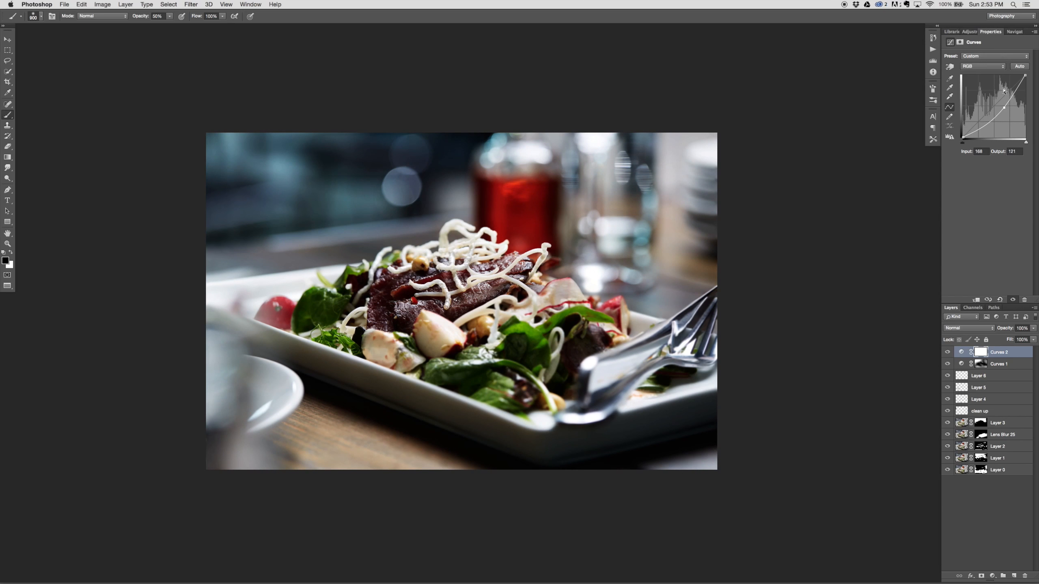
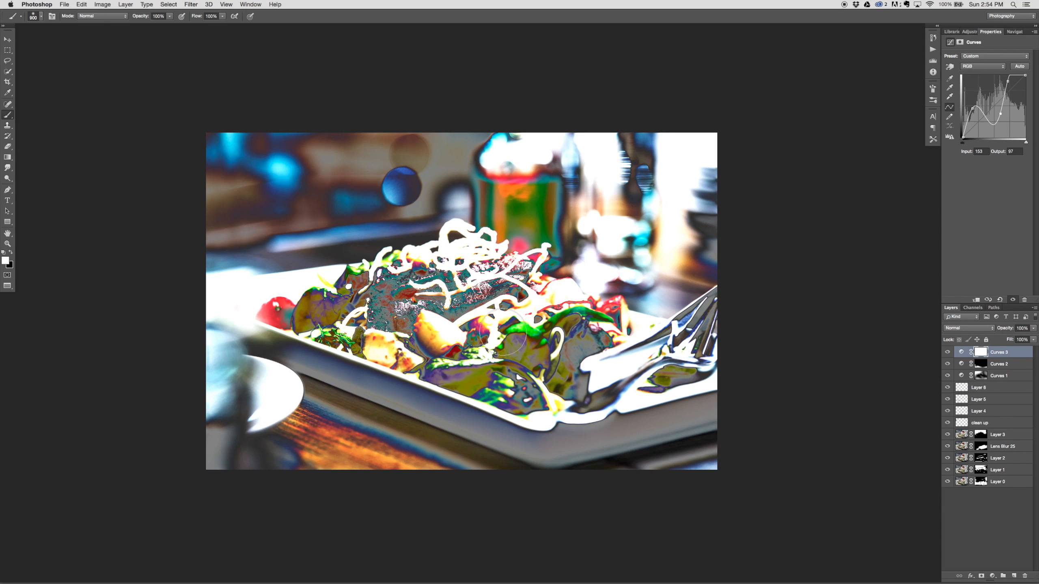
Step: Try out several strong and gentle curve shapes on the topmost Curves layer and remove the added curve points
left_click_drag(1000, 112, 983, 113)
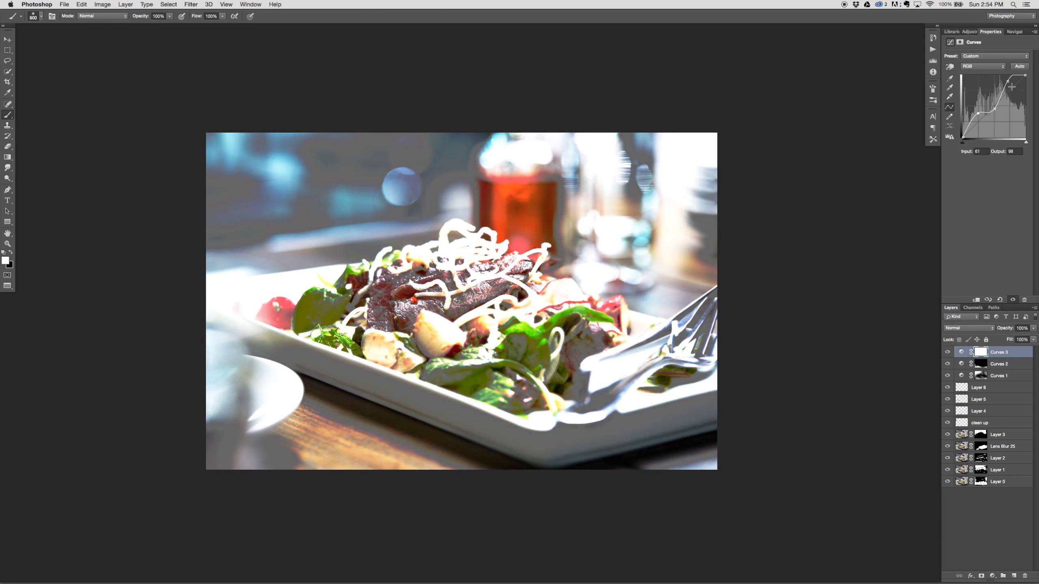
left_click_drag(1009, 81, 1028, 73)
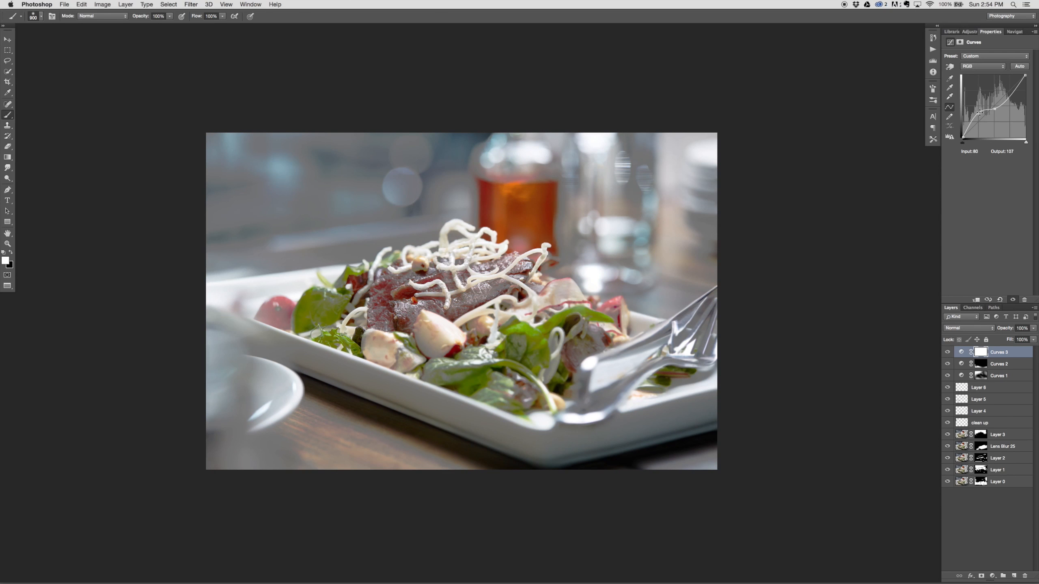
left_click_drag(979, 113, 983, 111)
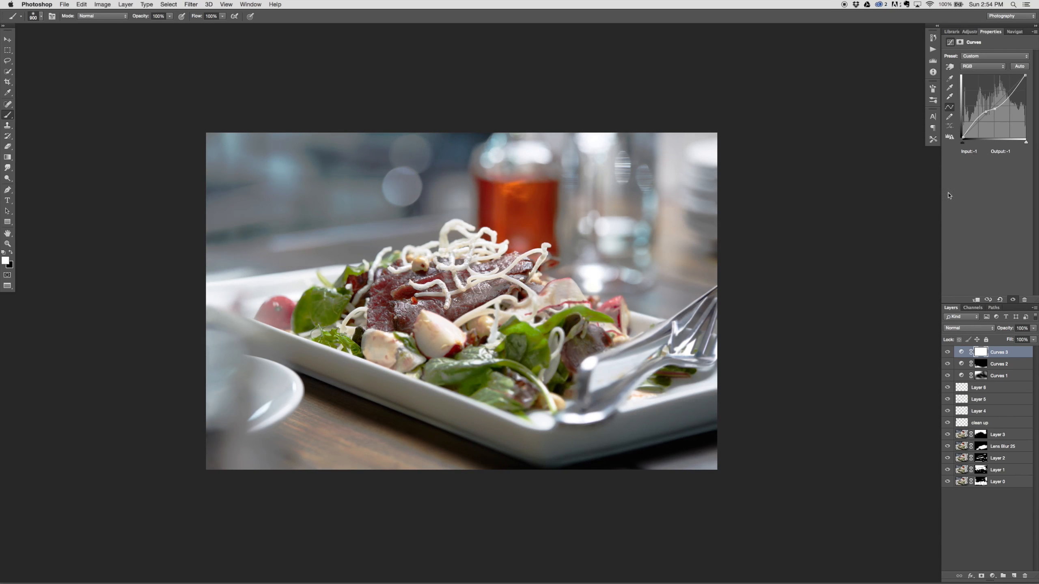
left_click_drag(995, 107, 999, 222)
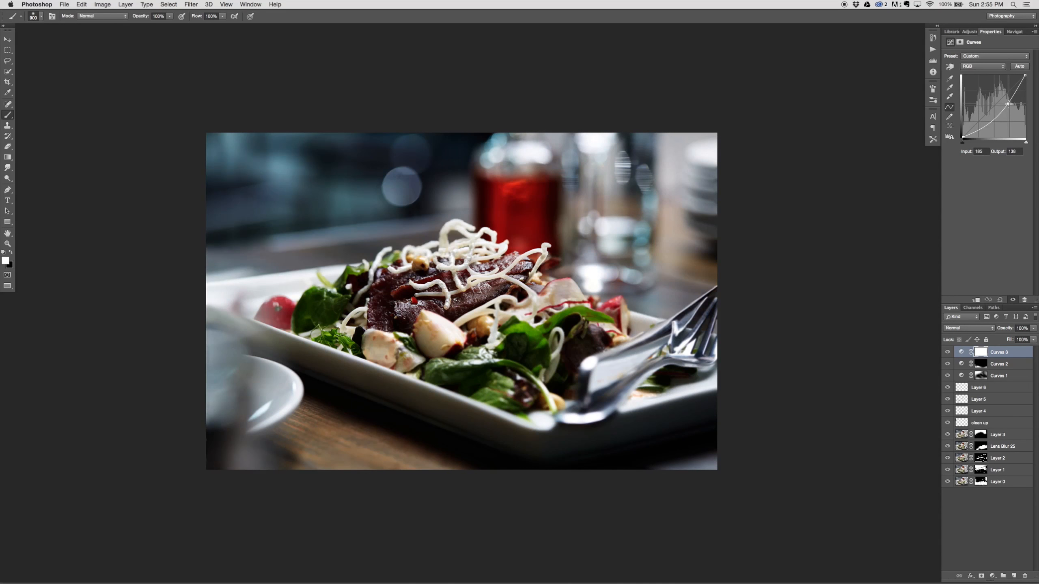
left_click_drag(999, 101, 952, 263)
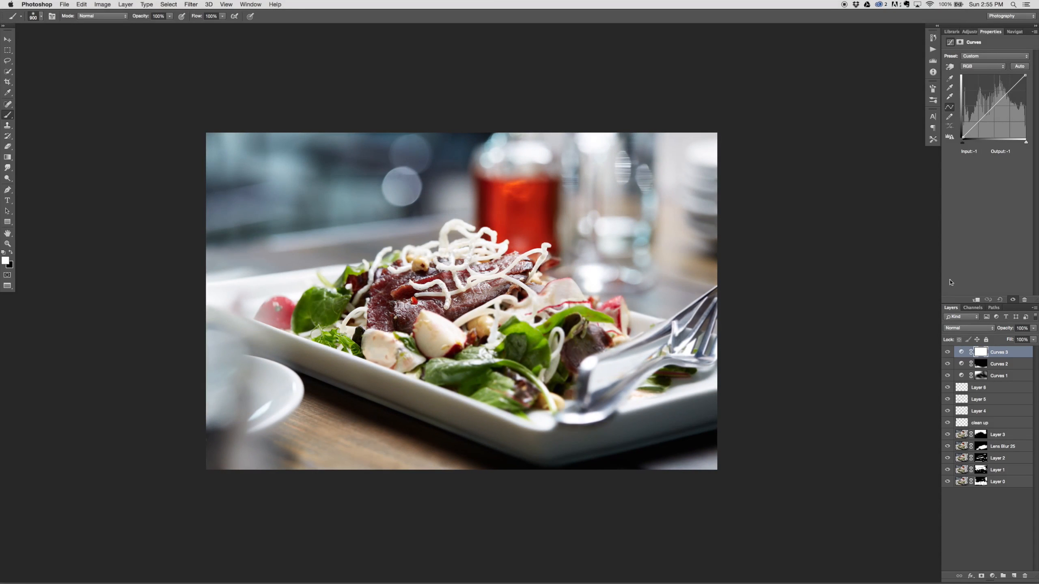
Step: Delete the Curves 3 layer and prepare a new empty layer above Layer 6 for the Clone Stamp with a 500 px brush
left_click_drag(1023, 355, 1023, 575)
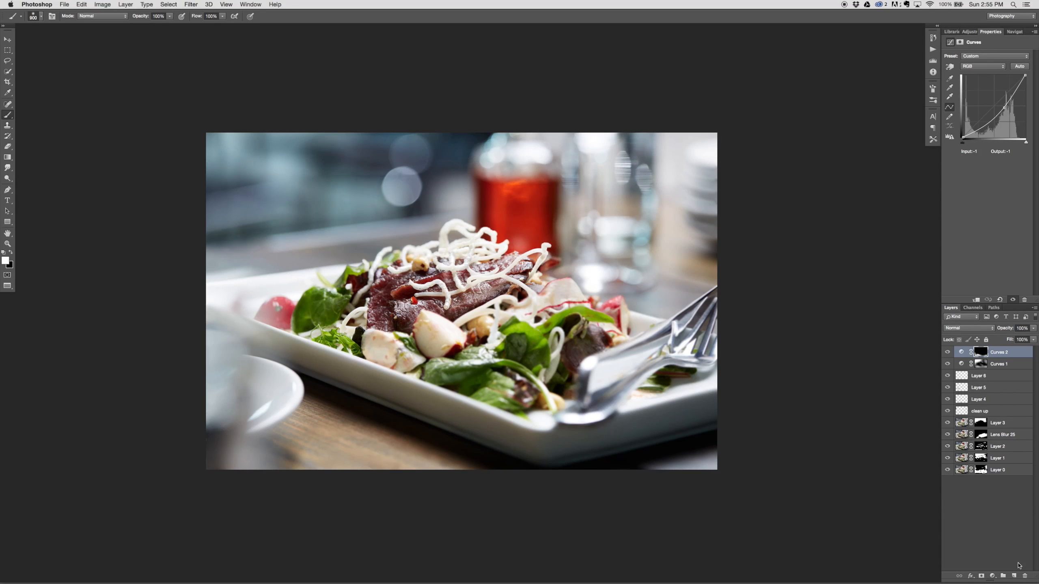
left_click(996, 379)
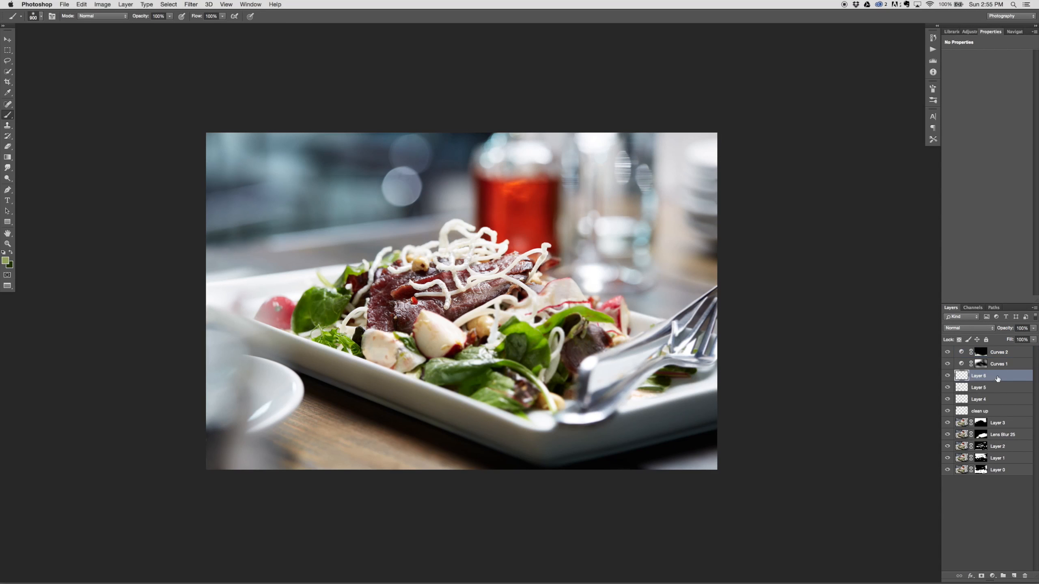
key("s")
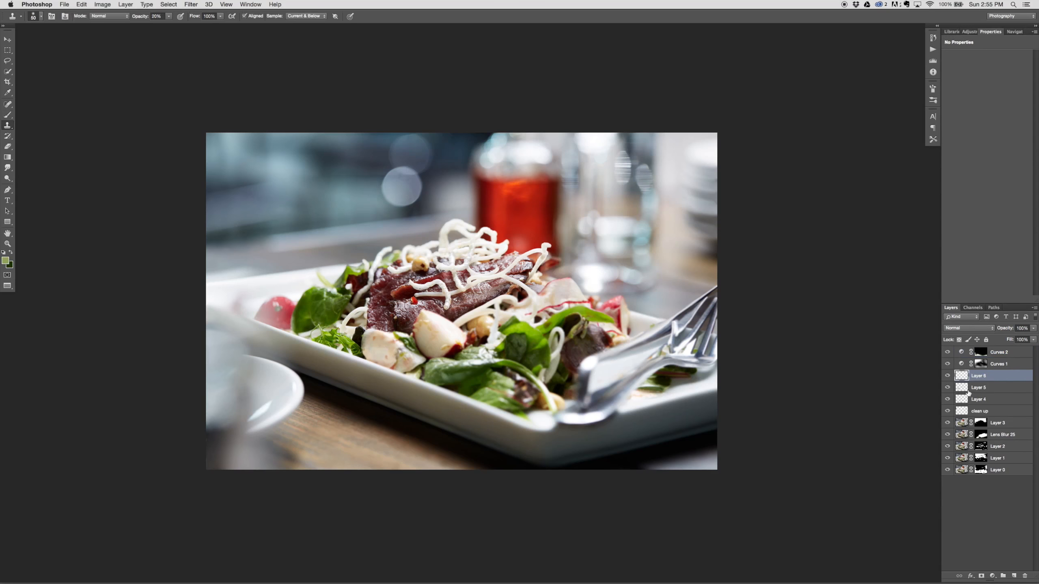
left_click(1015, 576)
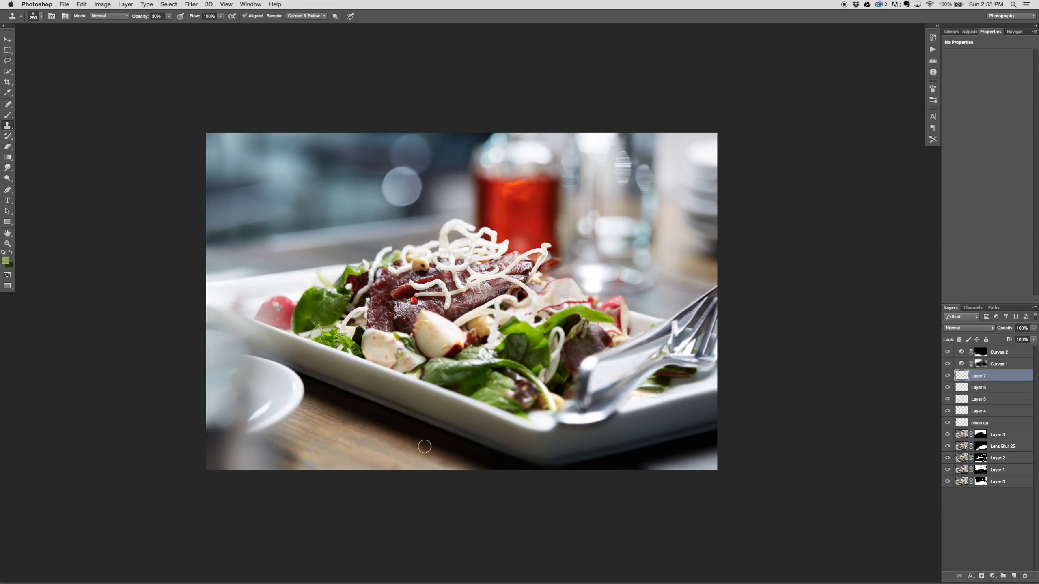
key("bracketright")
key("bracketright")
key("bracketright")
Step: Compare the image with and without the Curves 2 adjustment, and examine the photo's bottom right corner and the edit history
left_click(948, 352)
left_click(947, 353)
left_click(947, 352)
left_click(947, 353)
key("super+plus")
key("super+plus")
key("super+plus")
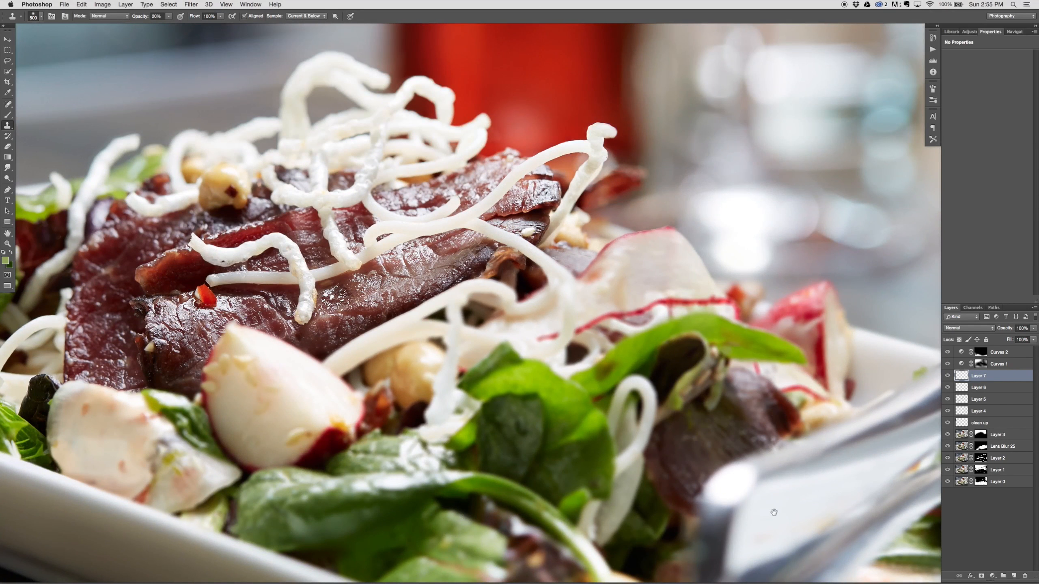
left_click_drag(773, 513, 415, 204)
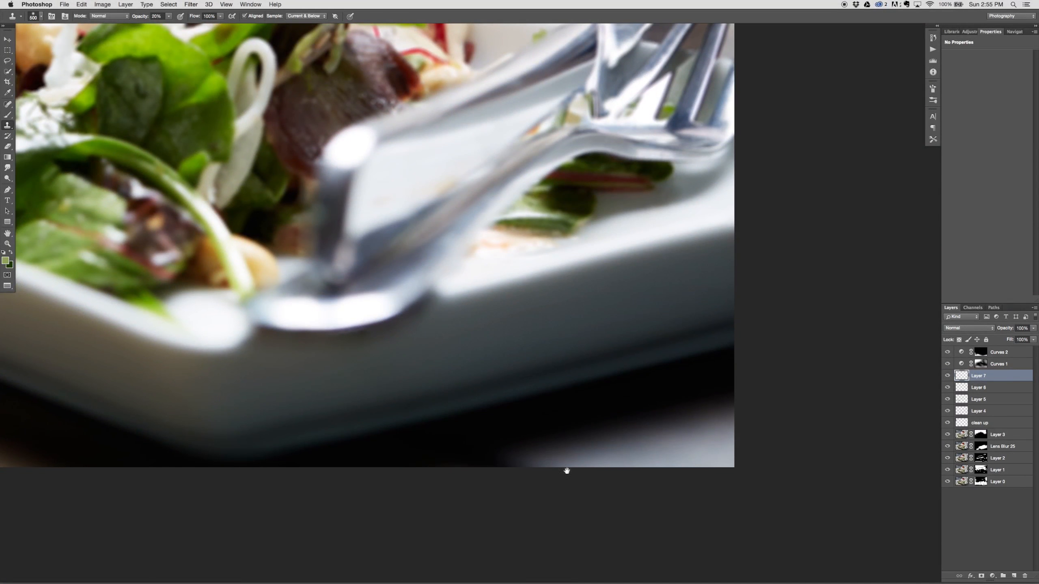
left_click_drag(520, 437, 521, 416)
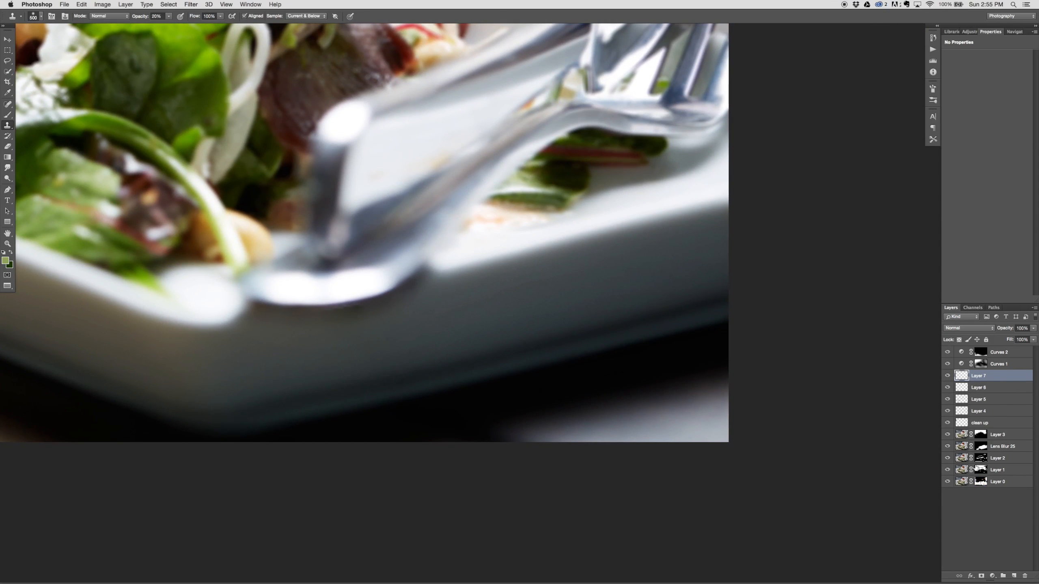
key("super+0")
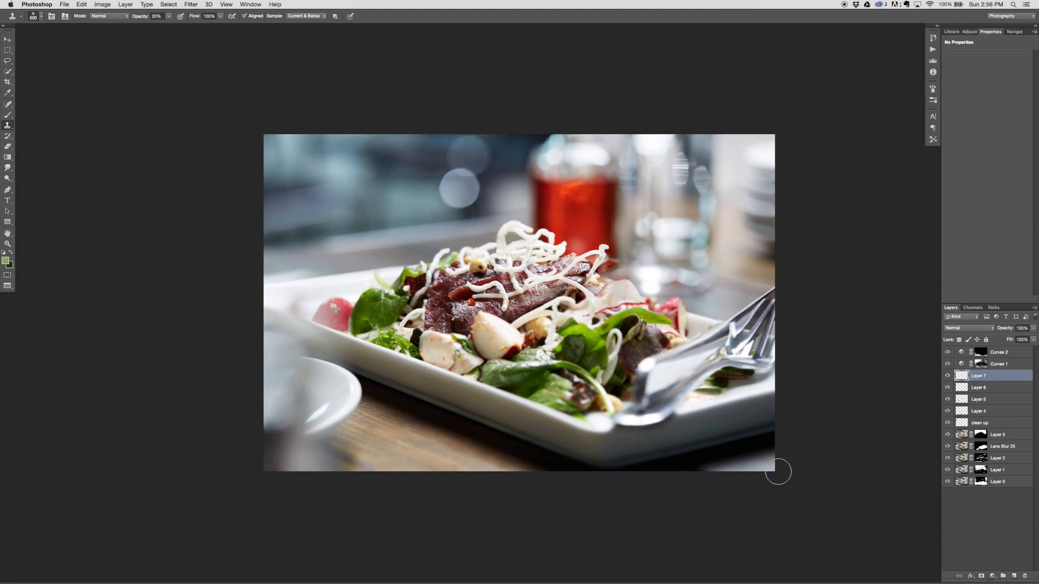
left_click(932, 38)
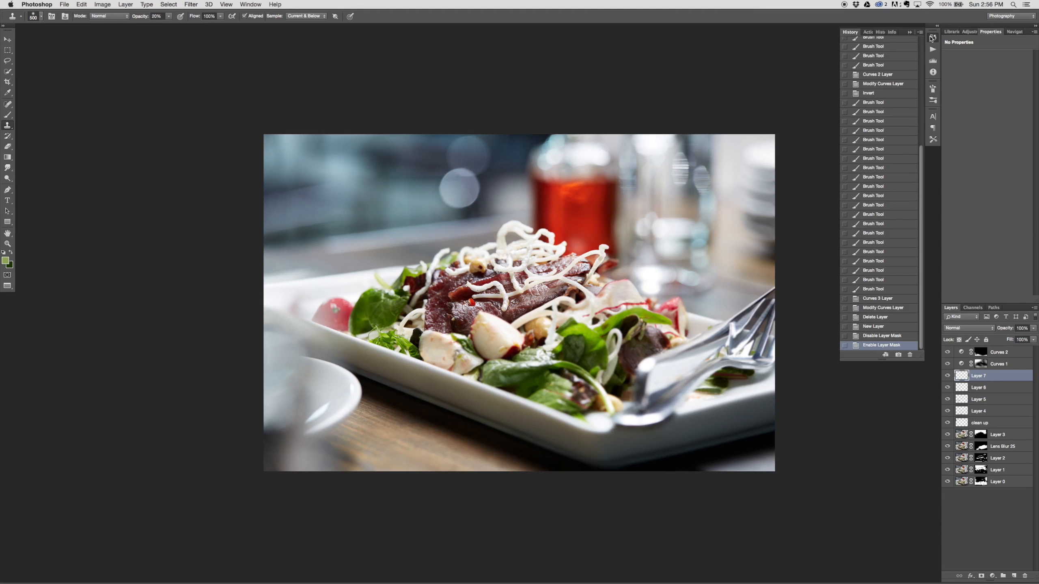
left_click(933, 38)
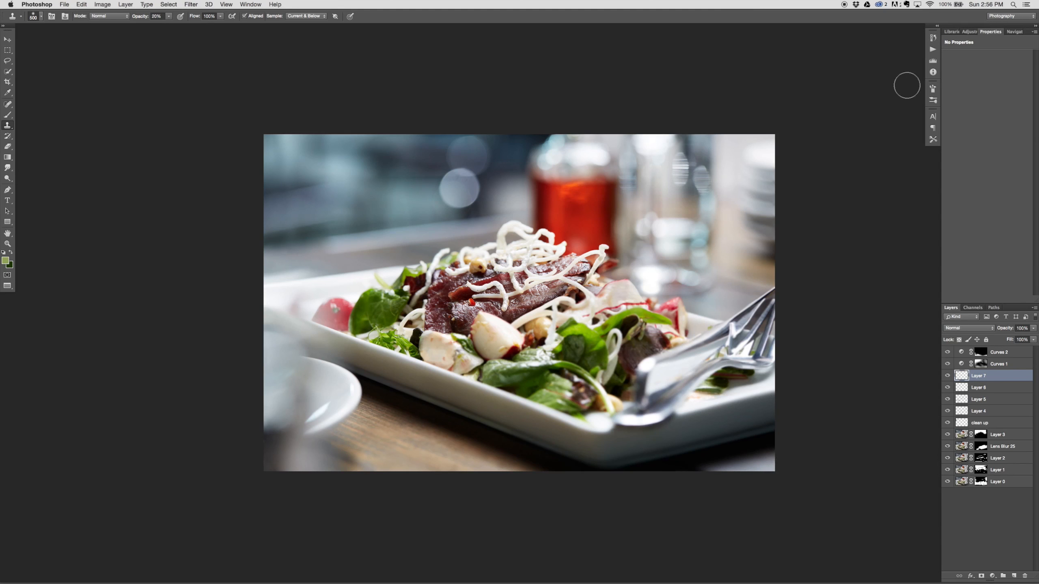
Step: Add another empty layer and clone the brown wood of the table over the photo's bottom right corner at 20% opacity
left_click(1015, 575)
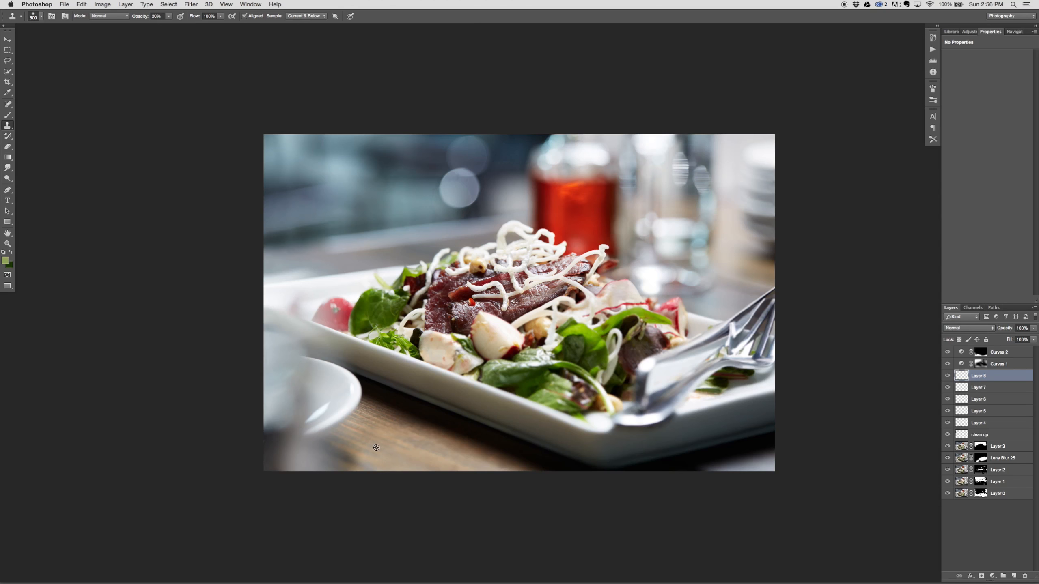
left_click(376, 446, "alt")
mouse_move(745, 466)
left_mouse_down()
mouse_move(710, 465)
mouse_move(777, 473)
mouse_move(755, 472)
left_mouse_up()
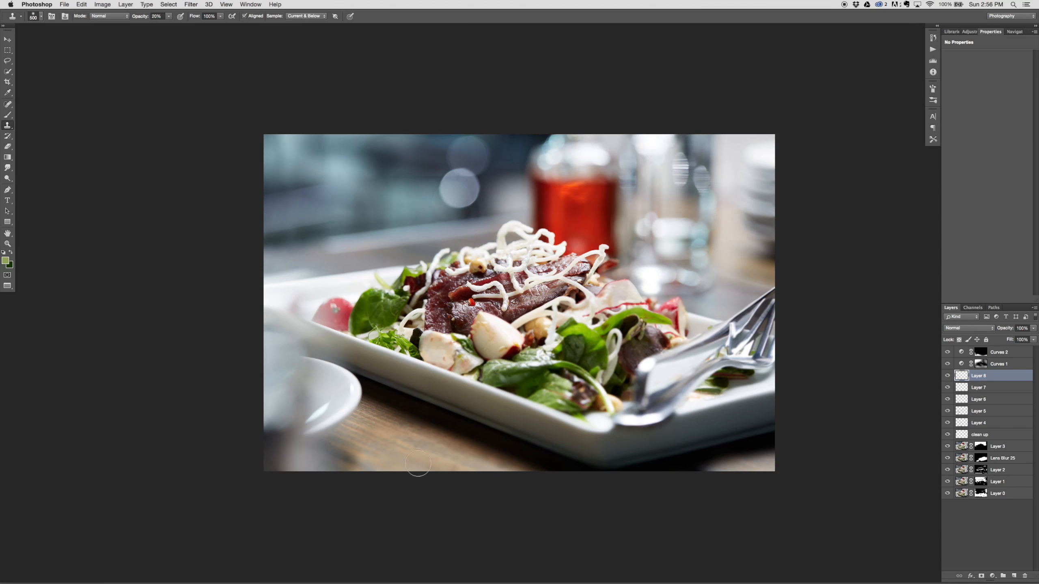
left_click(378, 443, "alt")
mouse_move(711, 475)
left_mouse_down()
mouse_move(771, 482)
mouse_move(724, 477)
mouse_move(797, 467)
mouse_move(715, 473)
mouse_move(821, 469)
left_mouse_up()
left_click(399, 442, "alt")
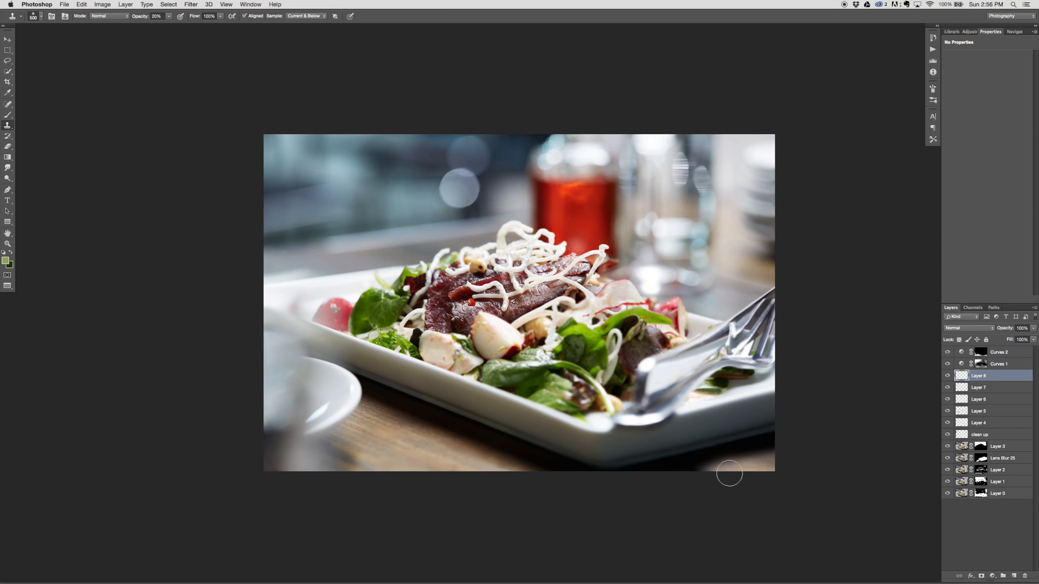
key("bracketleft")
key("bracketleft")
key("bracketleft")
key("bracketleft")
key("bracketleft")
key("bracketleft")
key("bracketright")
left_click_drag(732, 458, 665, 478)
left_click(755, 449, "alt")
Step: Refine the cloned wood and the dark shadow below the plate in the bottom right corner with smaller Clone Stamp strokes, down to 175 px
key("super+plus")
key("super+plus")
left_click_drag(810, 542, 352, 333)
key("bracketleft")
key("2")
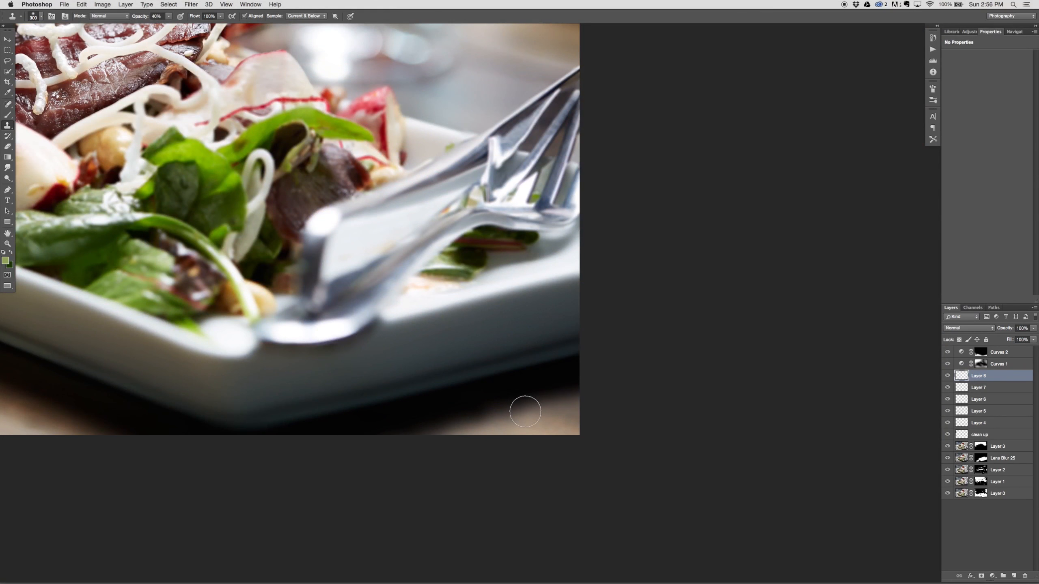
key("bracketleft")
key("bracketleft")
left_click_drag(544, 394, 401, 437)
left_click(555, 385, "alt")
left_click_drag(528, 399, 382, 444)
left_click(540, 390, "alt")
left_click_drag(509, 407, 385, 444)
left_click(535, 391, "alt")
left_click_drag(544, 395, 620, 370)
left_click(555, 388, "alt")
left_click_drag(522, 399, 389, 445)
left_click(550, 402, "alt")
mouse_move(533, 409)
left_mouse_down()
mouse_move(441, 434)
mouse_move(479, 416)
mouse_move(456, 425)
mouse_move(498, 421)
left_mouse_up()
left_click(551, 391, "alt")
left_click(542, 409, "alt")
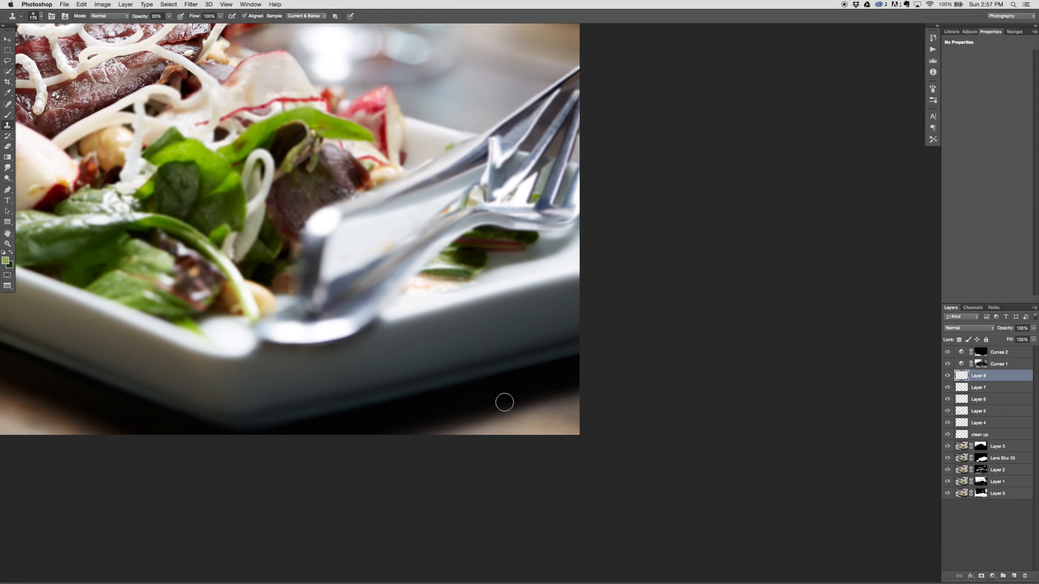
Step: Compare the whole image with the cloned wood layer hidden and shown
key("super+minus")
key("super+minus")
key("super+minus")
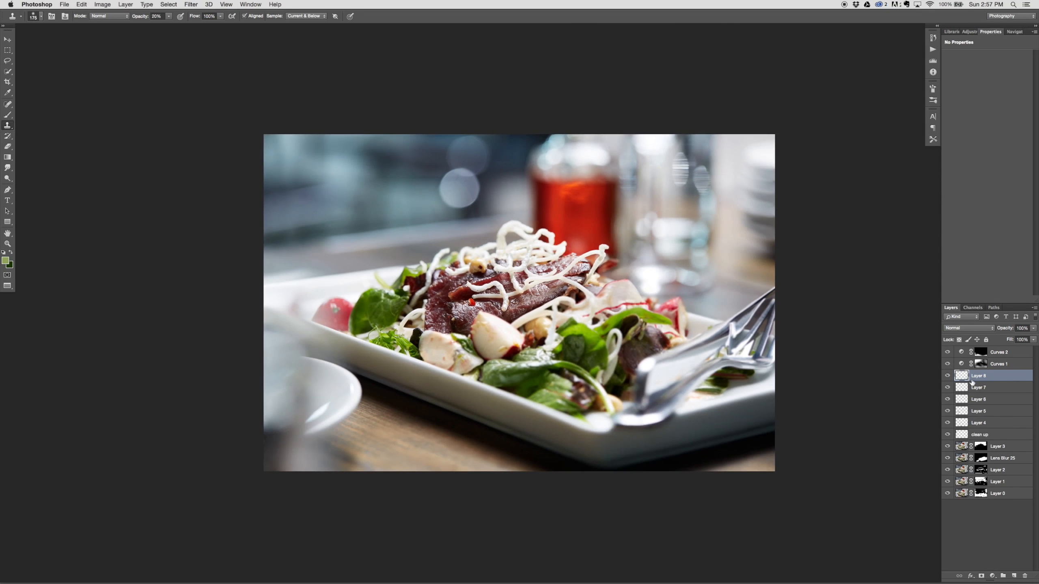
left_click(947, 376)
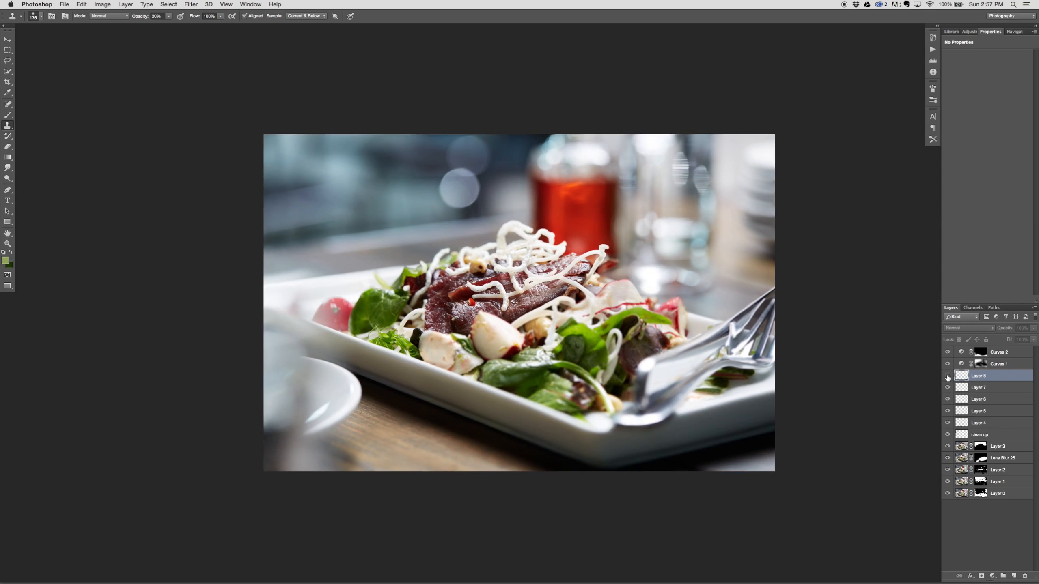
left_click(947, 376)
Step: Try the Color blend mode on the cloned wood layer, compare it with the layer hidden, and return to Normal
left_click(968, 327)
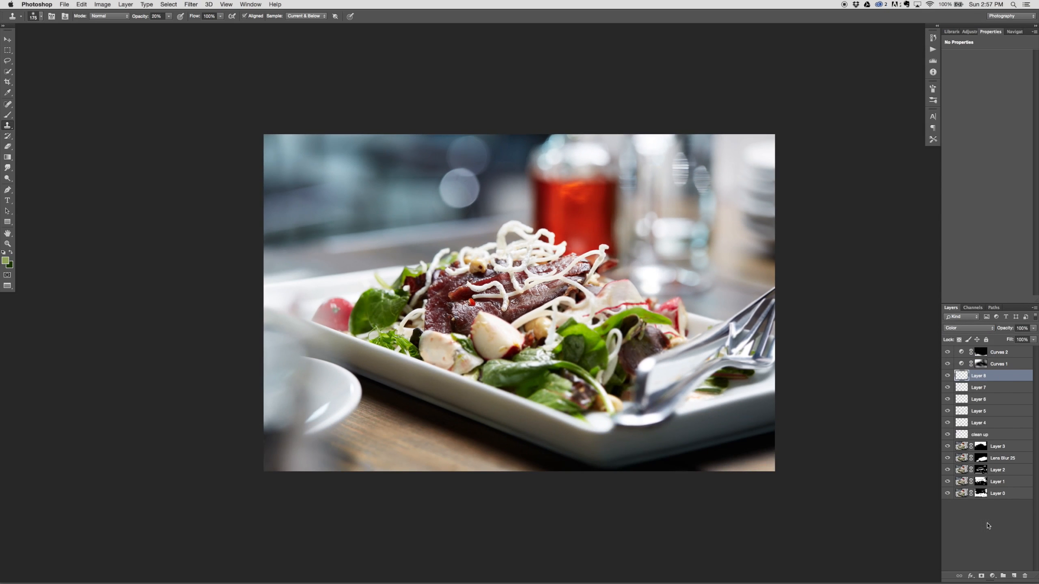
left_click(947, 375)
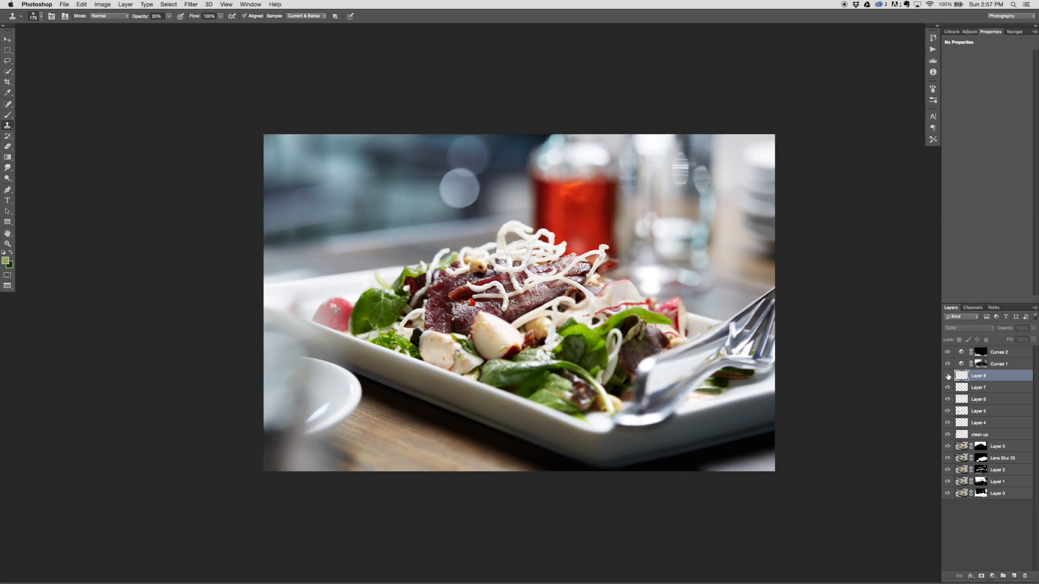
left_click(947, 375)
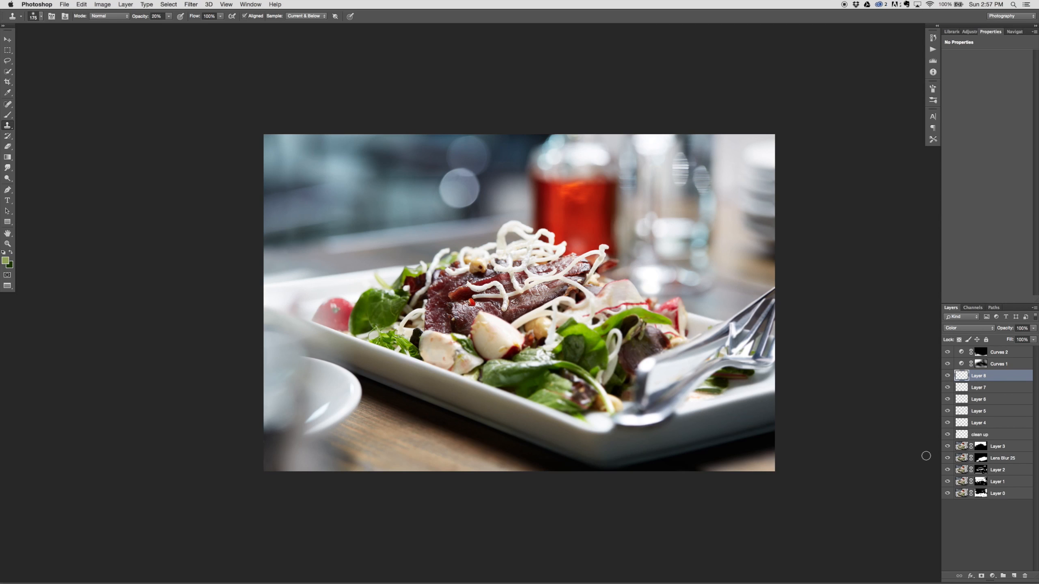
key("v")
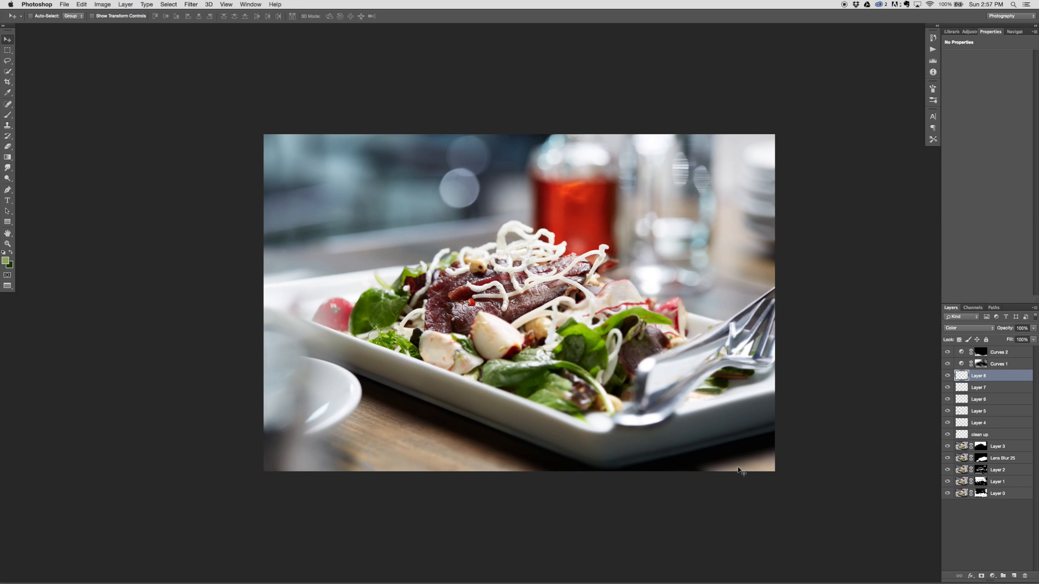
left_click(976, 328)
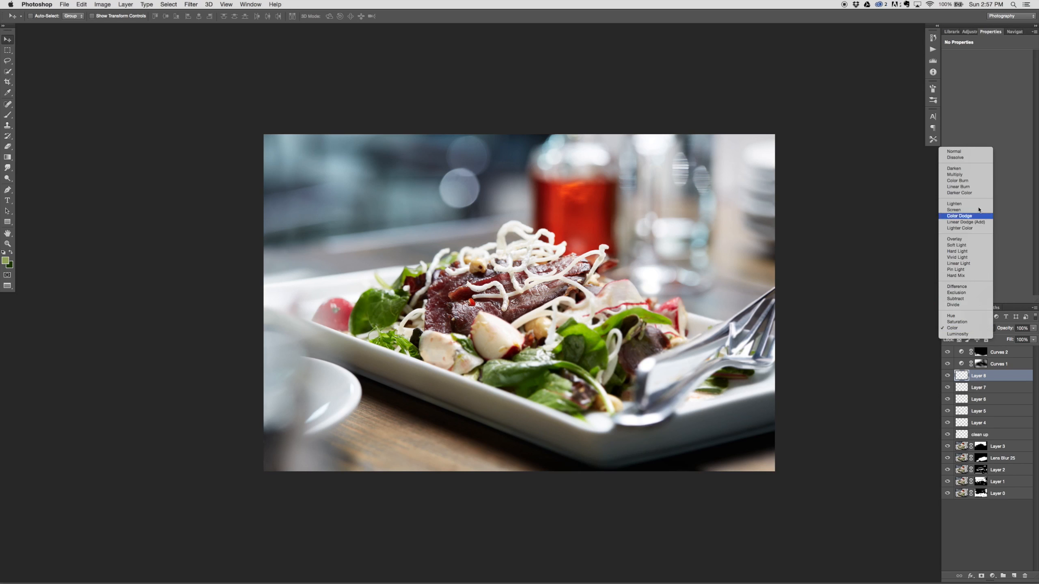
left_click(983, 152)
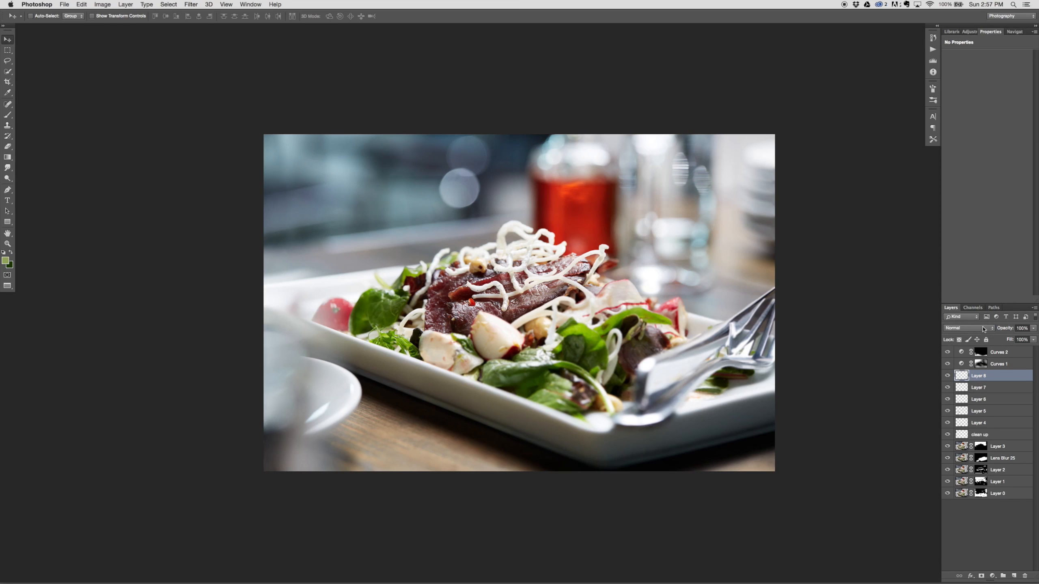
left_click(984, 330)
left_click(984, 329)
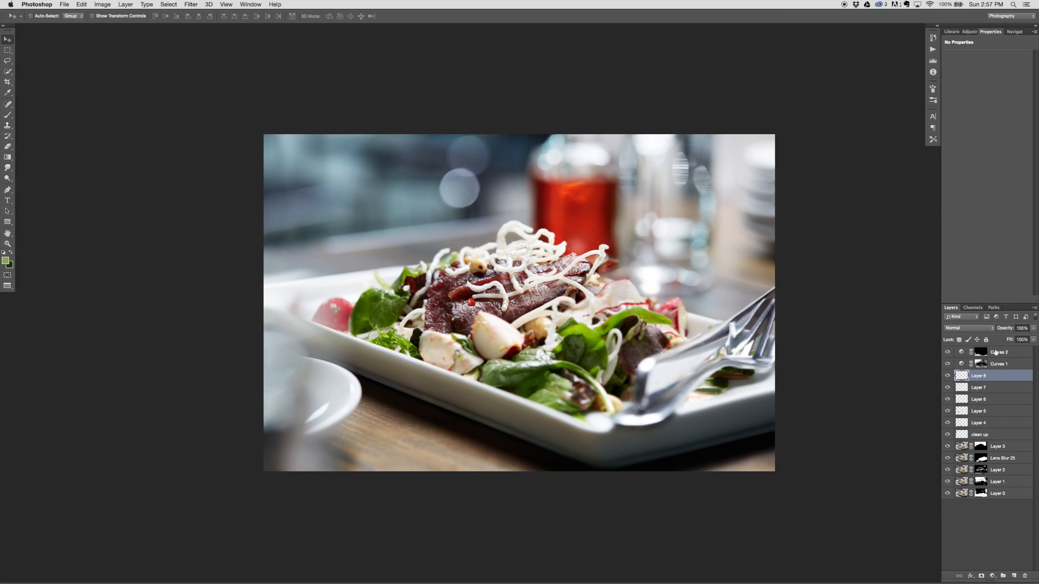
Step: Check the cloned wood layer by hiding and showing it, and rename it "Bottom Right Corner, wood"
left_click(947, 376)
left_click(947, 377)
left_click(947, 377)
left_click(947, 377)
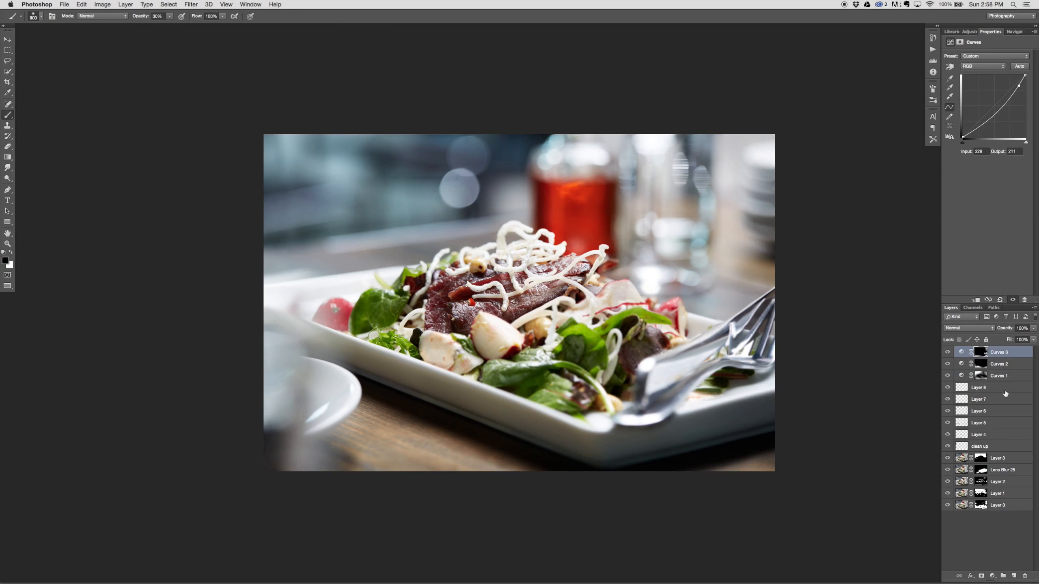
left_click(982, 391)
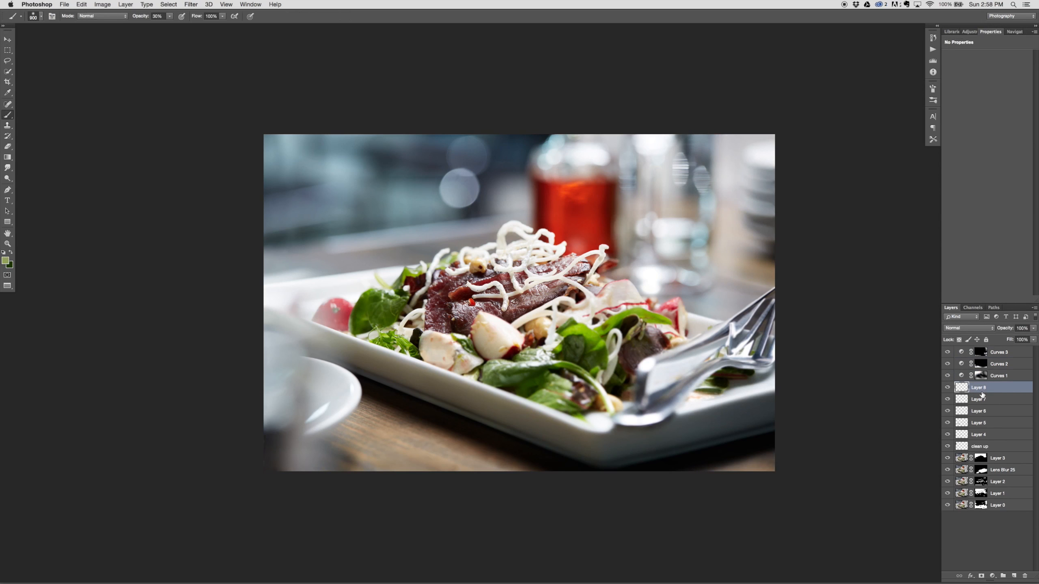
left_click(947, 388)
left_click(947, 388)
type("Bott")
type("om Right Corner, wood")
key("Return")
Step: Add a new Curves adjustment layer above Curves 3 and shape its curve for more contrast, darkening the shadows and adjusting the highlights
left_click(1019, 353)
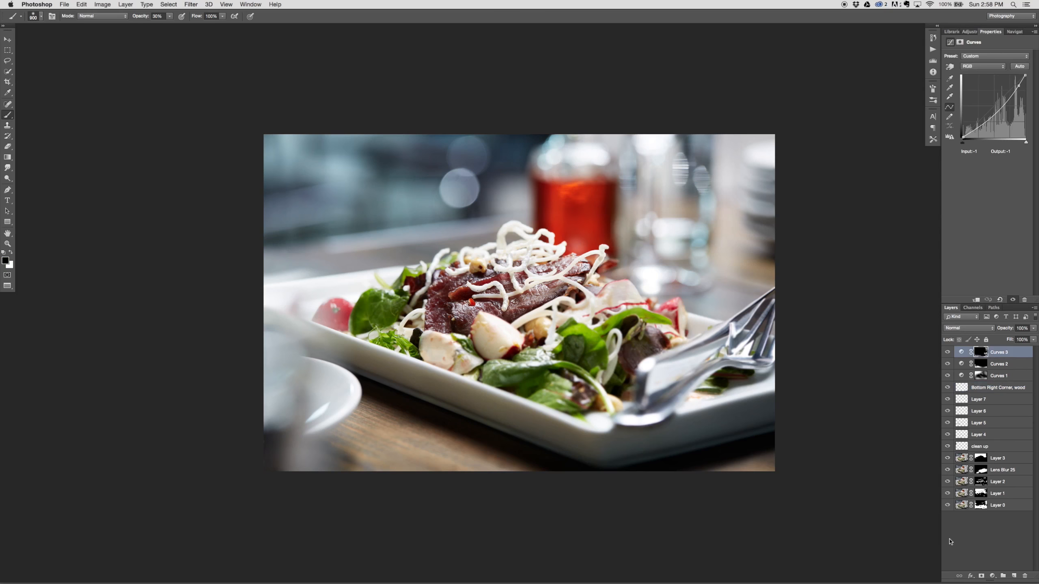
left_click(993, 576)
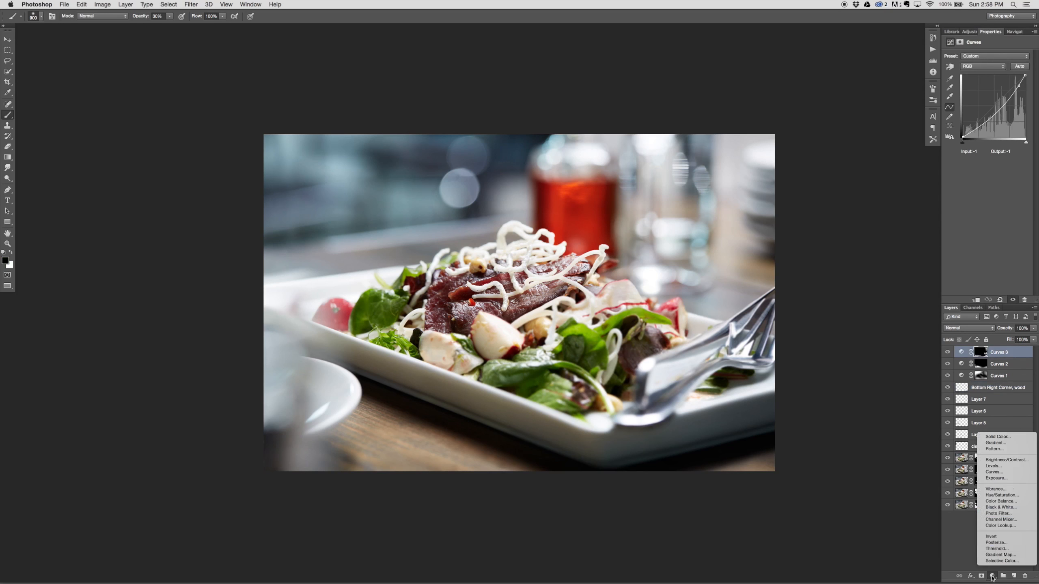
left_click(998, 472)
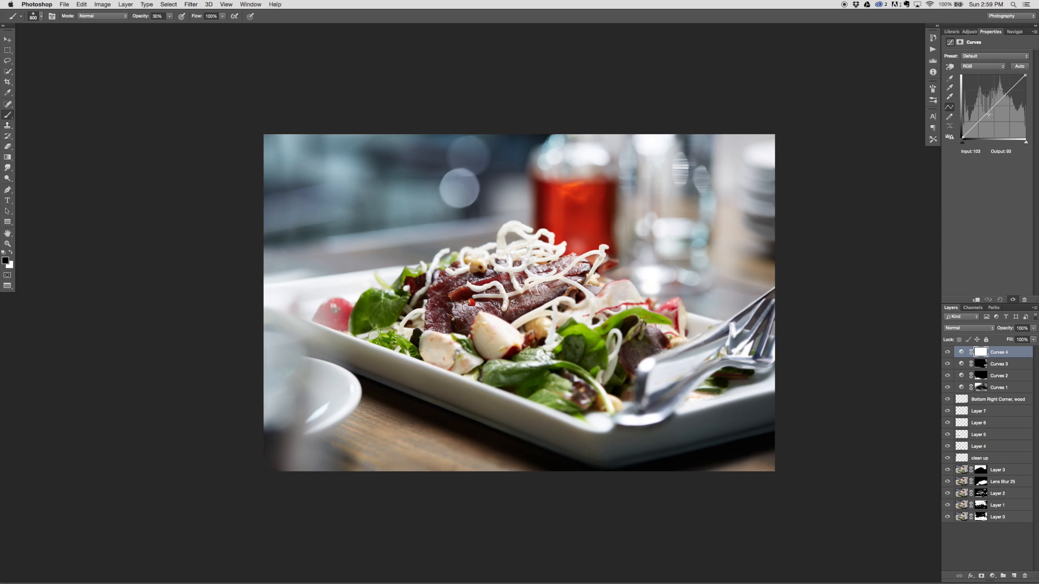
left_click_drag(977, 124, 980, 123)
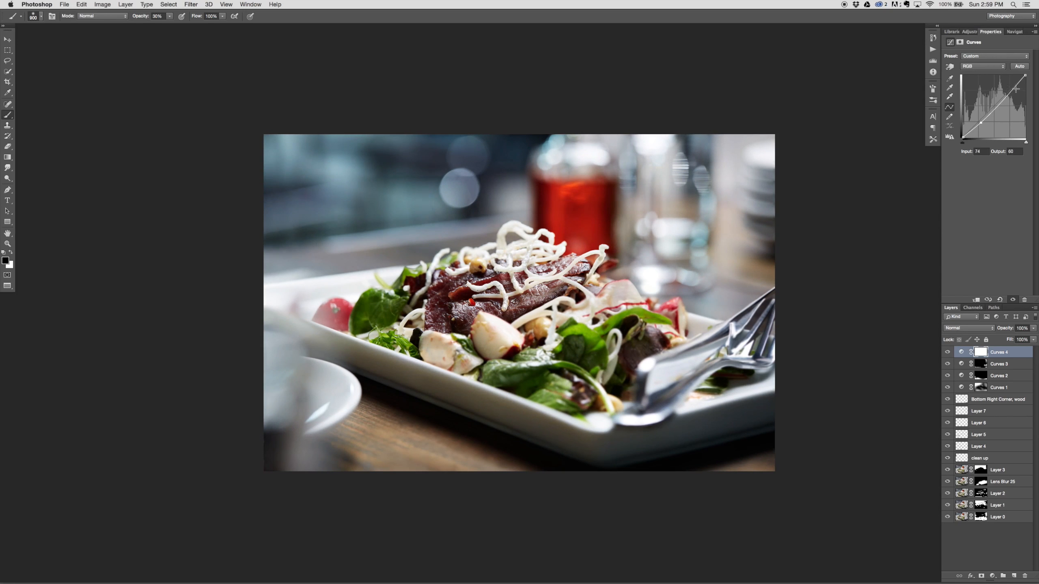
left_click_drag(1016, 89, 1020, 81)
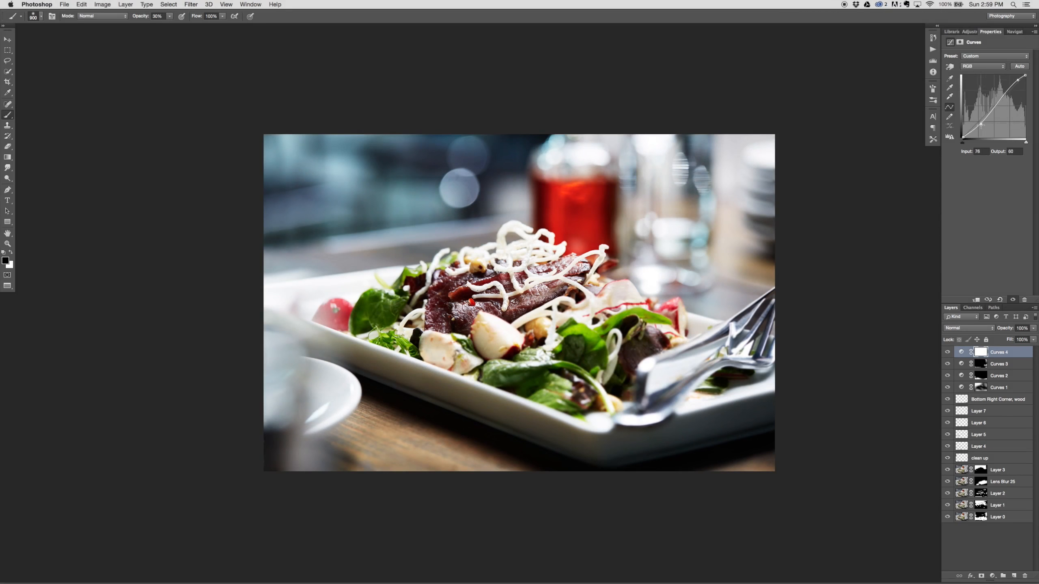
left_click_drag(979, 124, 975, 130)
left_click_drag(1017, 83, 983, 357)
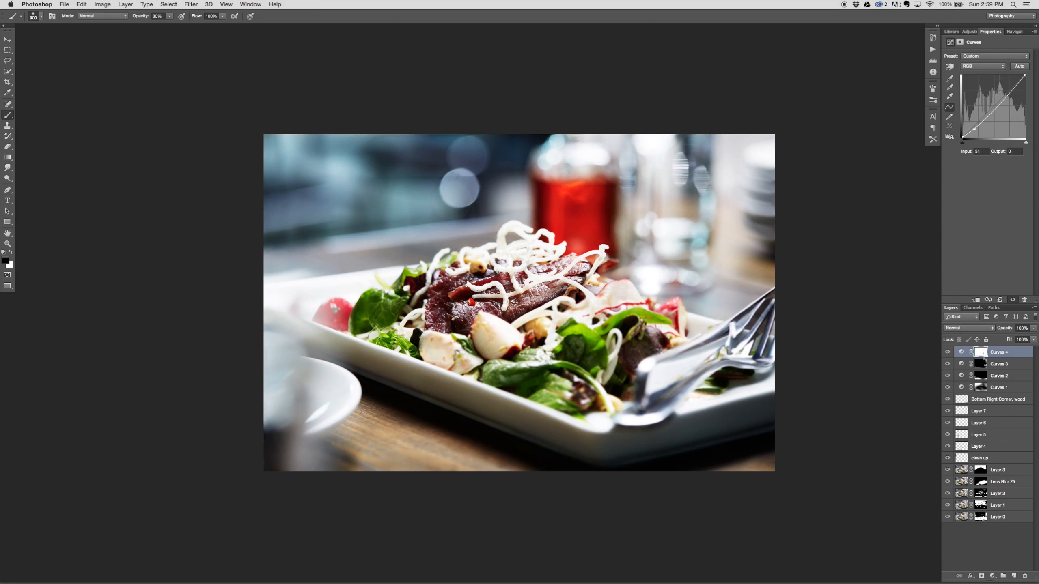
Step: Compare the image with the Curves 4 adjustment hidden and shown
left_click(947, 352)
left_click(947, 352)
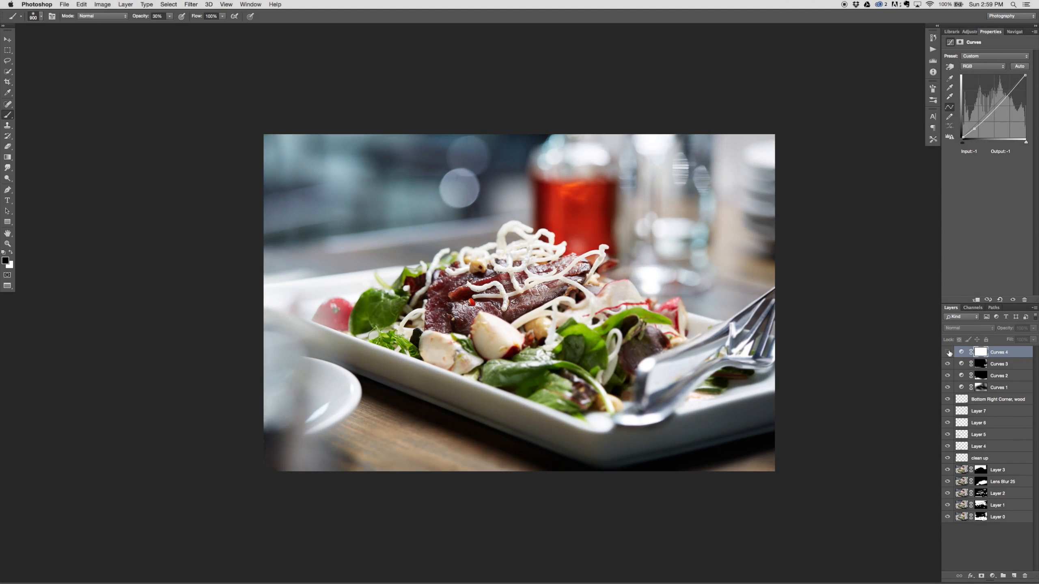
left_click(947, 352)
left_click(949, 353)
left_click(946, 353)
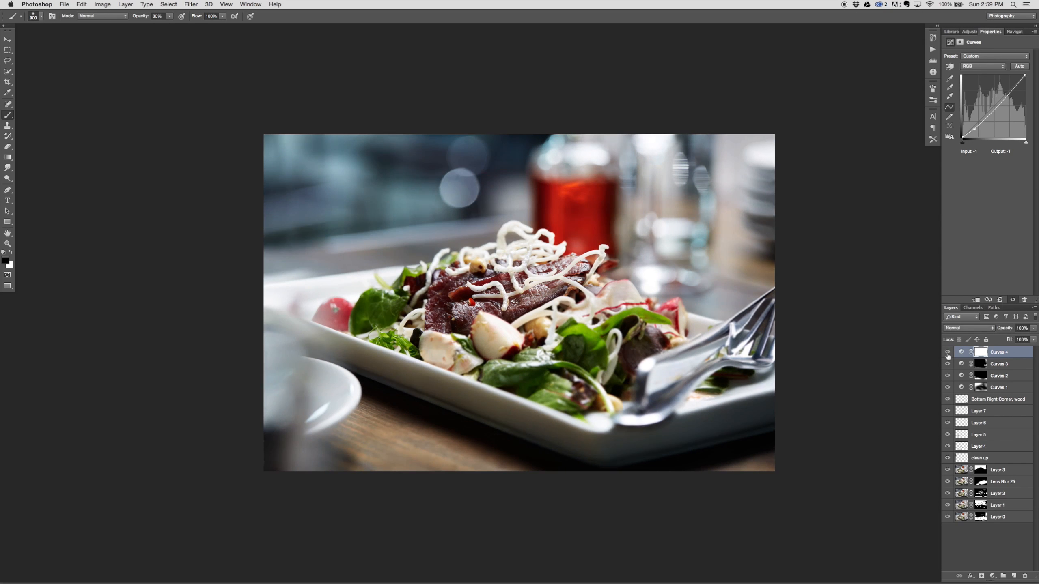
left_click(947, 353)
left_click(947, 352)
left_click(946, 352)
Step: Invert the Curves 4 mask to black and paint its darkening back into selected areas with an enlarged white brush
key("super+i")
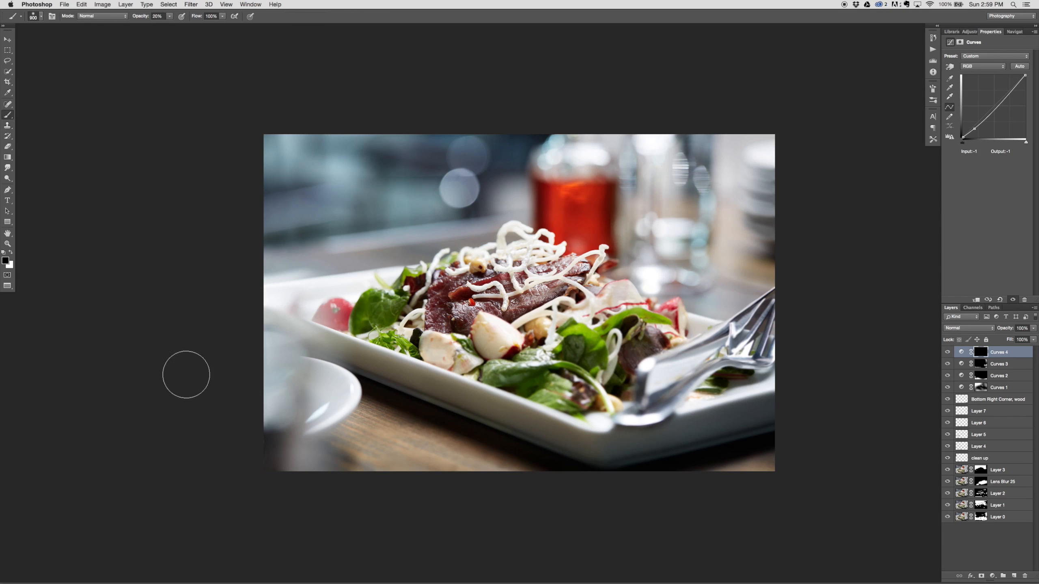
key("x")
key("bracketright")
key("bracketright")
key("bracketright")
key("bracketright")
key("bracketright")
key("bracketright")
key("bracketright")
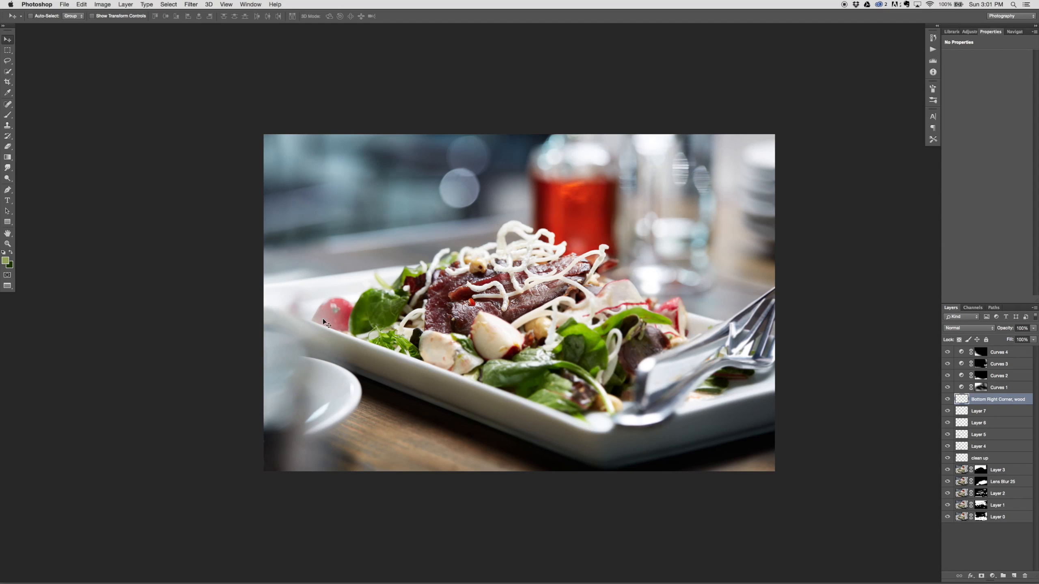
Step: Add a new empty layer directly above Layer 7 for more cloning
left_click(998, 413)
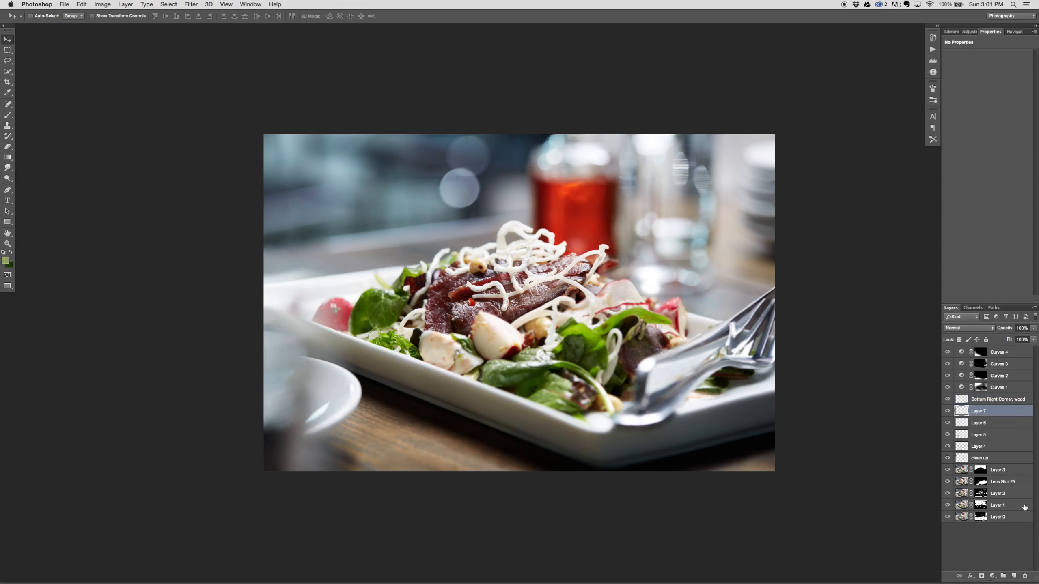
left_click(1003, 575)
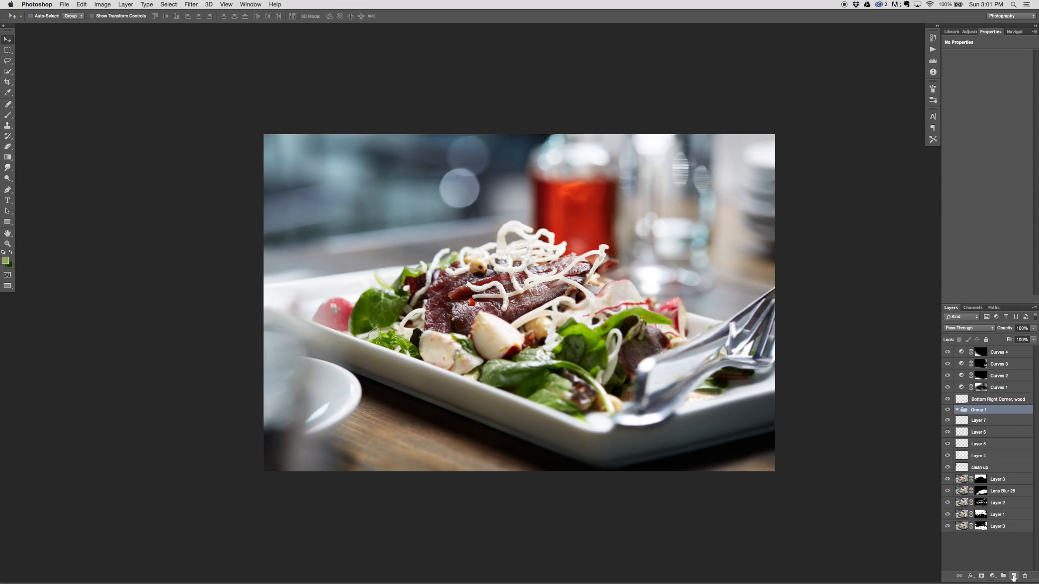
key("super+z")
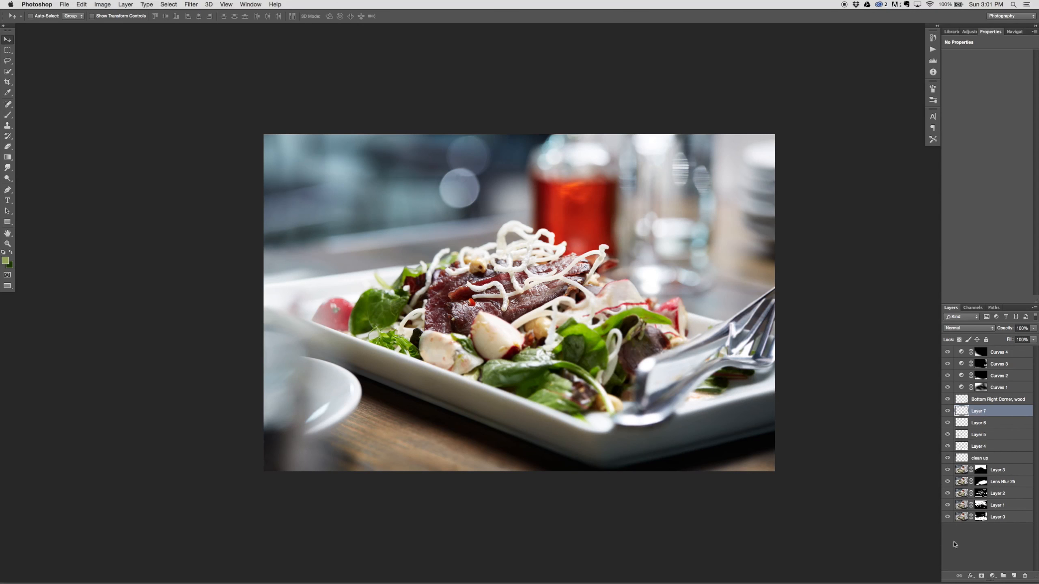
left_click(1013, 575)
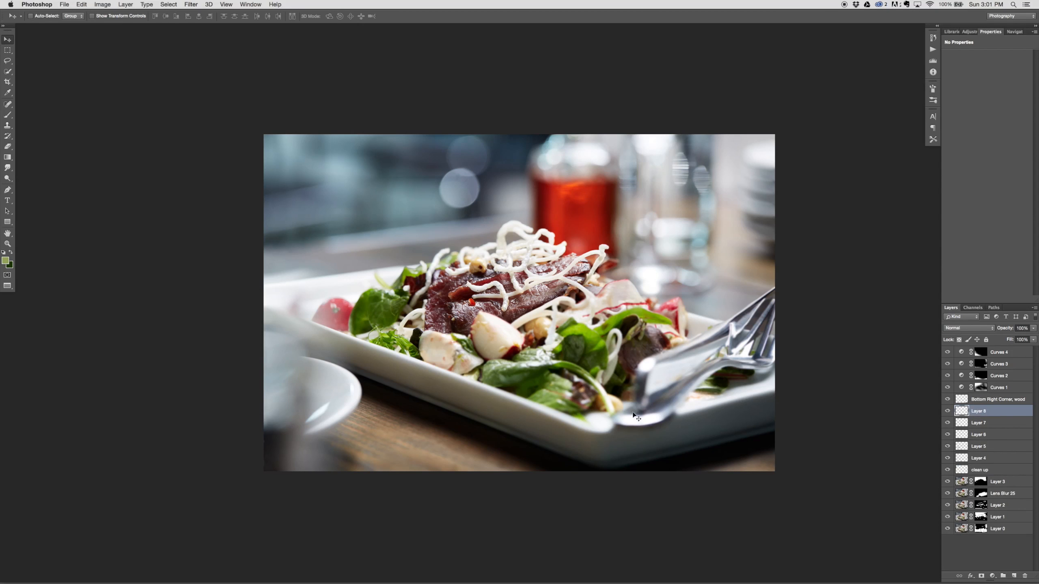
Step: Clone over the reddish smudge on the plate beside the blurred radish at 40% opacity, and step back the last stroke
key("s")
key("super+plus")
key("super+plus")
key("super+plus")
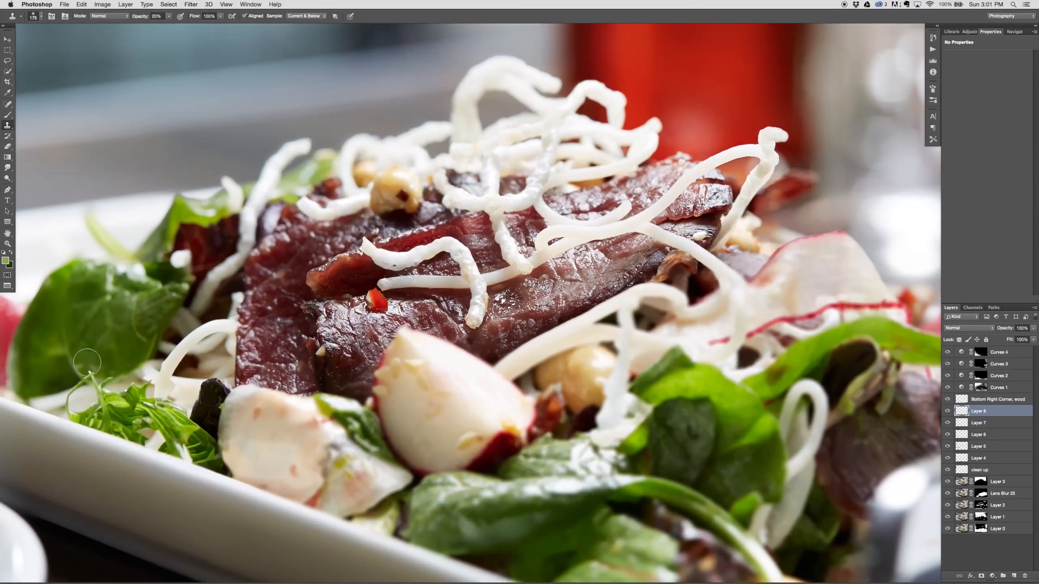
left_click_drag(123, 323, 571, 418)
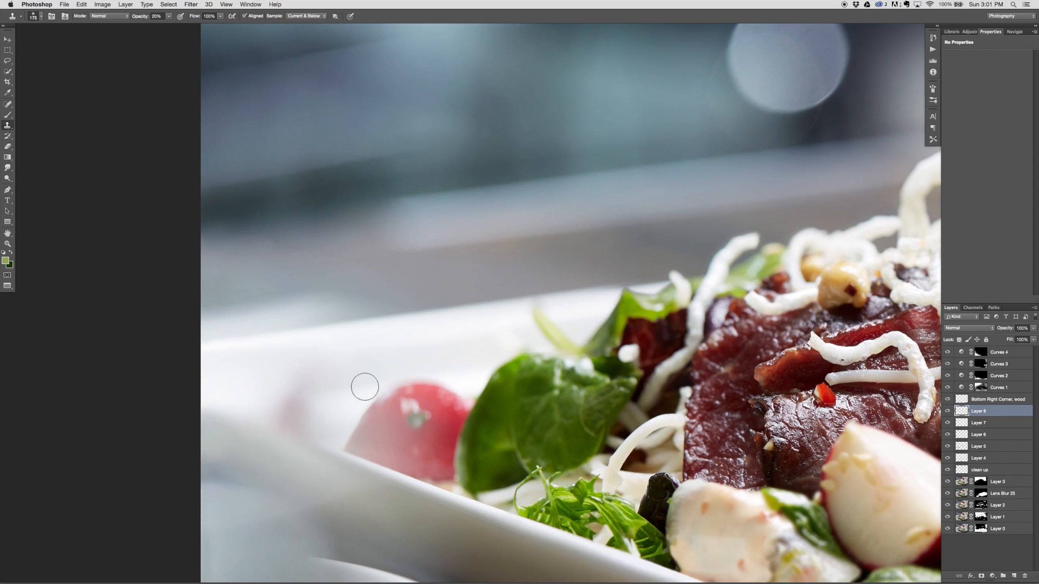
key("bracketright")
key("bracketright")
key("4")
key("bracketleft")
left_click(361, 369, "alt")
mouse_move(310, 388)
left_mouse_down()
mouse_move(282, 404)
mouse_move(291, 385)
mouse_move(289, 415)
mouse_move(306, 409)
mouse_move(298, 417)
left_mouse_up()
left_click(336, 396, "alt")
left_click(317, 427, "alt")
left_click(251, 399, "alt")
left_click(341, 393, "alt")
key("super+z")
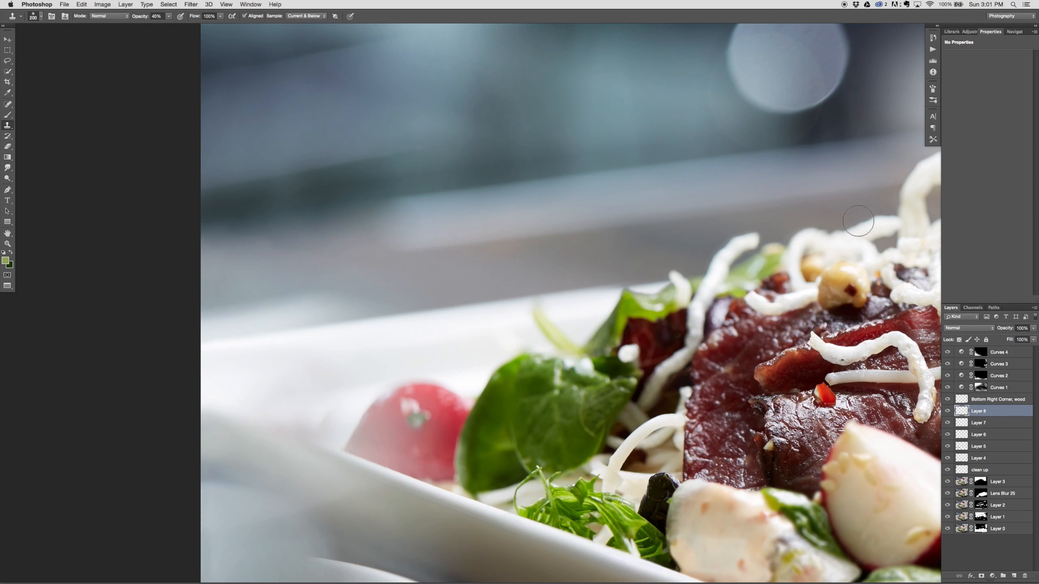
left_click(933, 38)
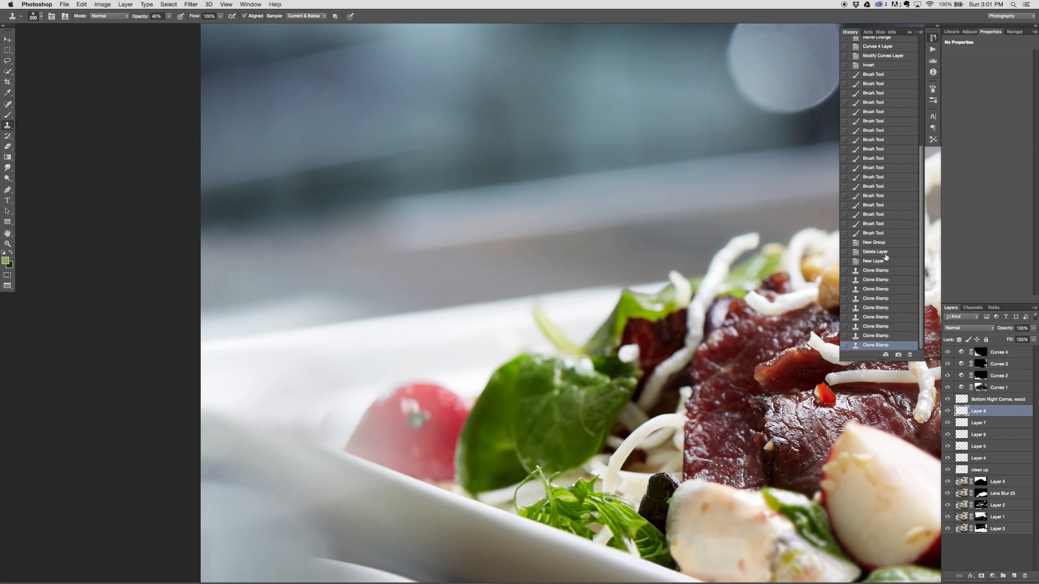
left_click(875, 336)
Step: Smooth the cloned plate area beside the radish with a larger Clone Stamp brush at 20% opacity
key("2")
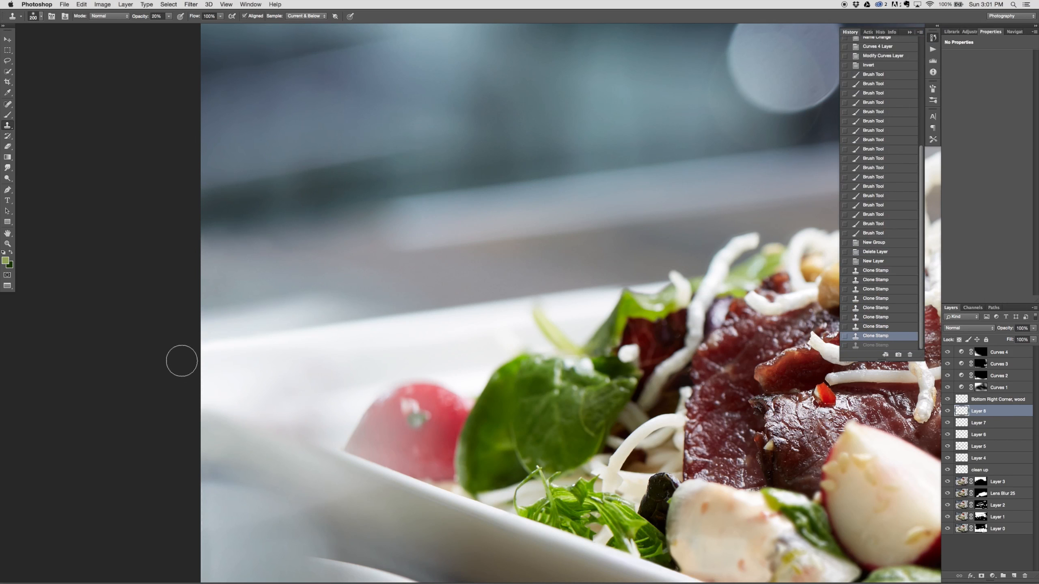
key("bracketright")
left_click(239, 397, "alt")
mouse_move(276, 415)
left_mouse_down()
mouse_move(301, 423)
mouse_move(285, 418)
left_mouse_up()
mouse_move(261, 413)
left_mouse_down()
mouse_move(299, 415)
mouse_move(280, 396)
mouse_move(300, 420)
mouse_move(358, 390)
mouse_move(321, 395)
left_mouse_up()
left_click(253, 387, "alt")
left_click(287, 401, "alt")
left_click(278, 391, "alt")
left_click_drag(323, 394, 335, 389)
left_click_drag(340, 391, 367, 382)
left_click_drag(360, 379, 348, 368)
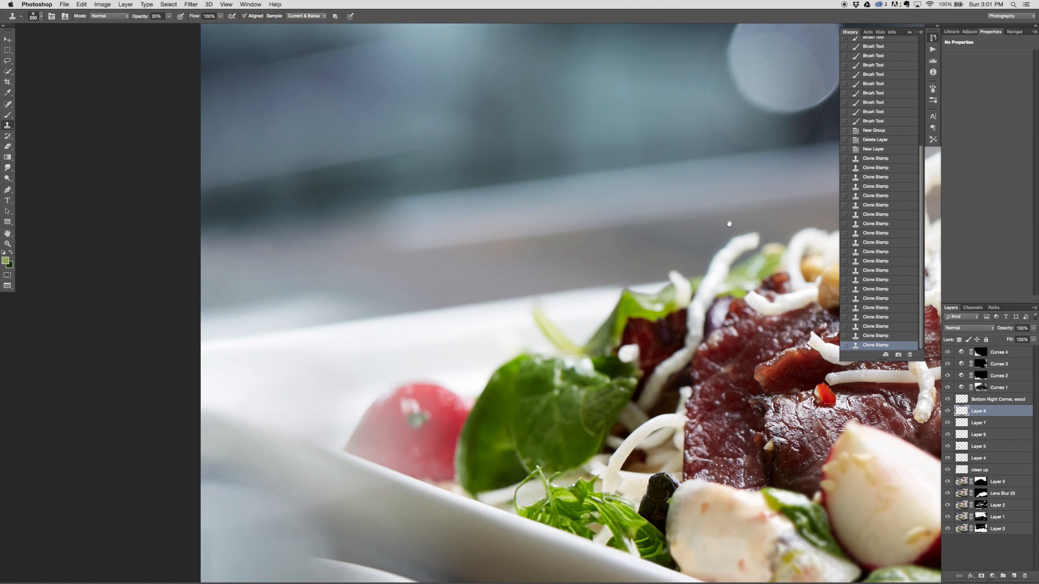
Step: Clone over the blemishes in the bright bokeh circle in the background with a 100 px brush at 20% opacity
left_click_drag(728, 223, 402, 446)
left_click_drag(483, 343, 464, 358)
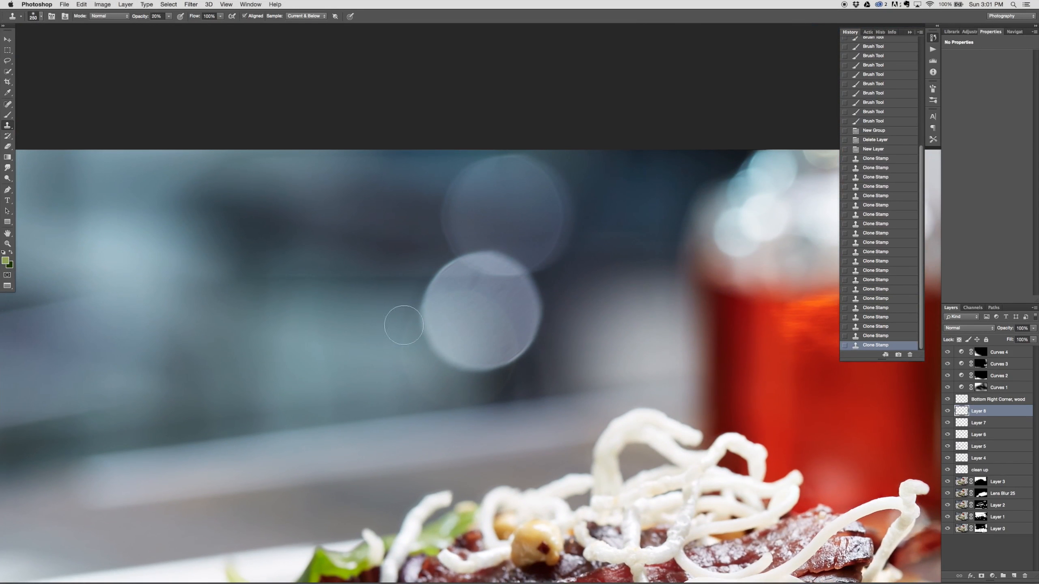
key("bracketleft")
key("bracketleft")
key("bracketleft")
key("bracketleft")
key("bracketleft")
left_click_drag(474, 282, 492, 277)
left_click_drag(484, 272, 510, 276)
left_click_drag(507, 273, 504, 289)
mouse_move(504, 289)
left_mouse_down()
mouse_move(512, 287)
mouse_move(486, 302)
left_mouse_up()
mouse_move(479, 302)
left_mouse_down()
mouse_move(473, 310)
mouse_move(479, 303)
left_mouse_up()
left_click_drag(475, 300, 483, 293)
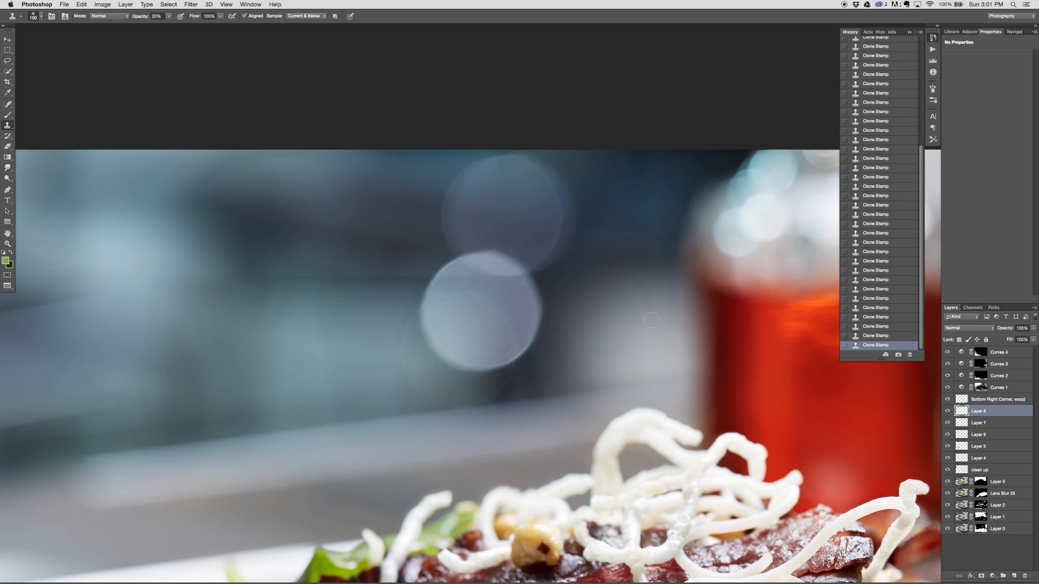
key("super+0")
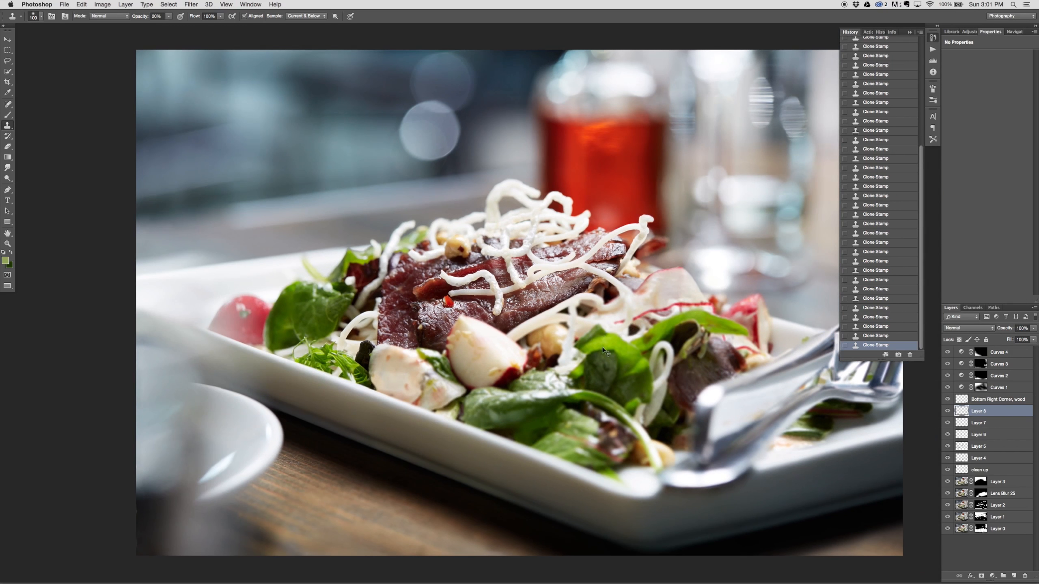
key("super+minus")
key("v")
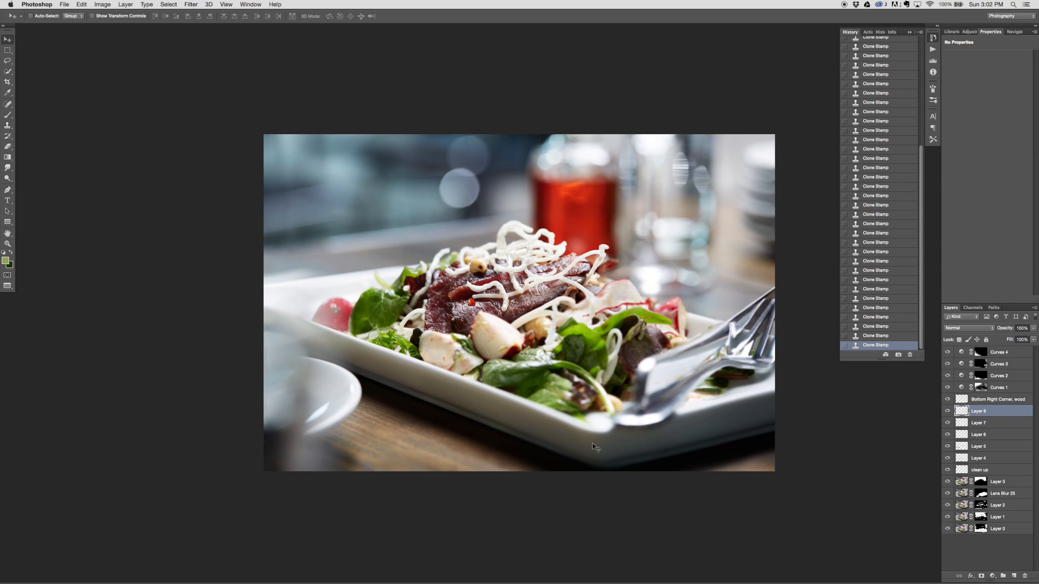
Step: Select the "Bottom Right Corner, wood" layer and compare the image with the Curves adjustments hidden and shown
left_click(988, 400)
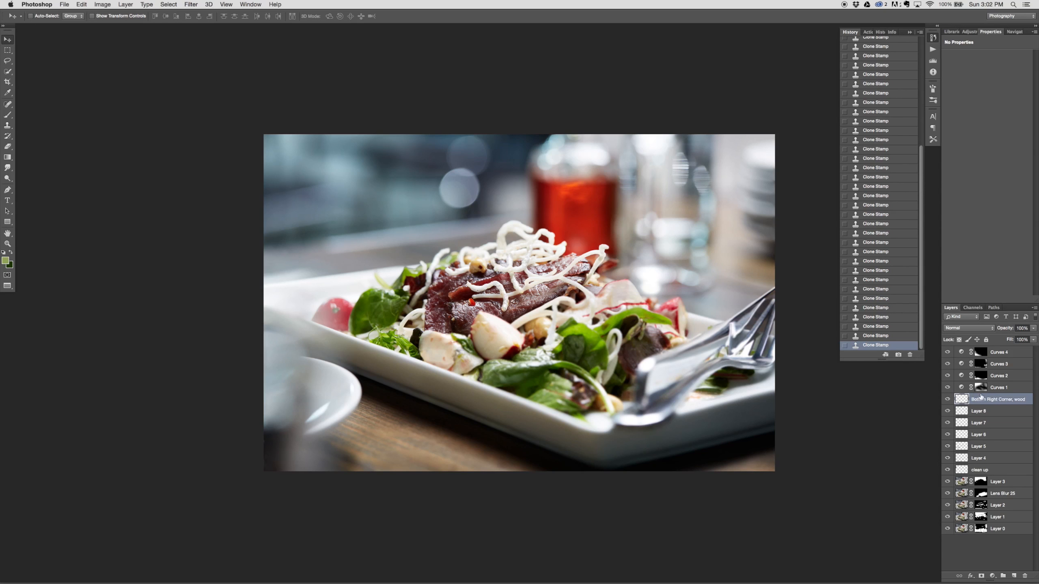
left_click_drag(948, 388, 947, 352)
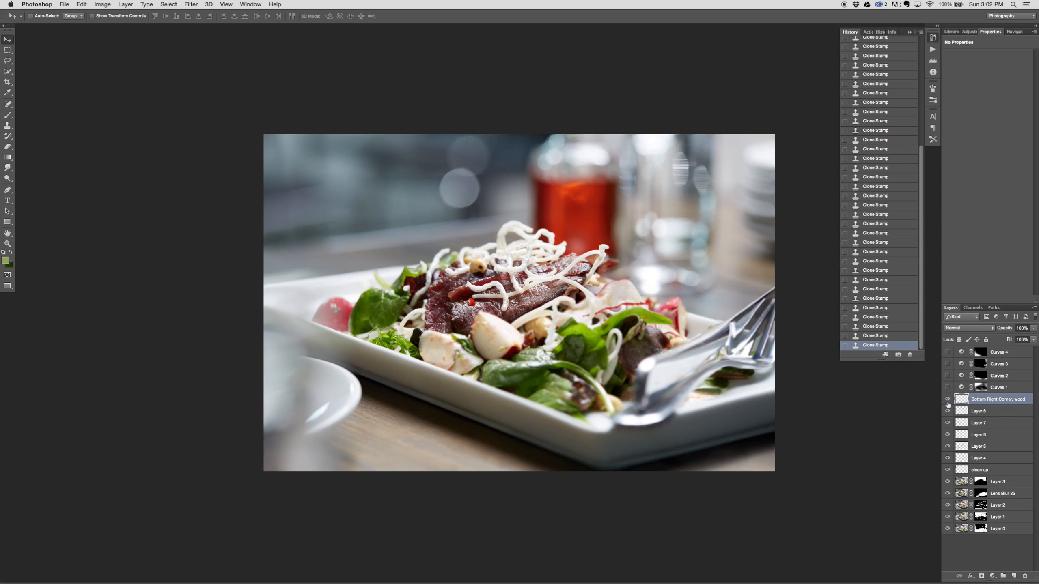
left_click_drag(948, 353, 947, 387)
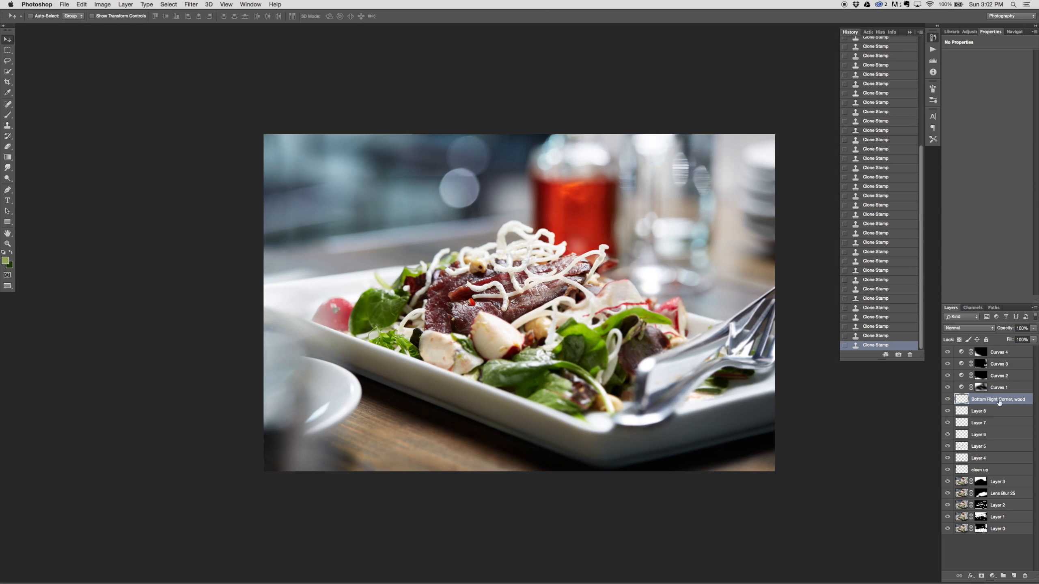
left_click_drag(948, 353, 948, 388)
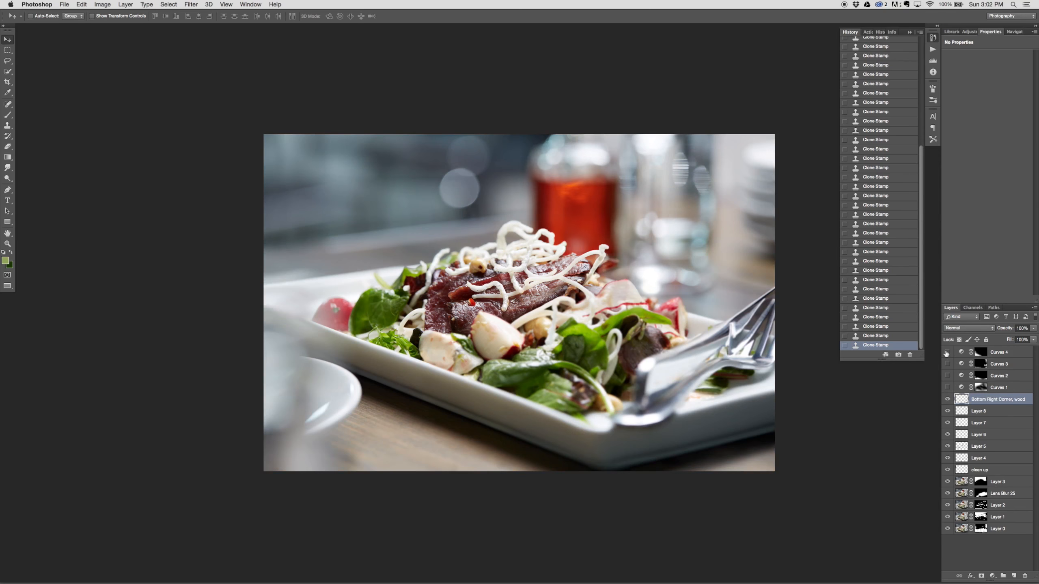
left_click_drag(947, 353, 945, 407)
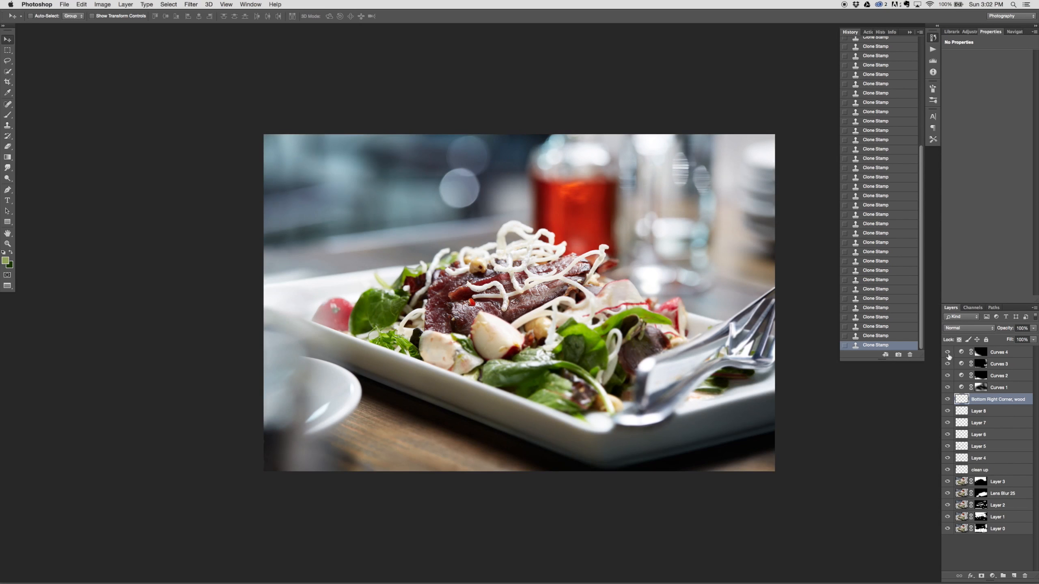
left_click_drag(947, 352, 951, 366)
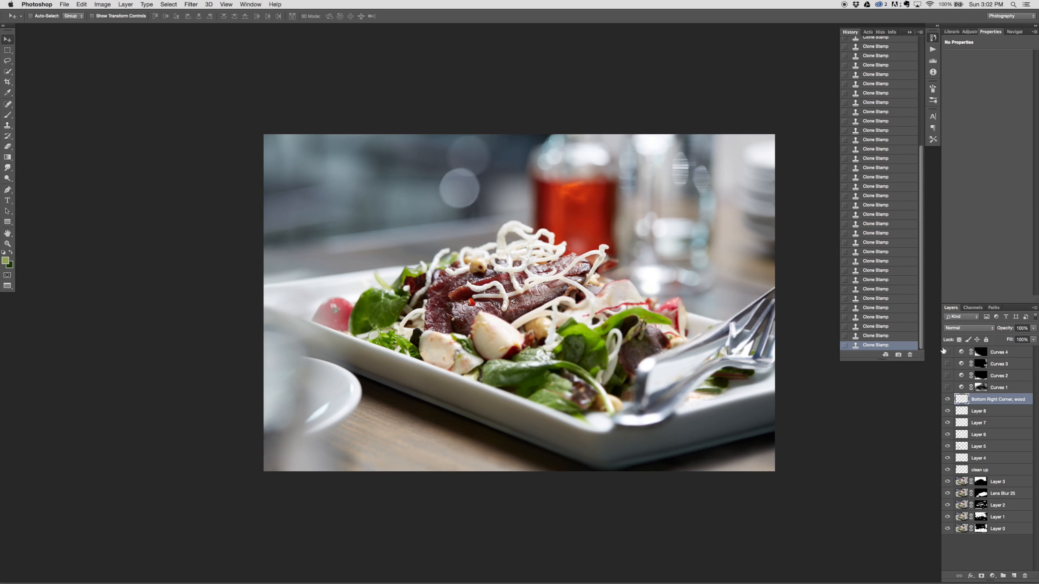
left_click_drag(947, 351, 949, 393)
left_click(947, 352)
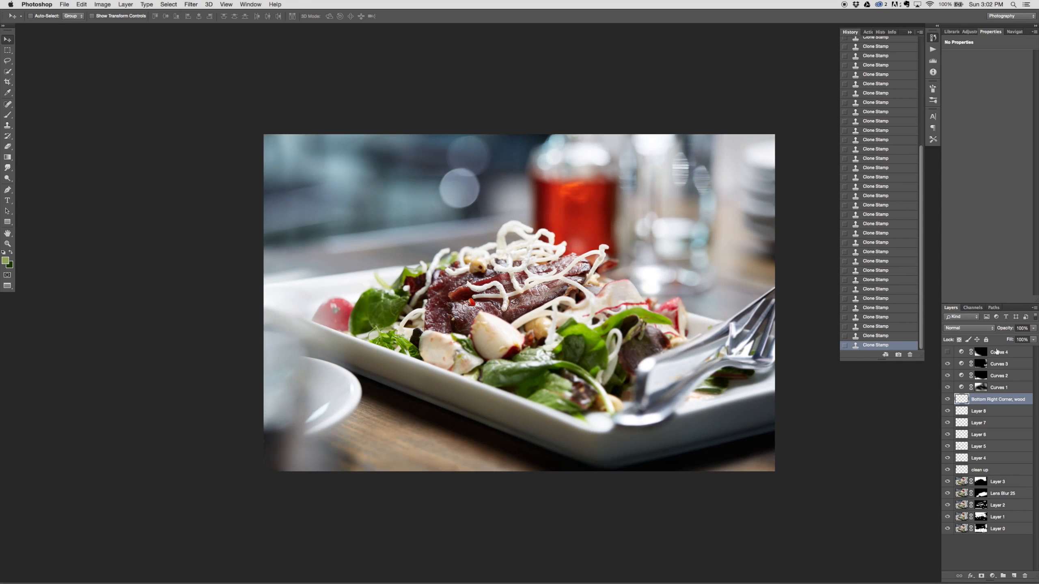
left_click(947, 352)
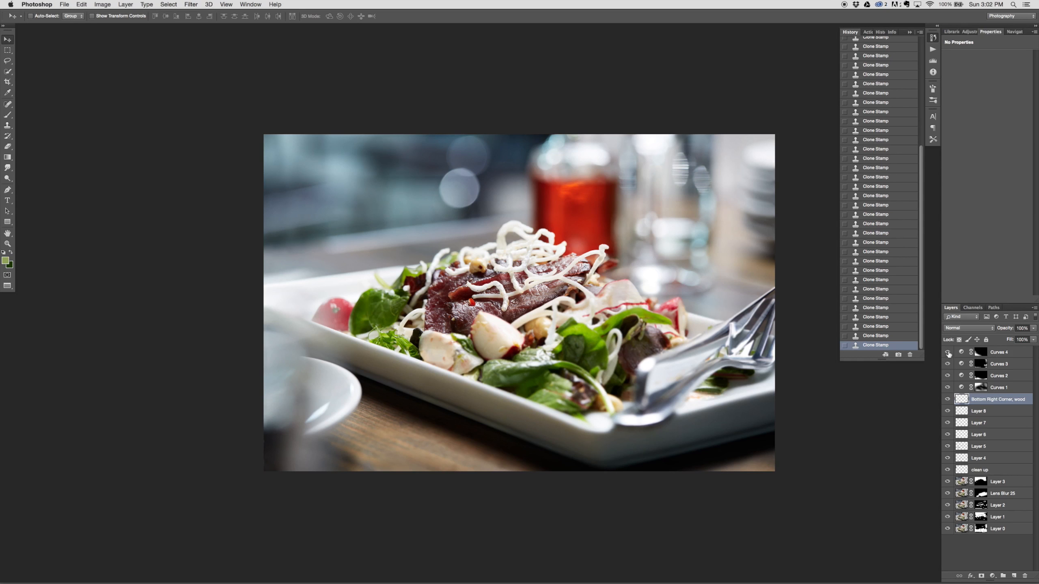
Step: Stamp the visible layers into a merged layer above "Bottom Right Corner, wood" with the four Curves layers temporarily hidden
left_click_drag(947, 353, 951, 371)
left_click(950, 387)
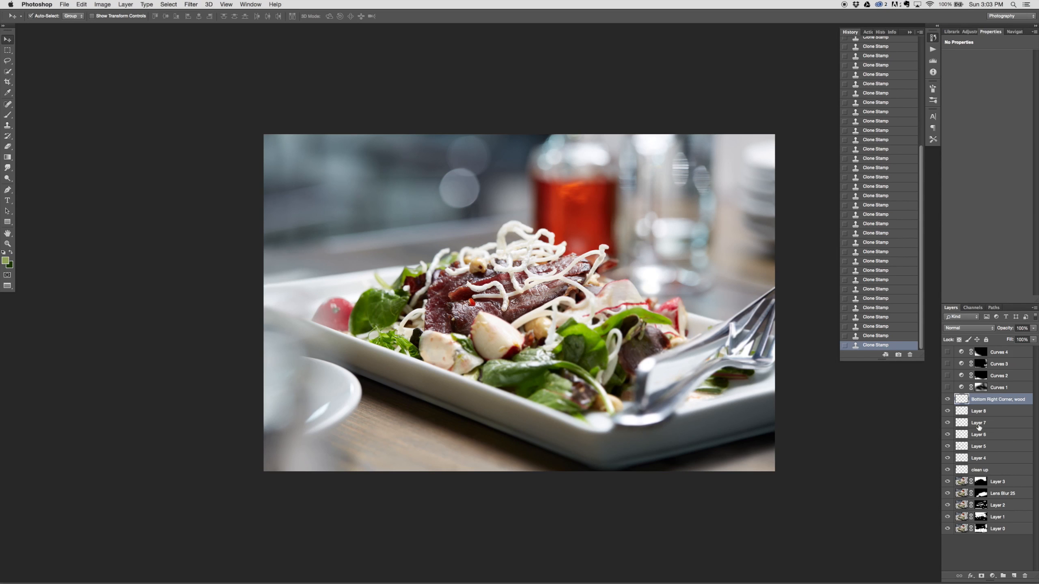
key("super+alt+shift+e")
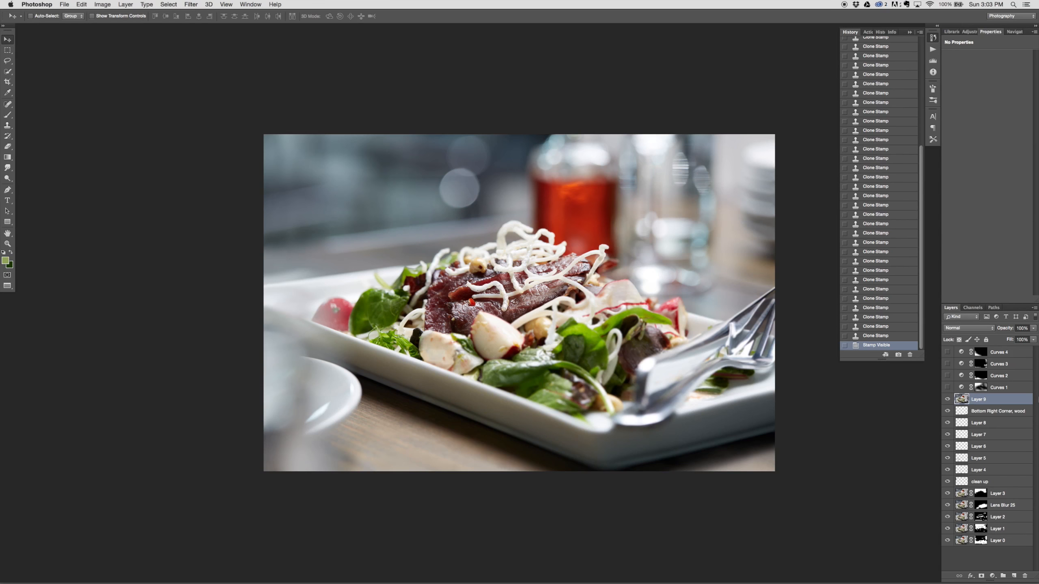
left_click_drag(947, 387, 947, 352)
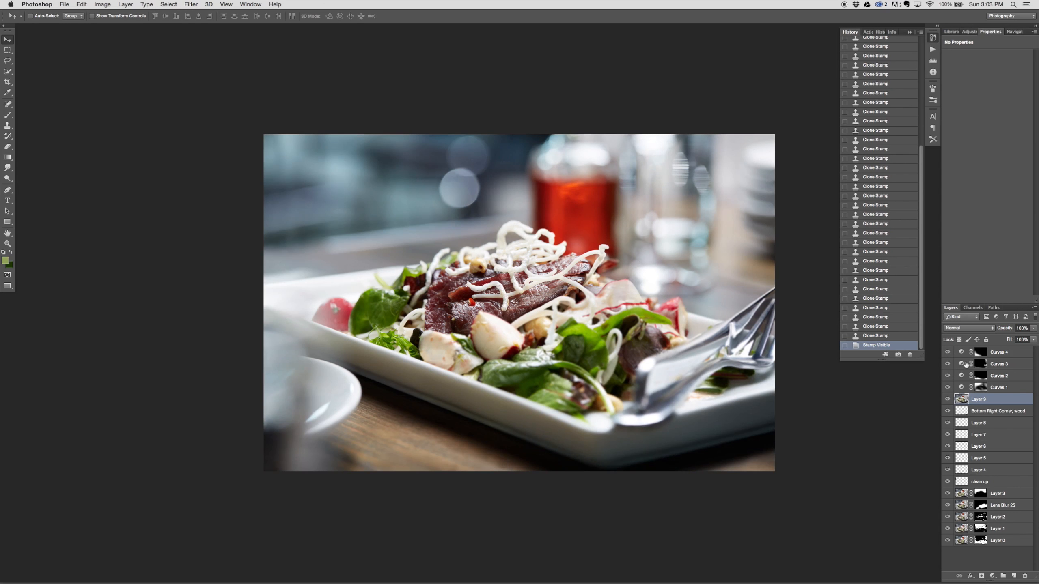
Step: Start Unsharp Mask on the merged layer and try an amount of 11% with a radius of 11.9 pixels
left_click(187, 5)
mouse_move(217, 140)
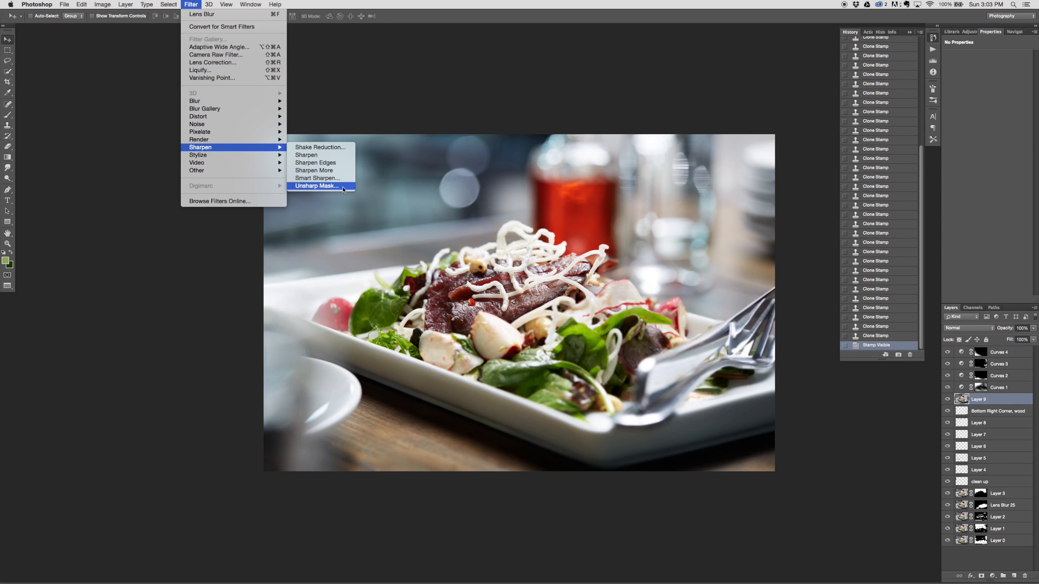
key("Escape")
key("h")
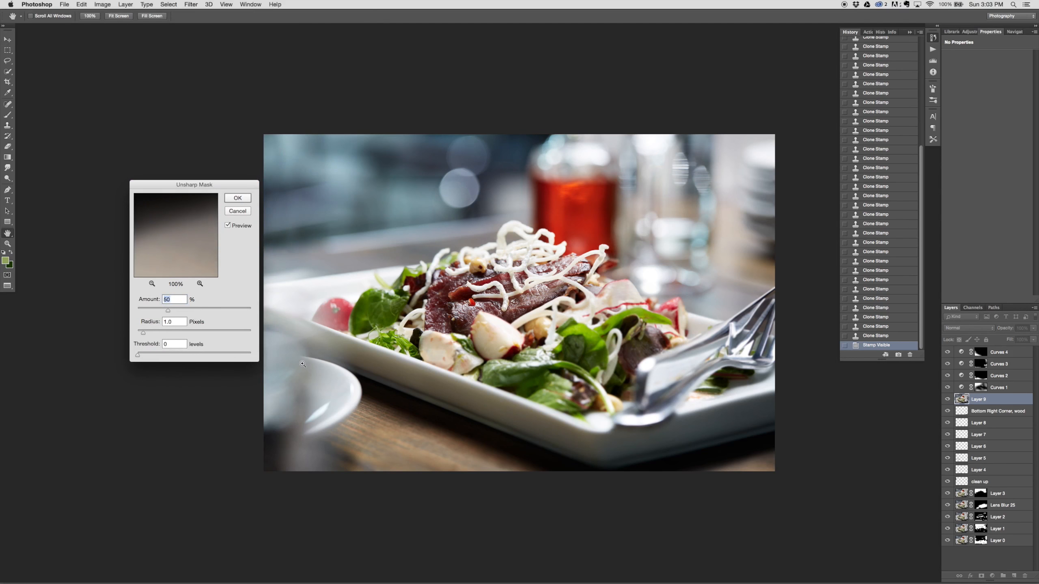
key("super+plus")
key("super+plus")
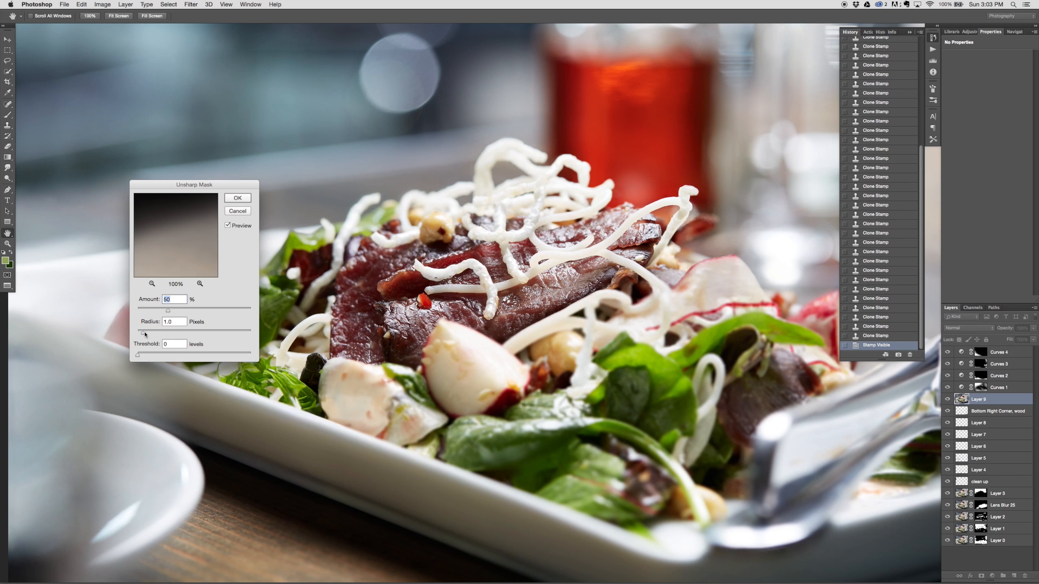
left_click_drag(144, 334, 227, 309)
left_click_drag(156, 310, 150, 311)
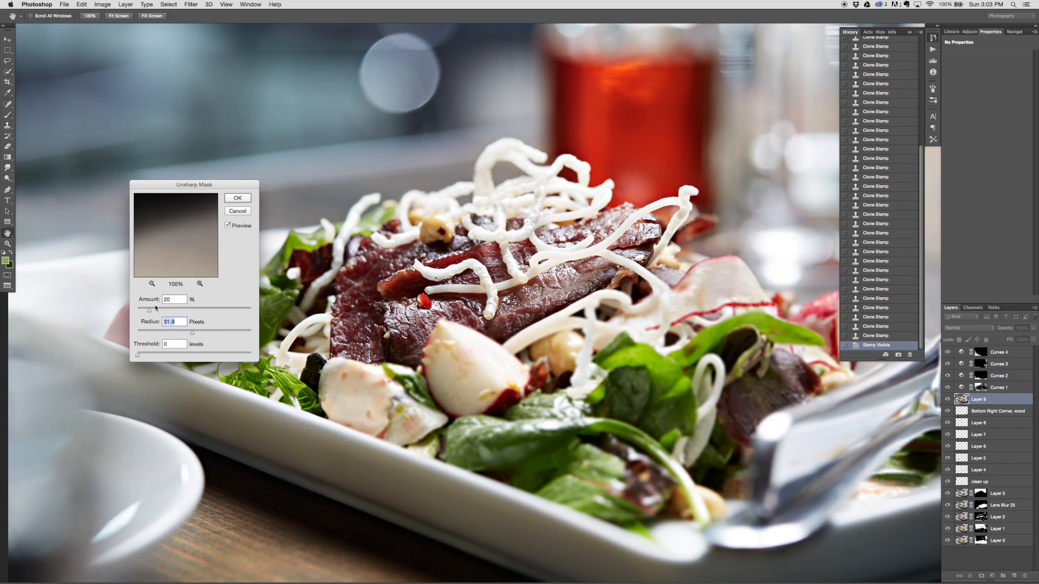
left_click_drag(150, 311, 144, 311)
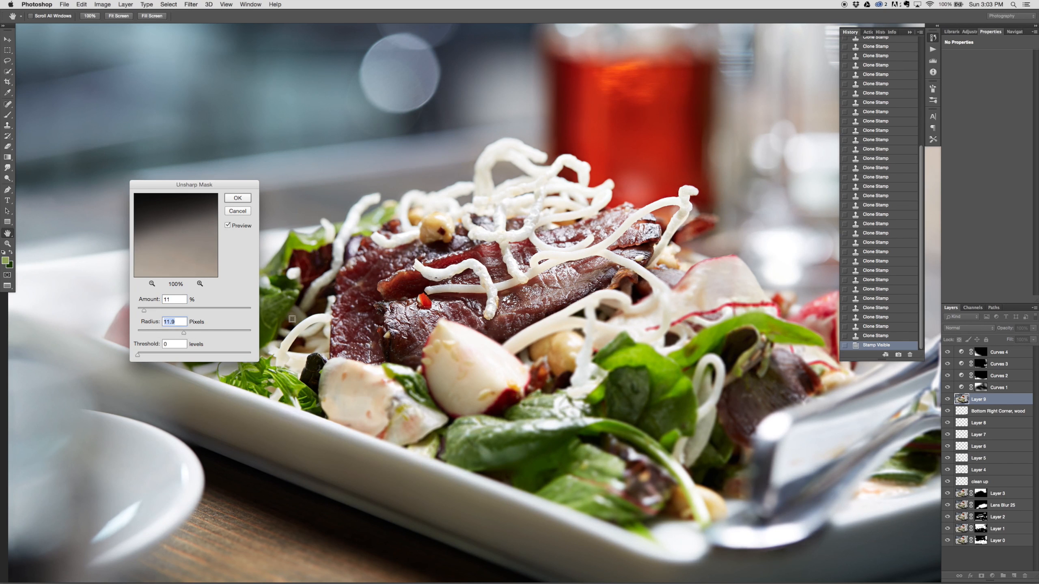
key("super+minus")
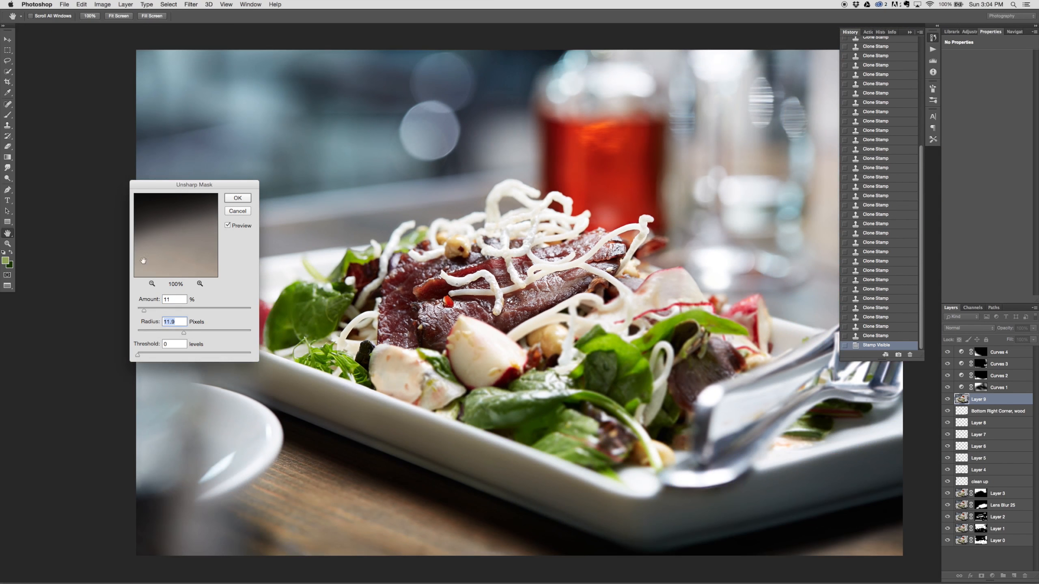
Step: Try an Unsharp Mask amount of 22% and radius of 44.3 pixels, comparing the image with the preview off and on
left_click_drag(143, 310, 149, 312)
left_click(228, 225)
left_click_drag(186, 334, 152, 311)
left_click(228, 226)
left_click(227, 226)
left_click(227, 226)
left_click(227, 226)
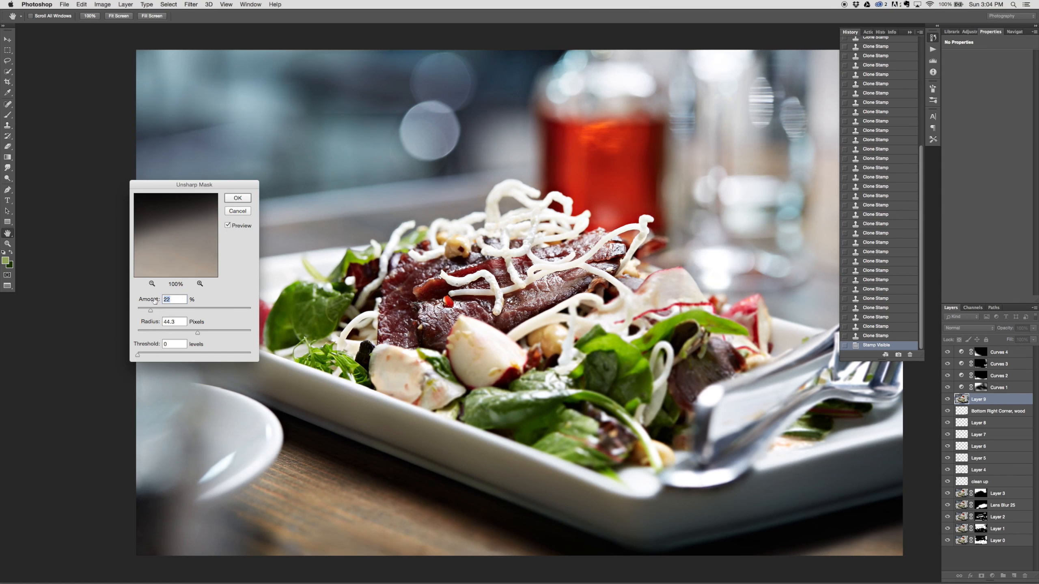
left_click(228, 226)
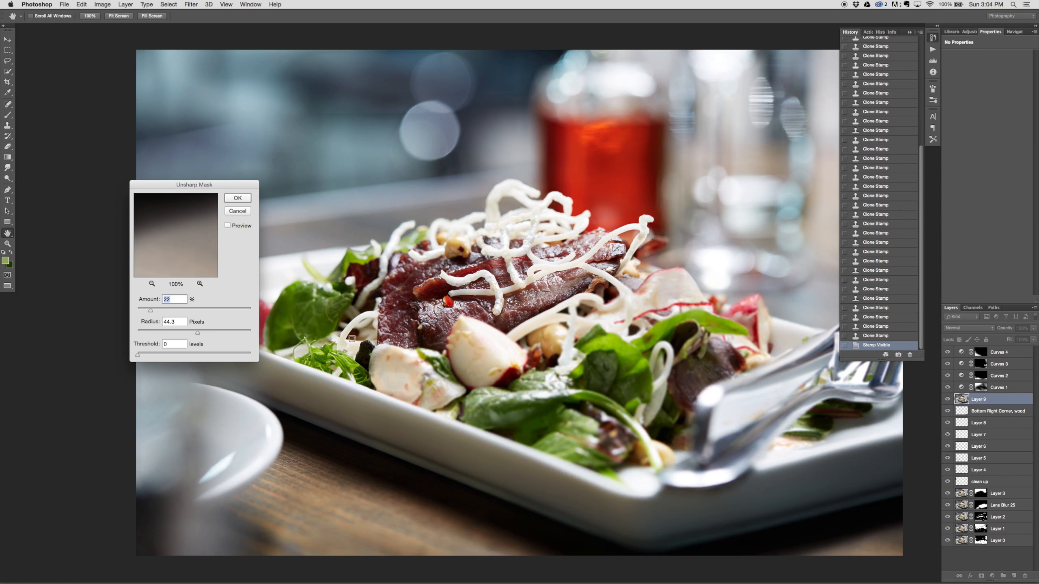
left_click(228, 226)
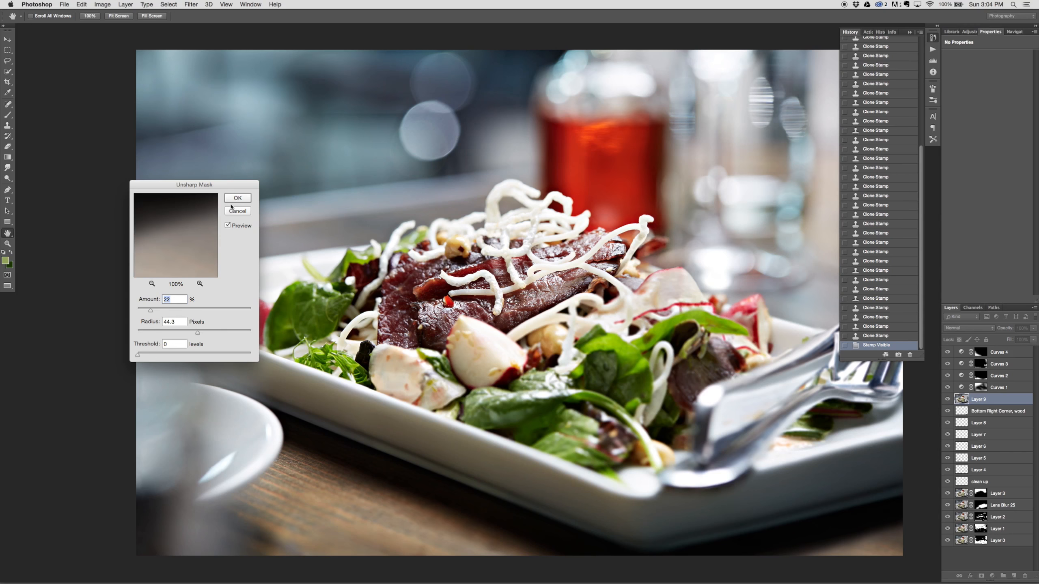
Step: Apply Unsharp Mask to the merged layer with an amount of 20% and a radius of 40 pixels
type("20")
key("Tab")
type("40")
key("Return")
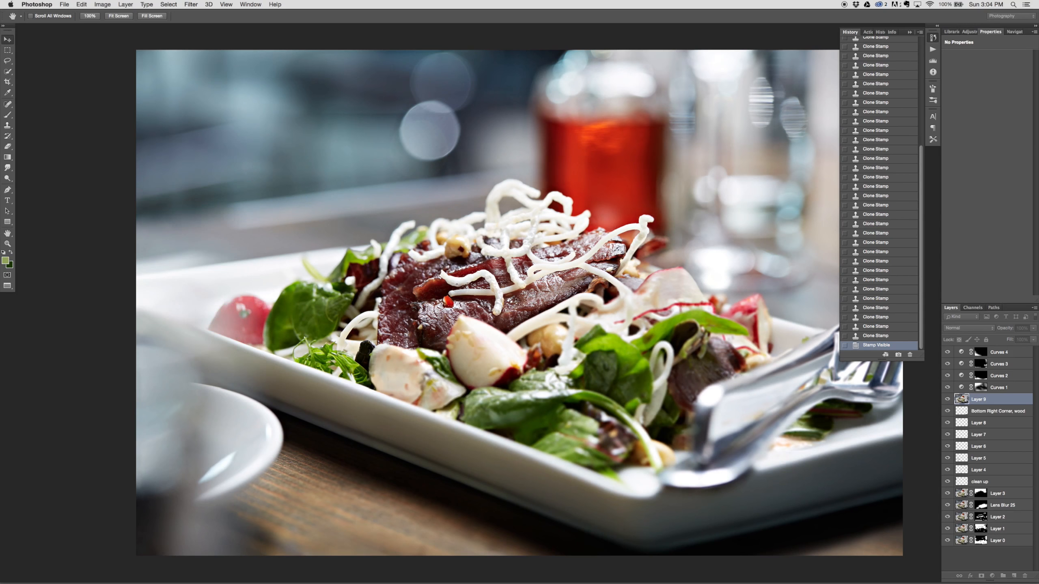
key("v")
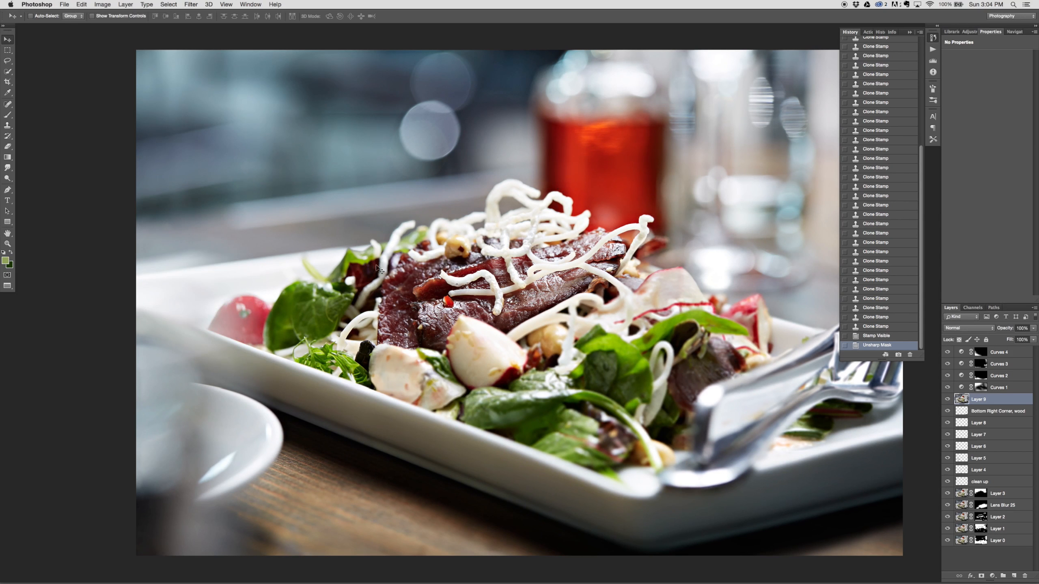
Step: Rename the sharpened layer "USM 20/40" and add a black layer mask that hides it
double_click(981, 400)
type("20/40")
key("Return")
left_click(981, 577, "alt")
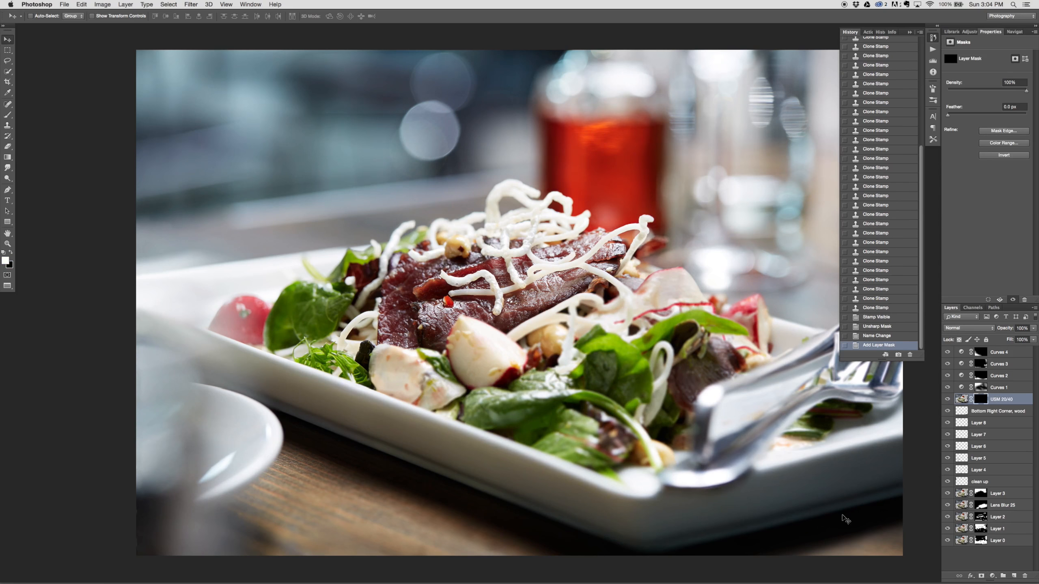
Step: Paint white at 100% opacity with a large brush on the "USM 20/40" mask to reveal the sharpening across the salad
key("d")
key("b")
key("0")
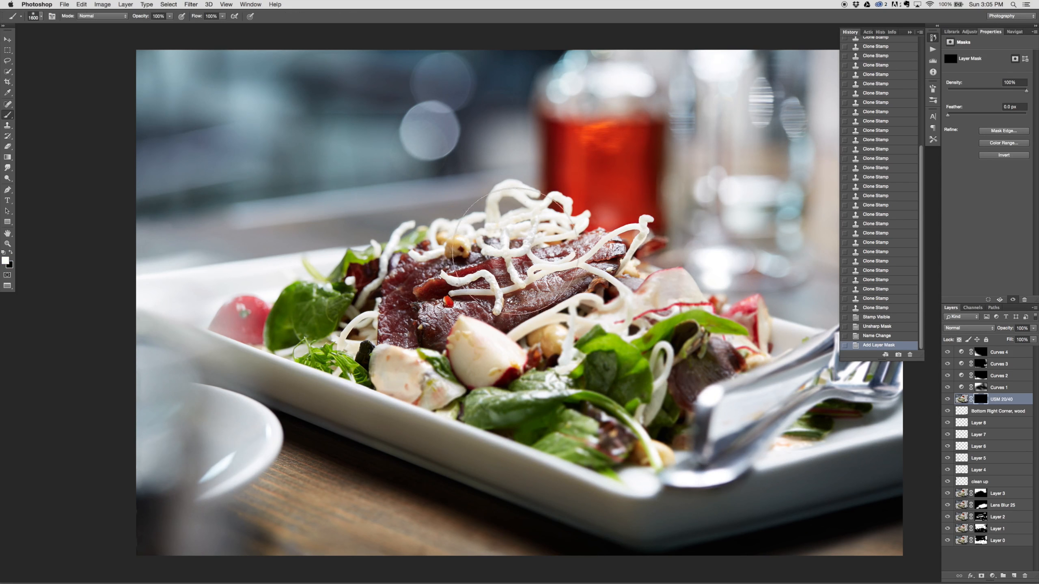
key("bracketleft")
key("bracketleft")
key("bracketleft")
mouse_move(552, 265)
left_mouse_down()
mouse_move(319, 327)
mouse_move(556, 278)
left_mouse_up()
mouse_move(629, 283)
left_mouse_down()
mouse_move(610, 343)
mouse_move(450, 261)
mouse_move(409, 295)
left_mouse_up()
mouse_move(392, 303)
left_mouse_down()
mouse_move(311, 326)
mouse_move(286, 360)
left_mouse_up()
left_click_drag(509, 320, 667, 340)
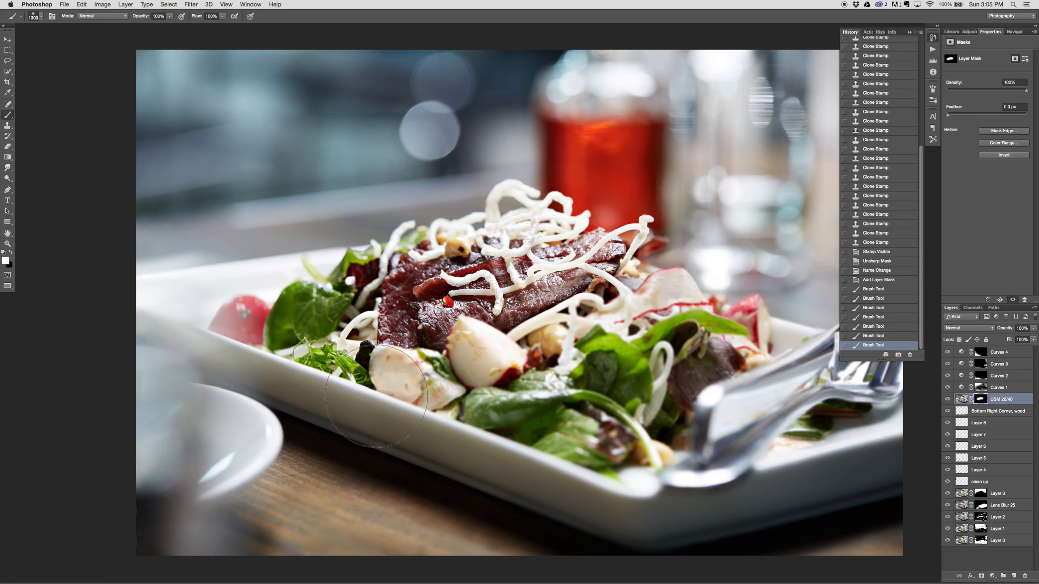
Step: On a new layer above "USM 20/40", clone over the distracting spot on the dark red leaf with a 100 px brush at 20% opacity
left_click(1013, 576)
key("s")
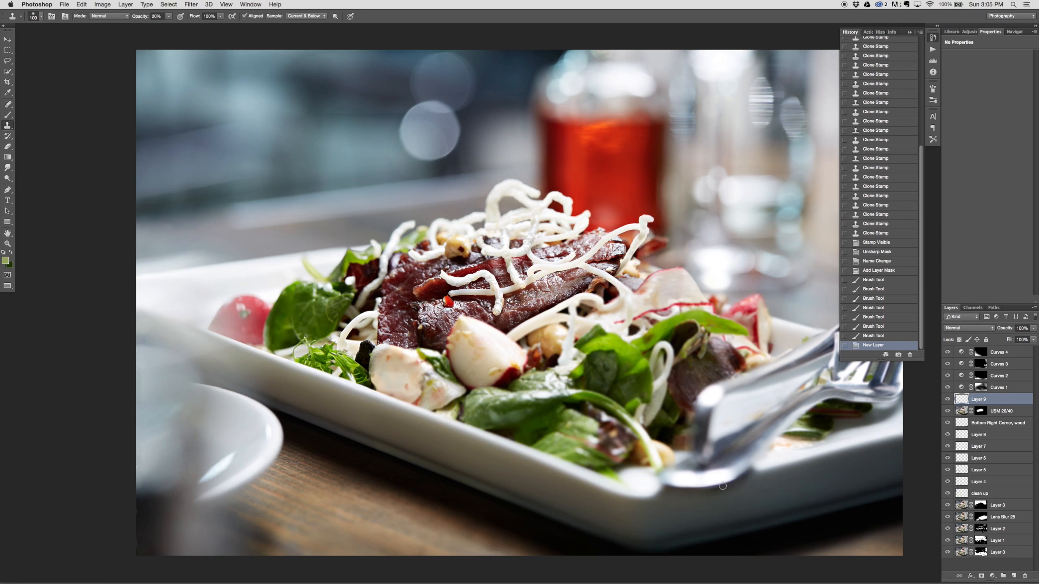
left_click_drag(351, 277, 361, 279)
left_click(360, 275, "alt")
left_click(353, 279)
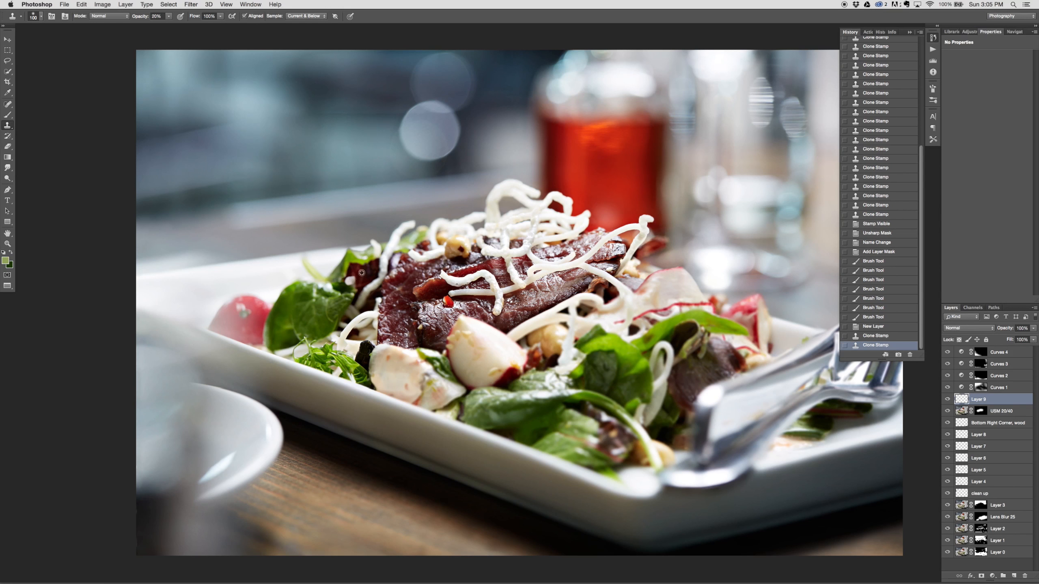
left_click(351, 281)
left_click(350, 281)
left_click(350, 281)
left_click(350, 280)
left_click(351, 280)
left_click(350, 280)
left_click(351, 280)
left_click(361, 273, "alt")
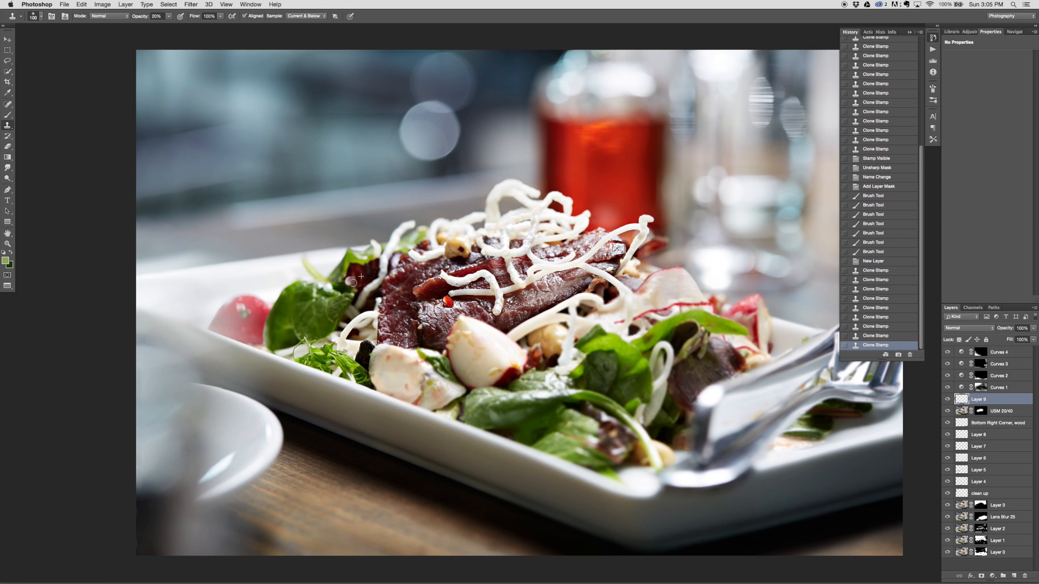
double_click(351, 280)
left_click(351, 280)
left_click(363, 272, "alt")
left_click(349, 278)
left_click(349, 280)
left_click(348, 280)
left_click(349, 280)
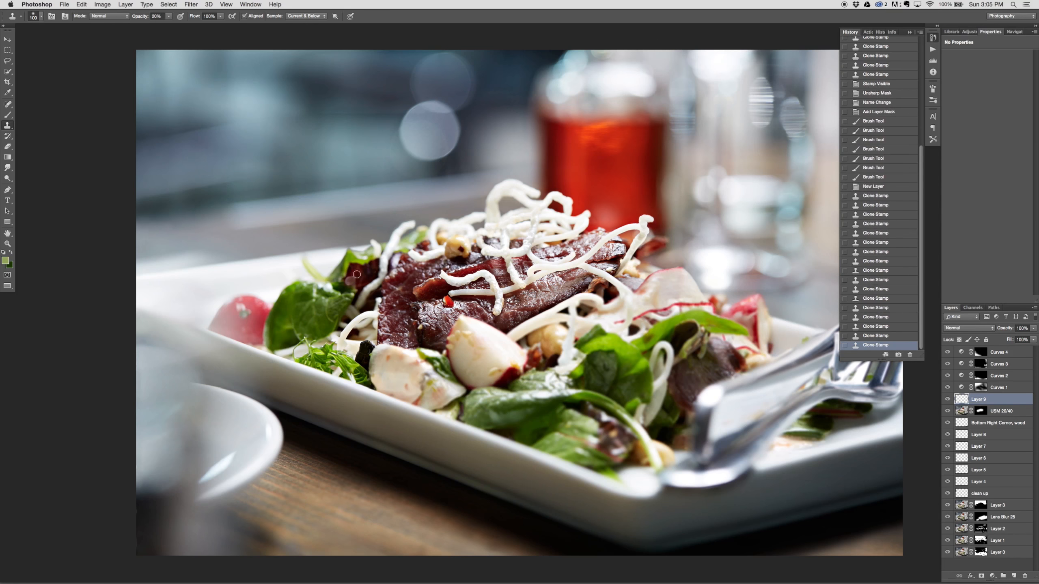
left_click(346, 283)
left_click(347, 282)
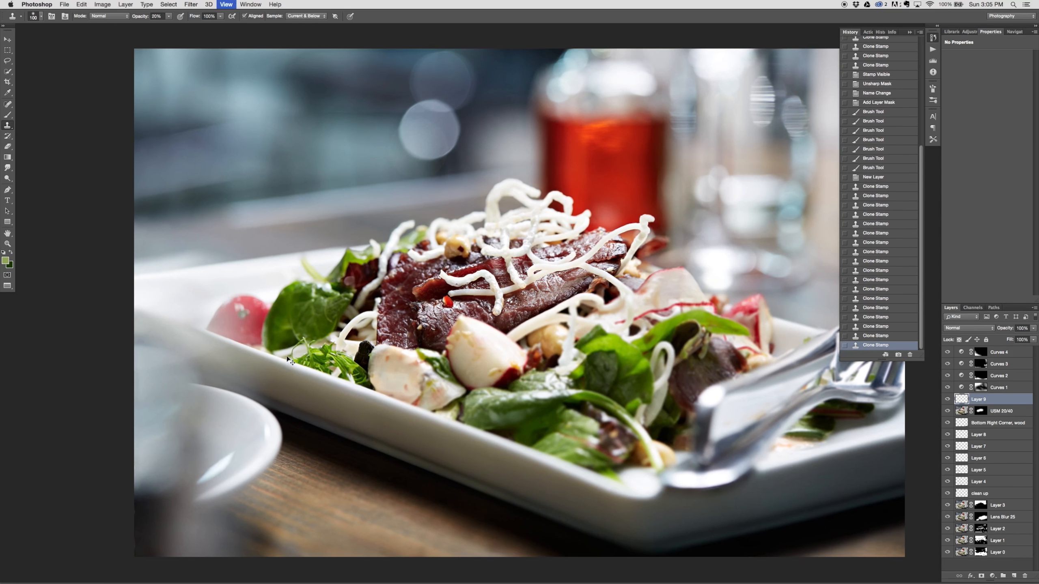
Step: Toggle the visibility of the upper Curves layers to check their effect on the whole image
key("super+minus")
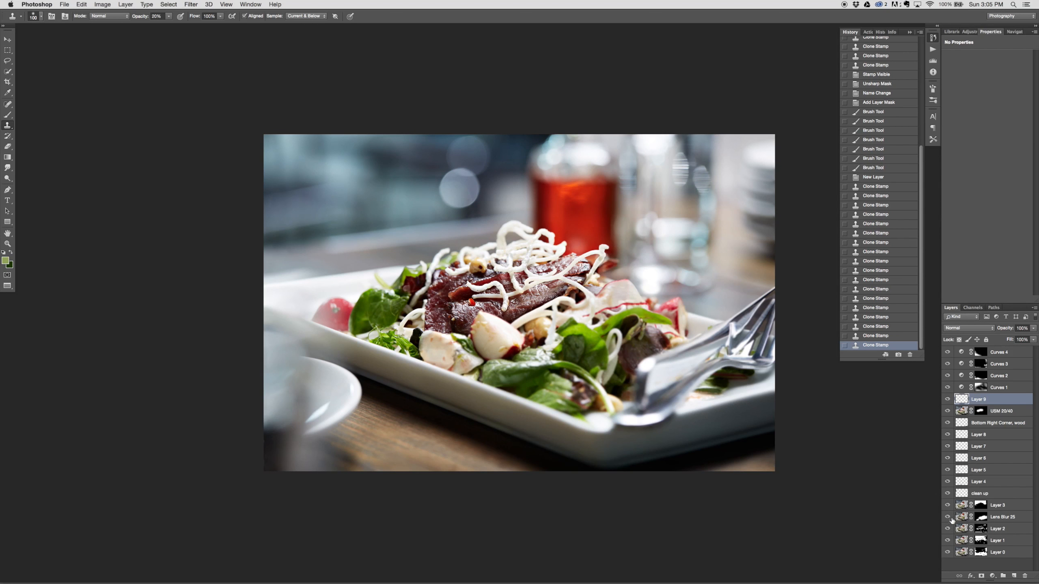
mouse_move(947, 363)
left_mouse_down()
mouse_move(948, 539)
mouse_move(946, 348)
left_mouse_up()
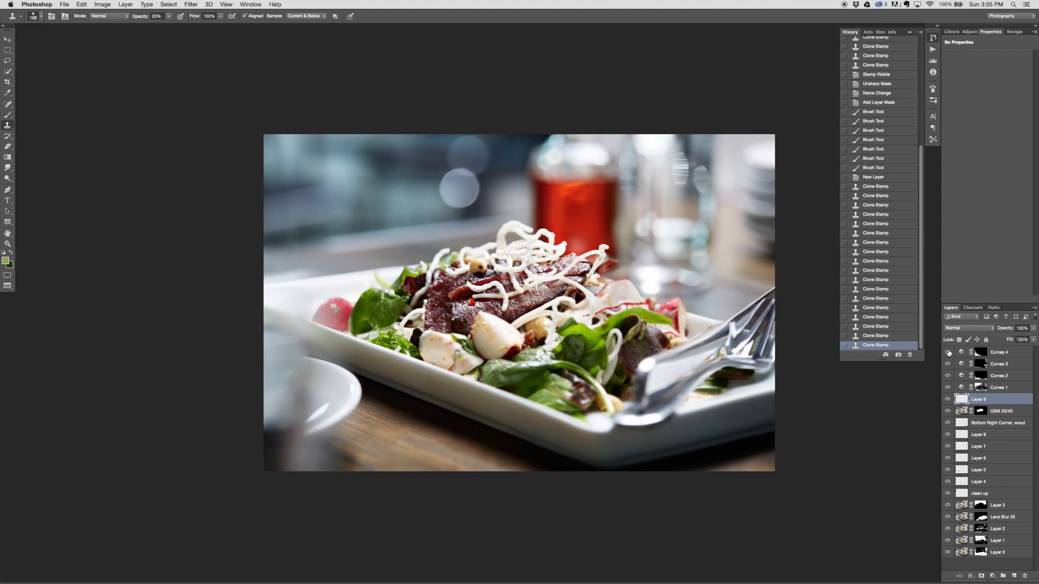